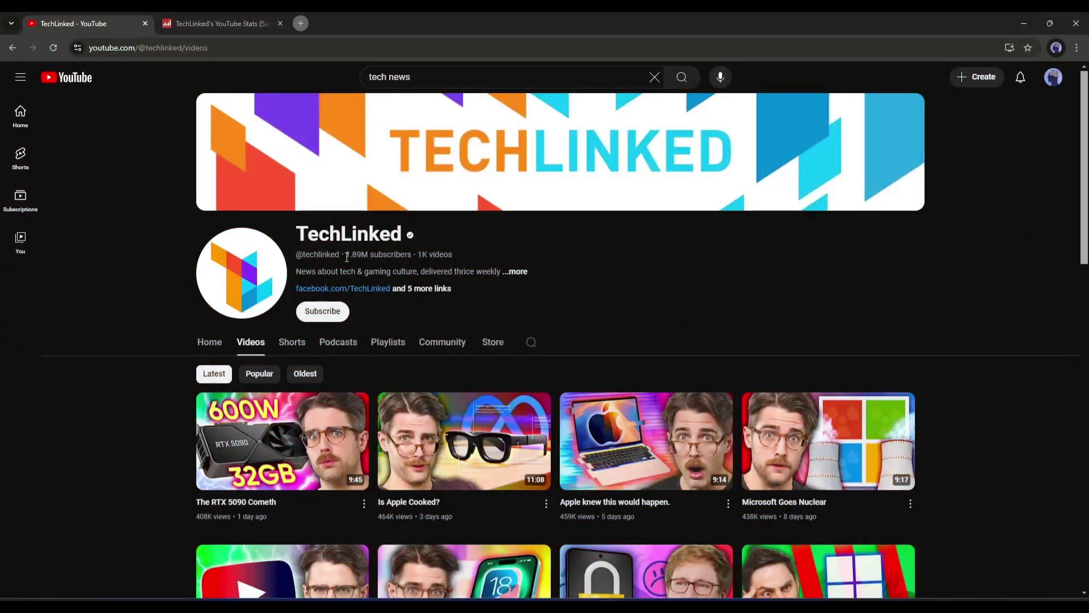
- Skim TechLinked's recent uploads, then switch to its Social Blade channel statistics
{"action": "scroll", "coordinate": [382, 258], "scroll_direction": "down", "scroll_amount": 5}
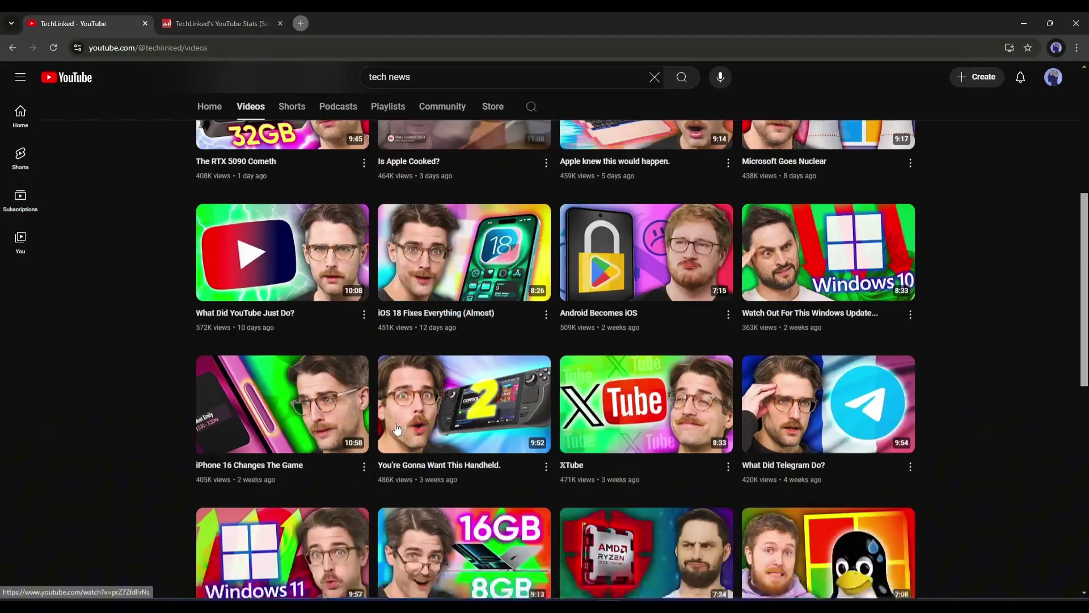
{"action": "scroll", "coordinate": [383, 258], "scroll_direction": "up", "scroll_amount": 5}
{"action": "key", "text": "ctrl+Tab"}
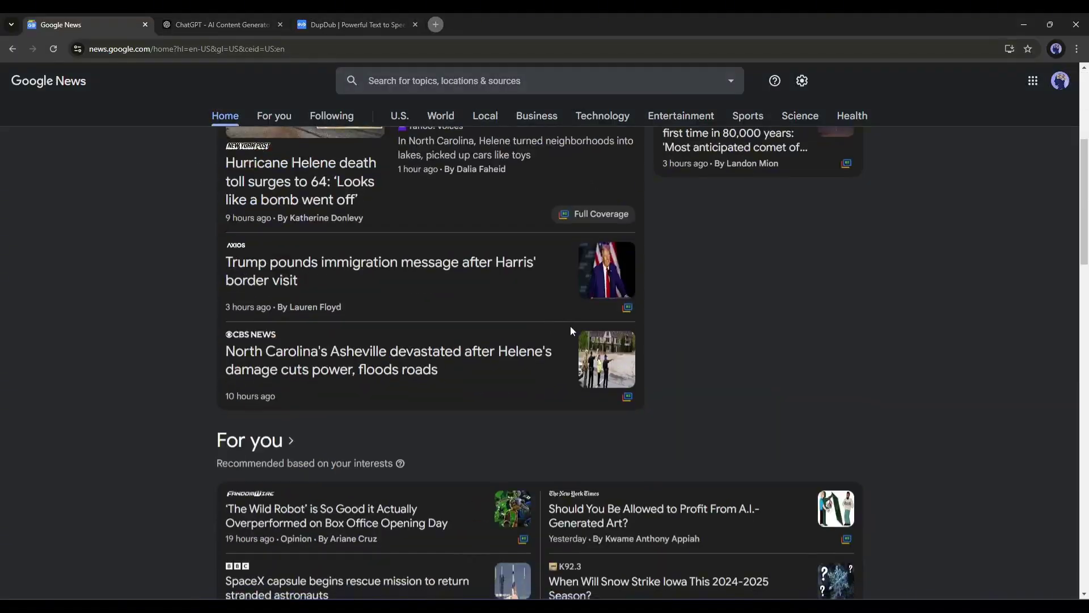
- Open the Google News Technology section from the headlines page
{"action": "scroll", "coordinate": [570, 325], "scroll_direction": "down", "scroll_amount": 5}
- Browse the technology stories, then check Google Trends interest for Meta Connect 2024
{"action": "scroll", "coordinate": [522, 370], "scroll_direction": "down", "scroll_amount": 5}
{"action": "scroll", "coordinate": [522, 372], "scroll_direction": "up", "scroll_amount": 10}
{"action": "scroll", "coordinate": [510, 346], "scroll_direction": "up", "scroll_amount": 7}
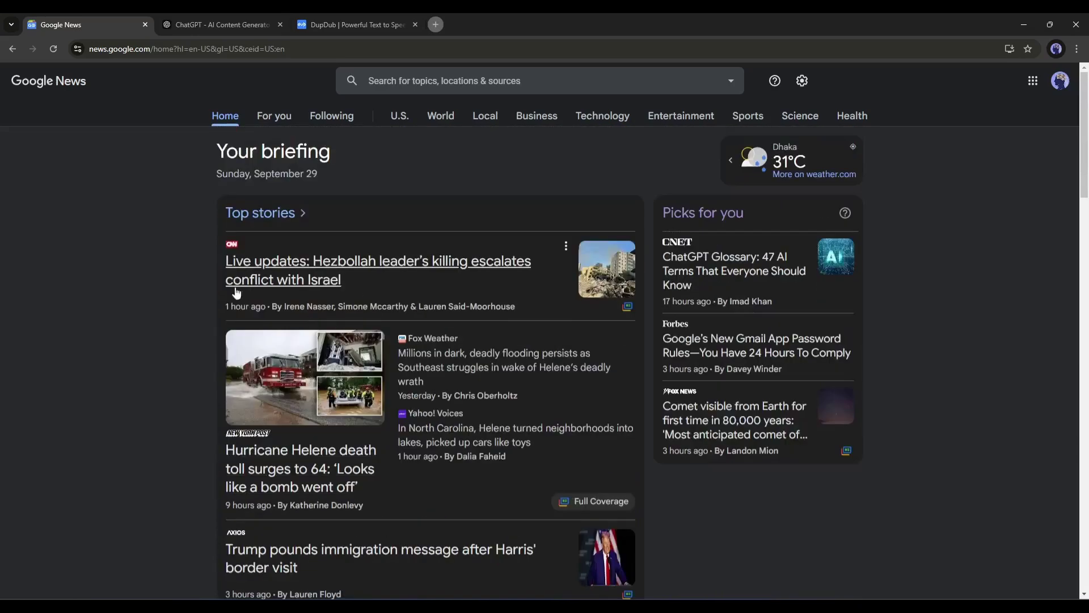
{"action": "left_click", "coordinate": [602, 115]}
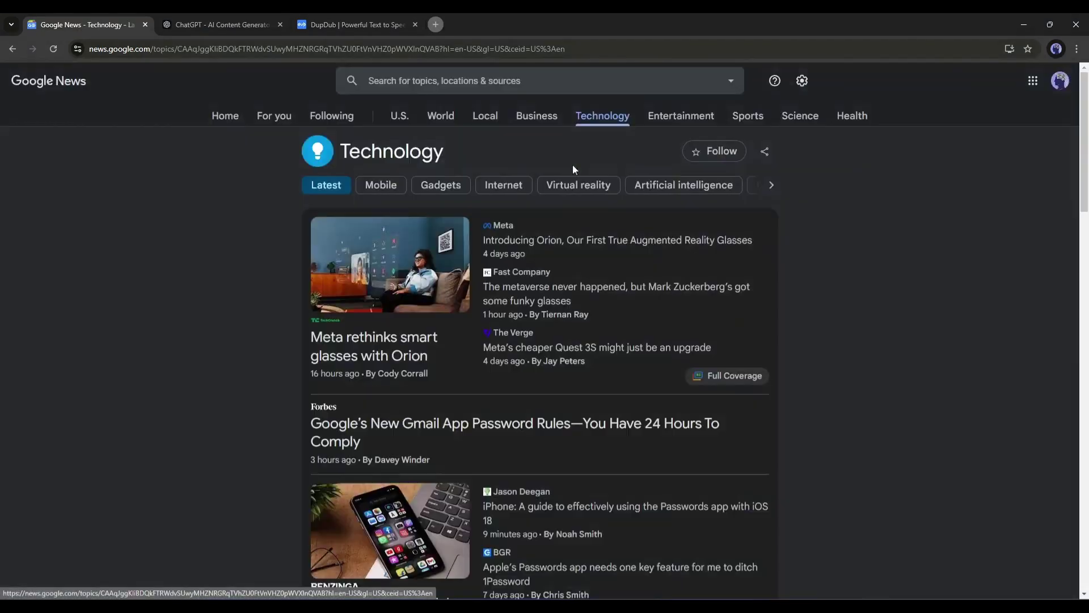
{"action": "scroll", "coordinate": [236, 255], "scroll_direction": "down", "scroll_amount": 4}
{"action": "scroll", "coordinate": [255, 255], "scroll_direction": "down", "scroll_amount": 1}
{"action": "scroll", "coordinate": [278, 254], "scroll_direction": "down", "scroll_amount": 4}
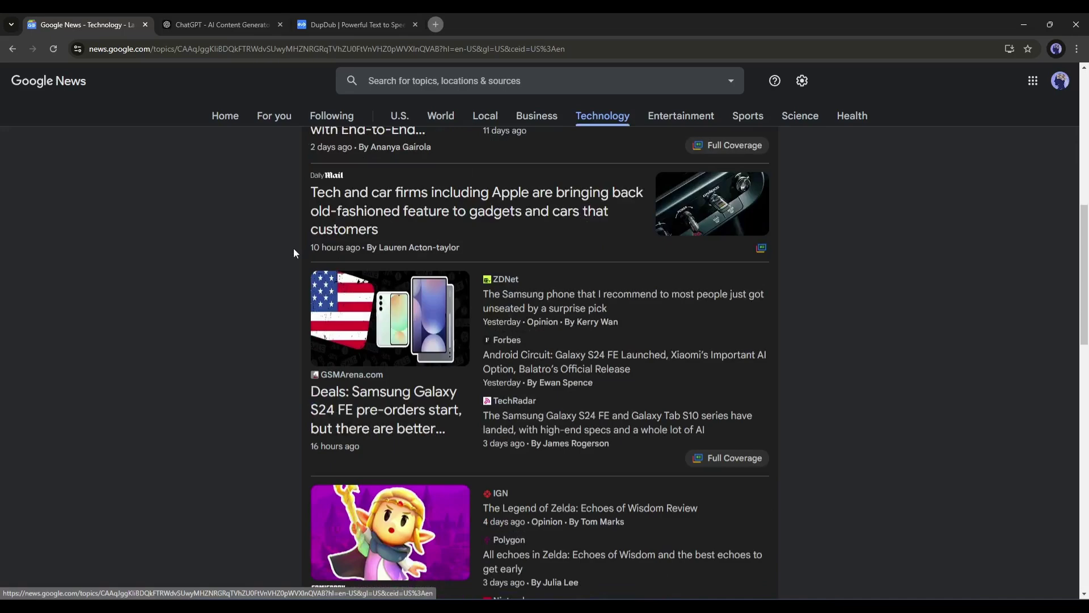
{"action": "scroll", "coordinate": [296, 255], "scroll_direction": "down", "scroll_amount": 5}
{"action": "scroll", "coordinate": [298, 262], "scroll_direction": "down", "scroll_amount": 4}
{"action": "scroll", "coordinate": [610, 357], "scroll_direction": "up", "scroll_amount": 3}
{"action": "scroll", "coordinate": [569, 335], "scroll_direction": "up", "scroll_amount": 8}
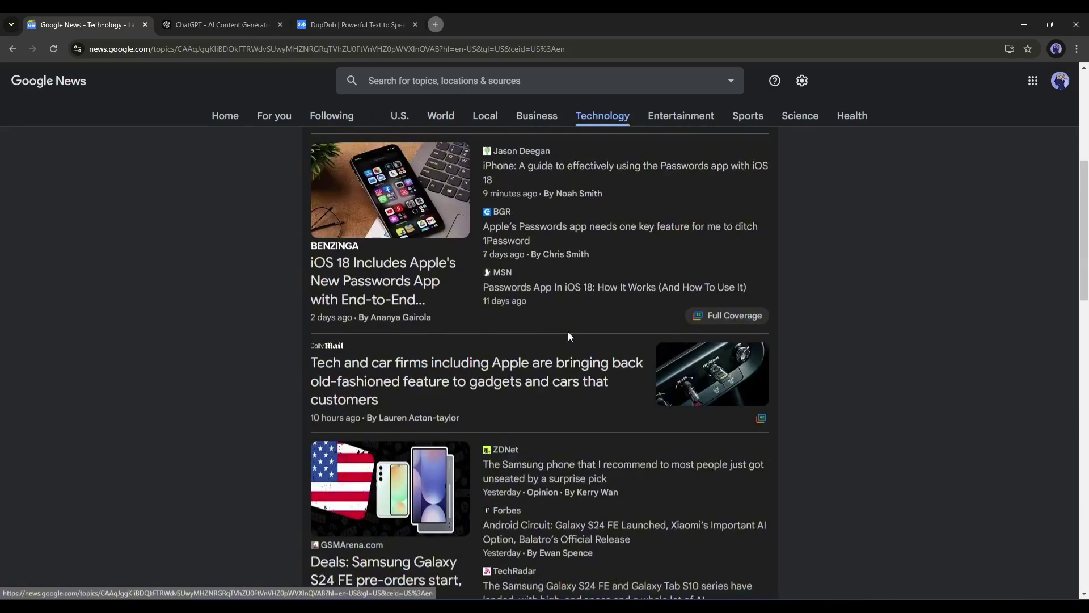
{"action": "scroll", "coordinate": [518, 325], "scroll_direction": "up", "scroll_amount": 4}
{"action": "scroll", "coordinate": [518, 325], "scroll_direction": "up", "scroll_amount": 2}
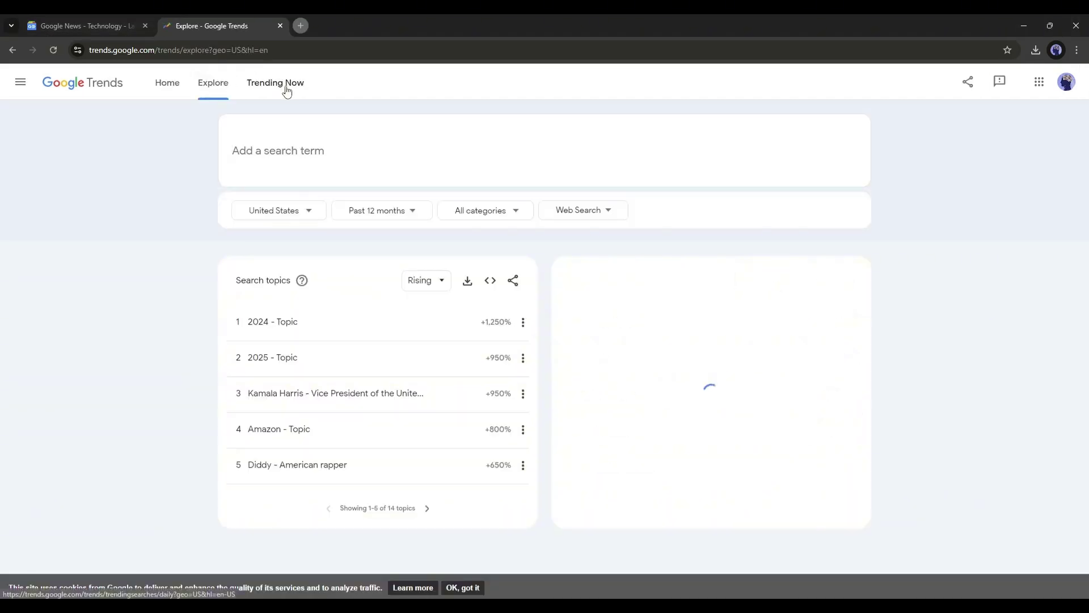
{"action": "left_click", "coordinate": [495, 217]}
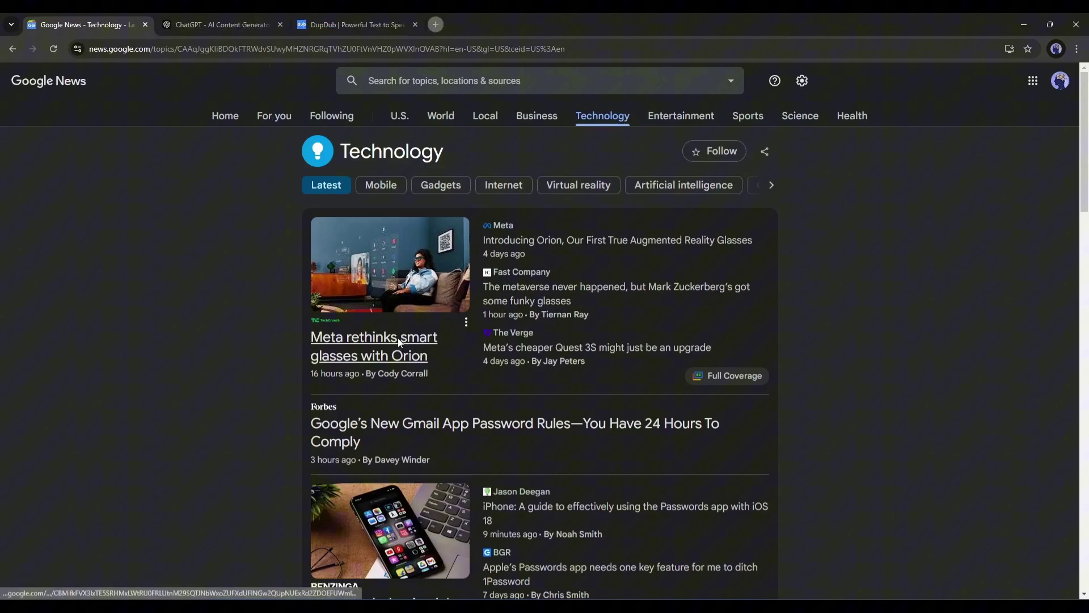
- Open and read the TechCrunch article on Meta's Ray-Ban smart glasses update
{"action": "left_click", "coordinate": [401, 339]}
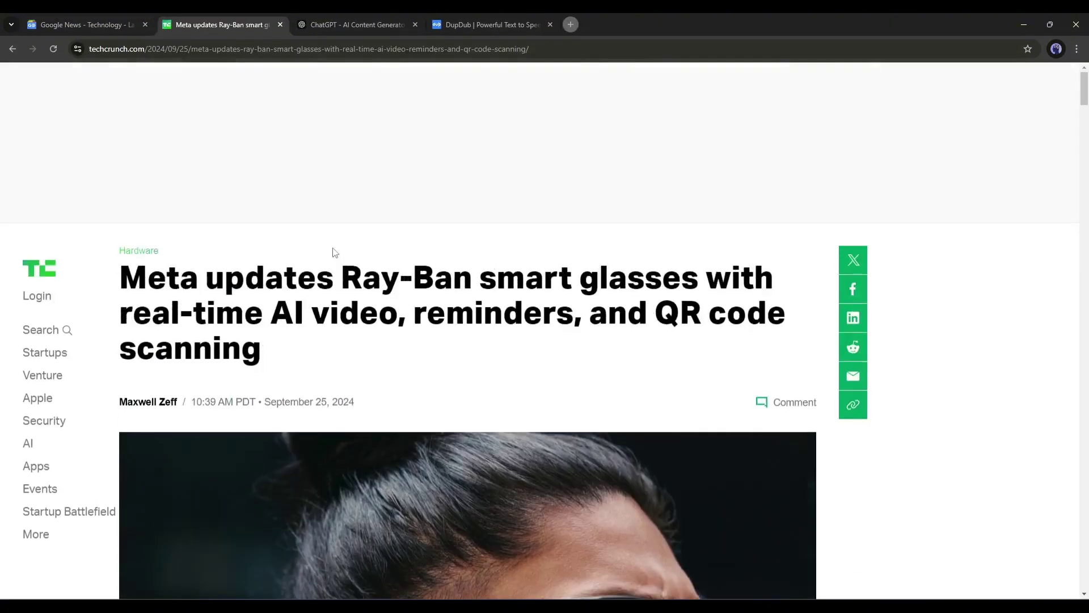
{"action": "scroll", "coordinate": [301, 213], "scroll_direction": "down", "scroll_amount": 5}
{"action": "scroll", "coordinate": [301, 212], "scroll_direction": "down", "scroll_amount": 5}
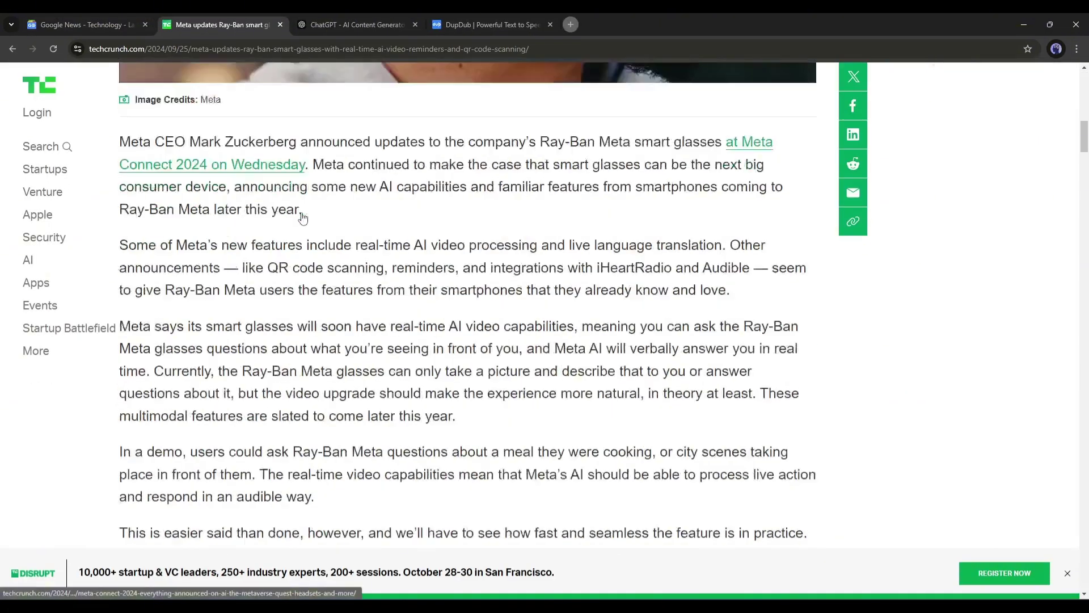
{"action": "scroll", "coordinate": [301, 212], "scroll_direction": "down", "scroll_amount": 8}
{"action": "scroll", "coordinate": [302, 214], "scroll_direction": "down", "scroll_amount": 10}
{"action": "scroll", "coordinate": [302, 214], "scroll_direction": "down", "scroll_amount": 10}
{"action": "scroll", "coordinate": [303, 218], "scroll_direction": "up", "scroll_amount": 6}
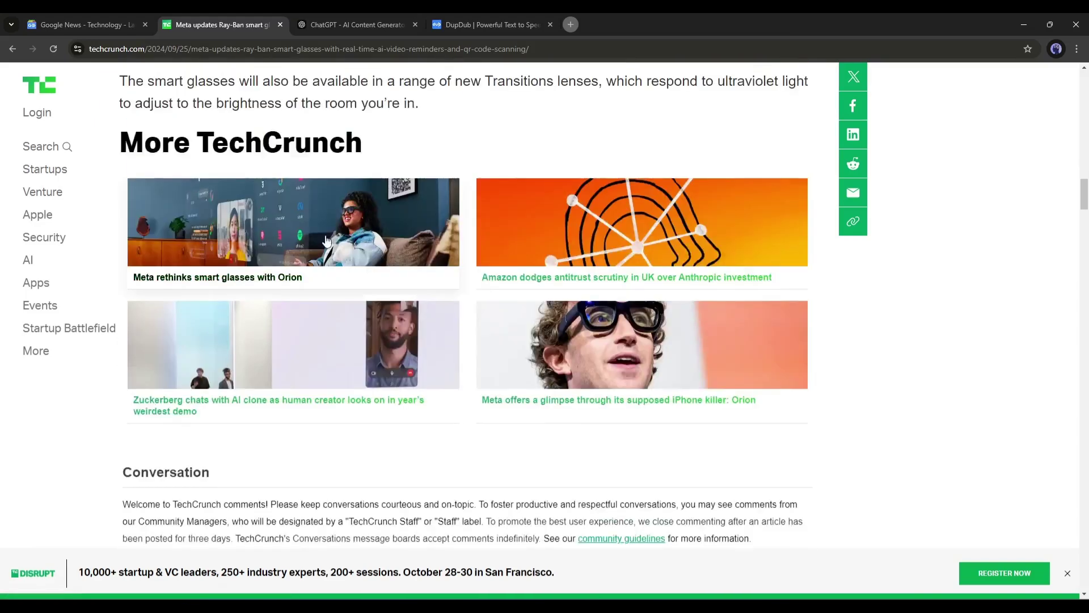
{"action": "scroll", "coordinate": [312, 224], "scroll_direction": "up", "scroll_amount": 10}
{"action": "scroll", "coordinate": [325, 234], "scroll_direction": "up", "scroll_amount": 8}
{"action": "scroll", "coordinate": [320, 221], "scroll_direction": "down", "scroll_amount": 1}
{"action": "scroll", "coordinate": [319, 211], "scroll_direction": "down", "scroll_amount": 6}
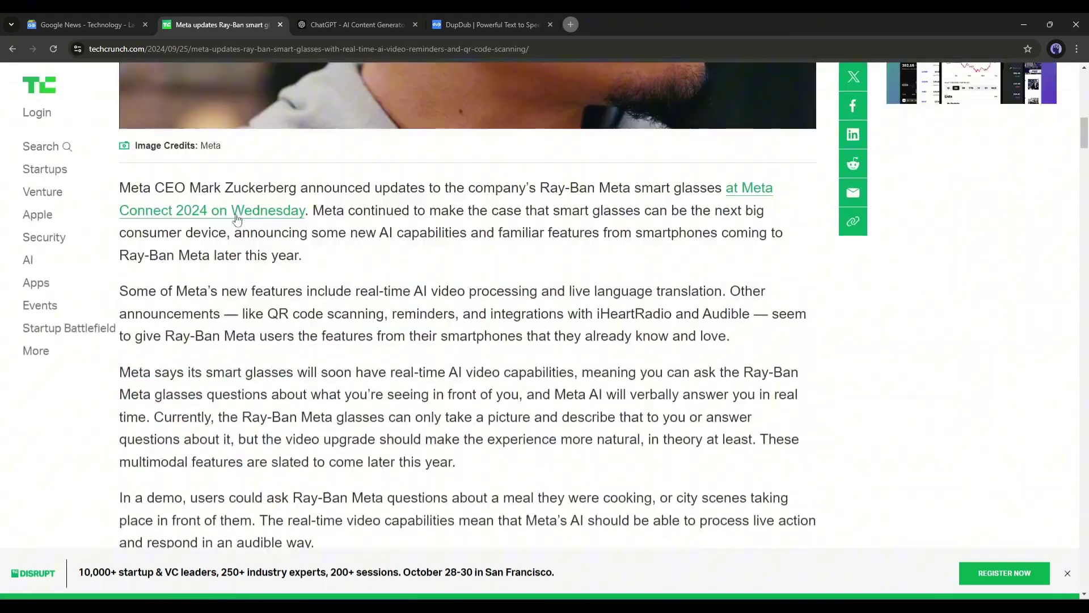
{"action": "scroll", "coordinate": [346, 250], "scroll_direction": "down", "scroll_amount": 4}
{"action": "scroll", "coordinate": [385, 295], "scroll_direction": "down", "scroll_amount": 5}
{"action": "scroll", "coordinate": [420, 340], "scroll_direction": "down", "scroll_amount": 2}
{"action": "scroll", "coordinate": [429, 352], "scroll_direction": "down", "scroll_amount": 6}
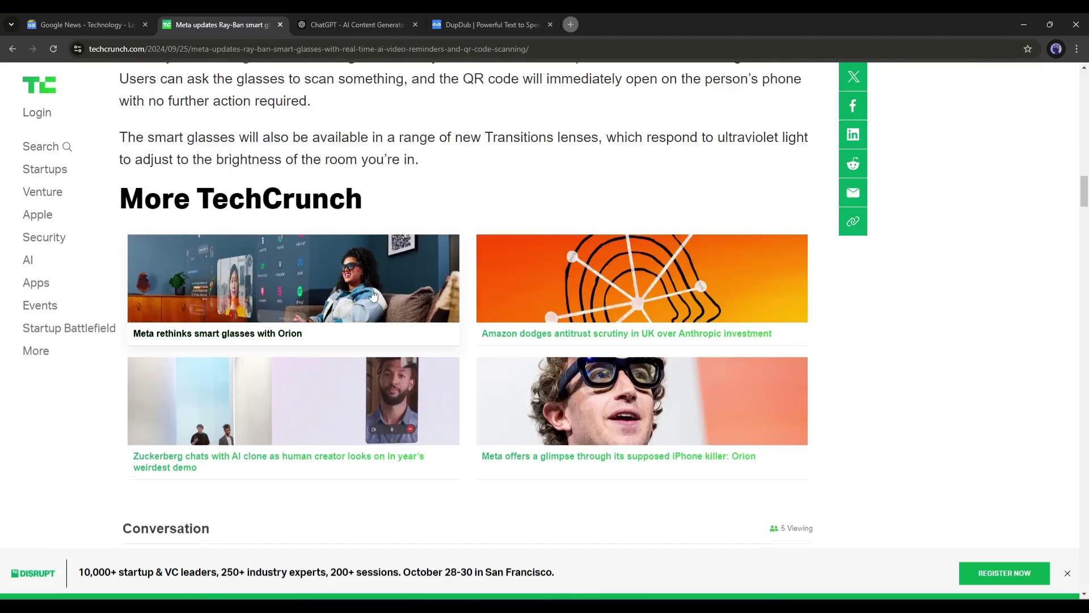
{"action": "scroll", "coordinate": [429, 352], "scroll_direction": "down", "scroll_amount": 3}
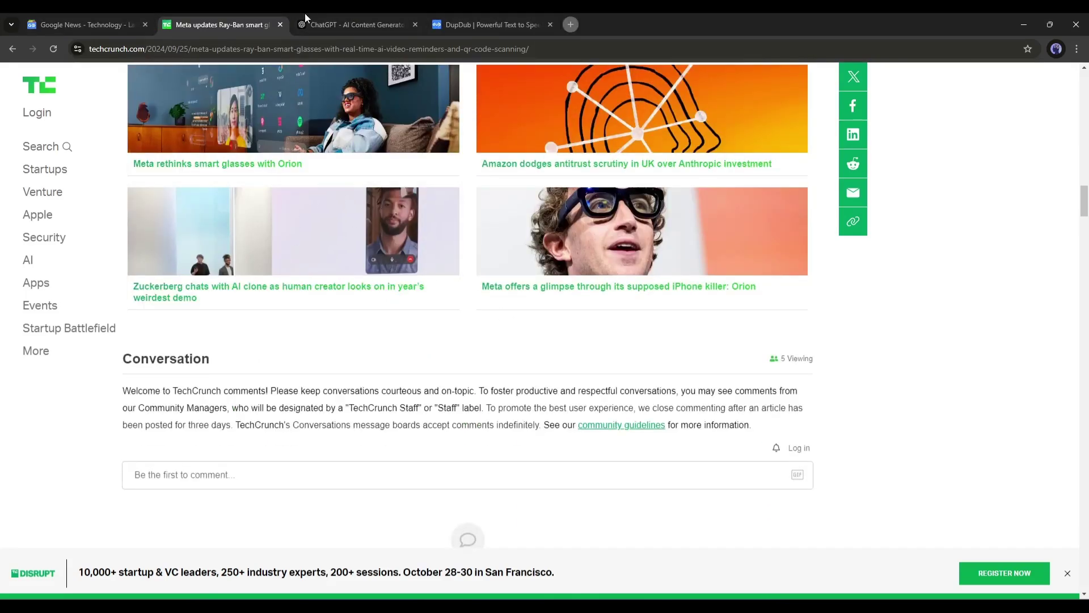
{"action": "scroll", "coordinate": [291, 235], "scroll_direction": "up", "scroll_amount": 15}
- Copy the article's body paragraphs, in two selections, into the Google Doc
{"action": "mouse_move", "coordinate": [120, 249]}
{"action": "left_mouse_down"}
{"action": "mouse_move", "coordinate": [278, 403]}
{"action": "mouse_move", "coordinate": [665, 318]}
{"action": "left_mouse_up"}
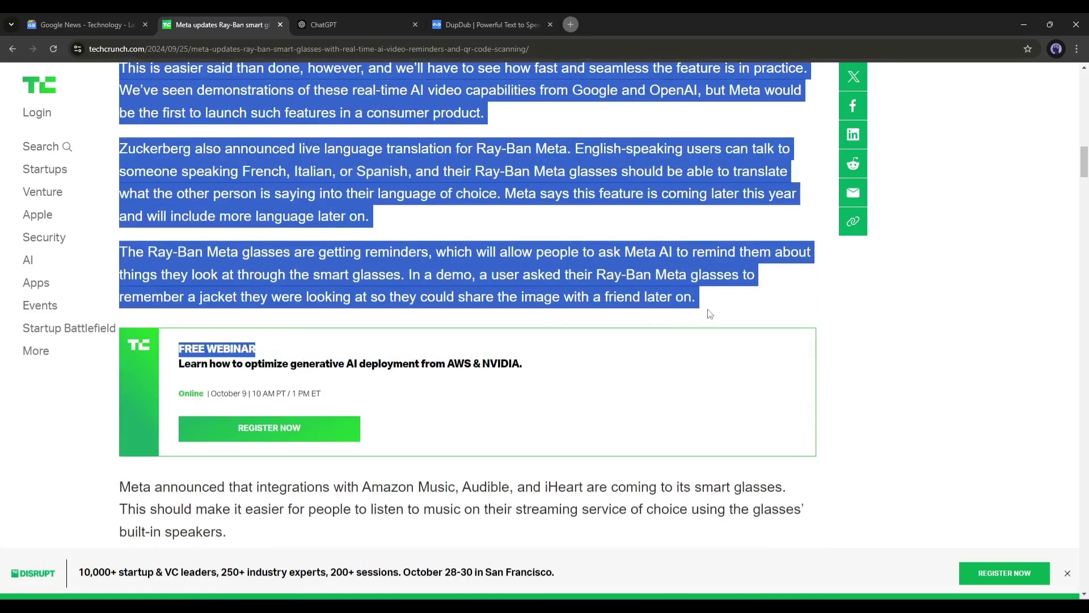
{"action": "key", "text": "ctrl+c"}
{"action": "key", "text": "ctrl+v"}
{"action": "scroll", "coordinate": [710, 314], "scroll_direction": "down", "scroll_amount": 5}
{"action": "left_click_drag", "start_coordinate": [120, 203], "coordinate": [471, 360]}
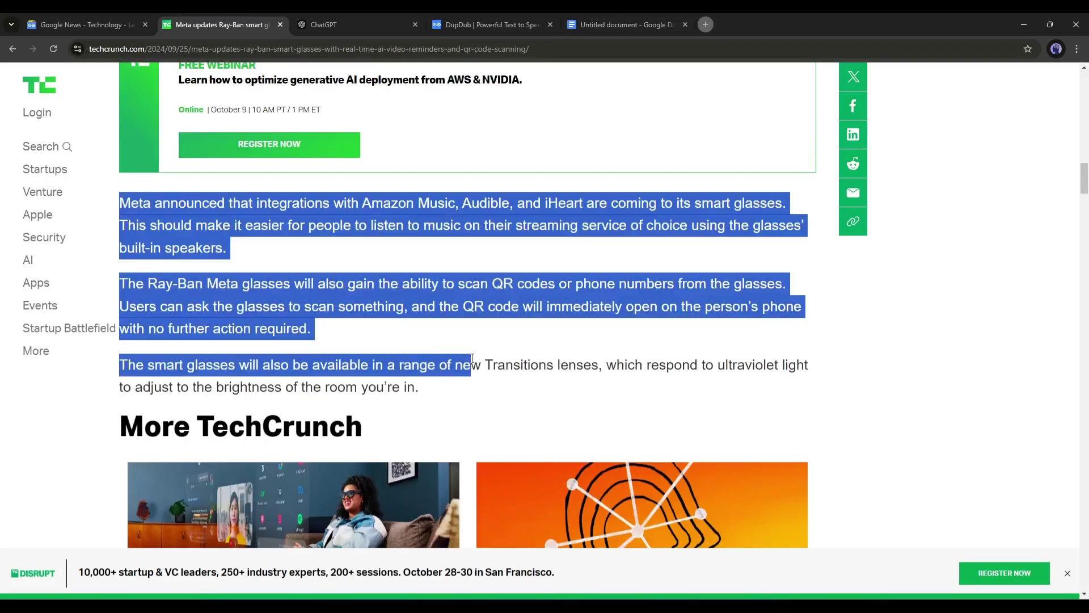
{"action": "key", "text": "ctrl+c"}
{"action": "left_click", "coordinate": [624, 25]}
{"action": "key", "text": "ctrl+v"}
- Send ChatGPT the news-episode rewrite prompt along with the full article text from the doc
{"action": "key", "text": "ctrl+w"}
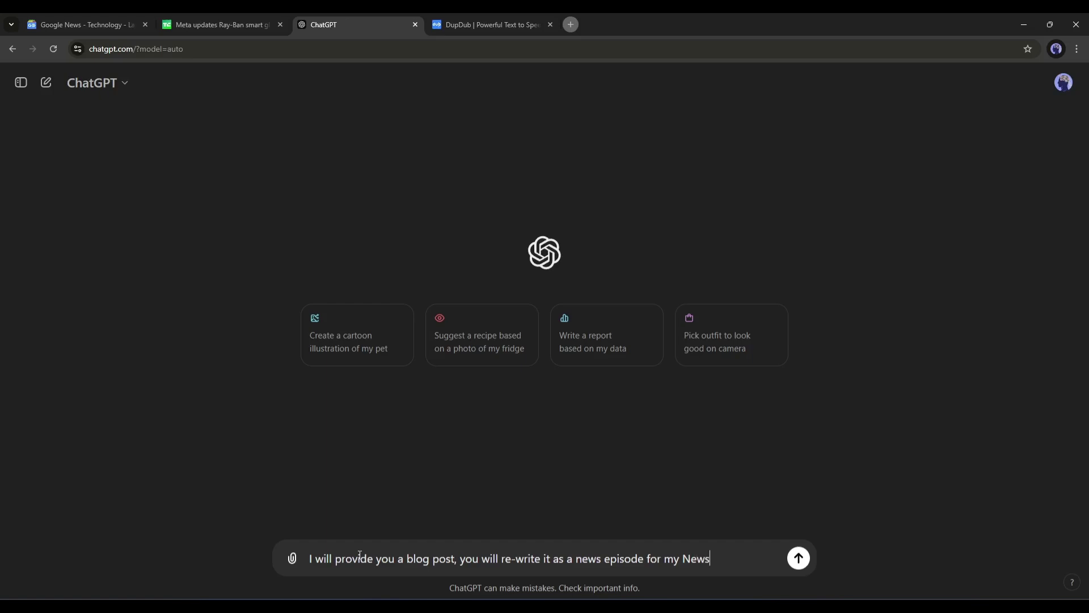
{"action": "key", "text": "Return"}
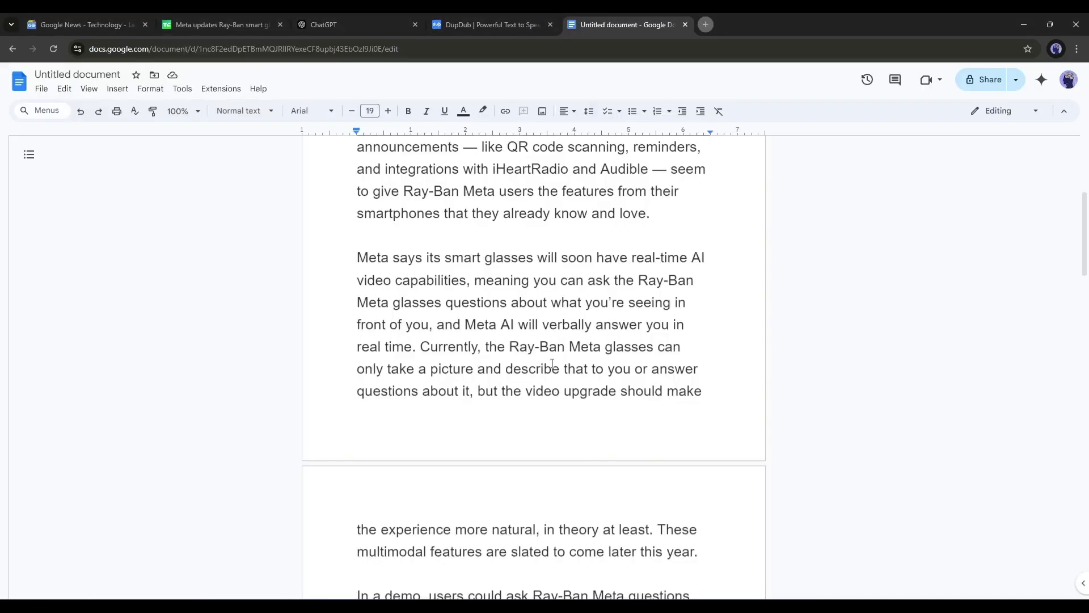
{"action": "key", "text": "ctrl+a"}
{"action": "key", "text": "ctrl+c"}
{"action": "left_click", "coordinate": [333, 25]}
{"action": "key", "text": "ctrl+v"}
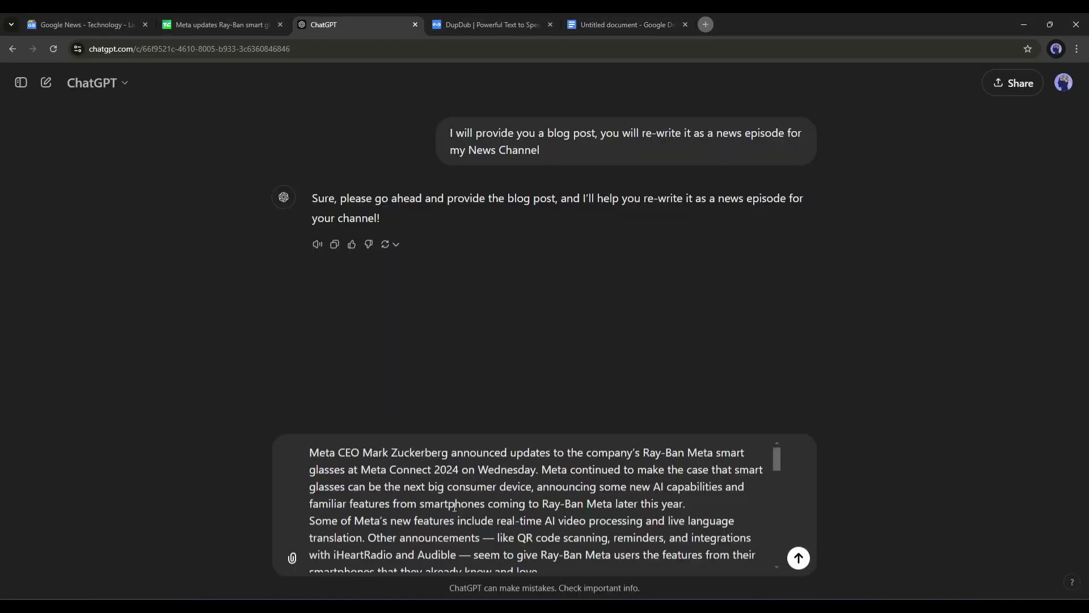
{"action": "key", "text": "Return"}
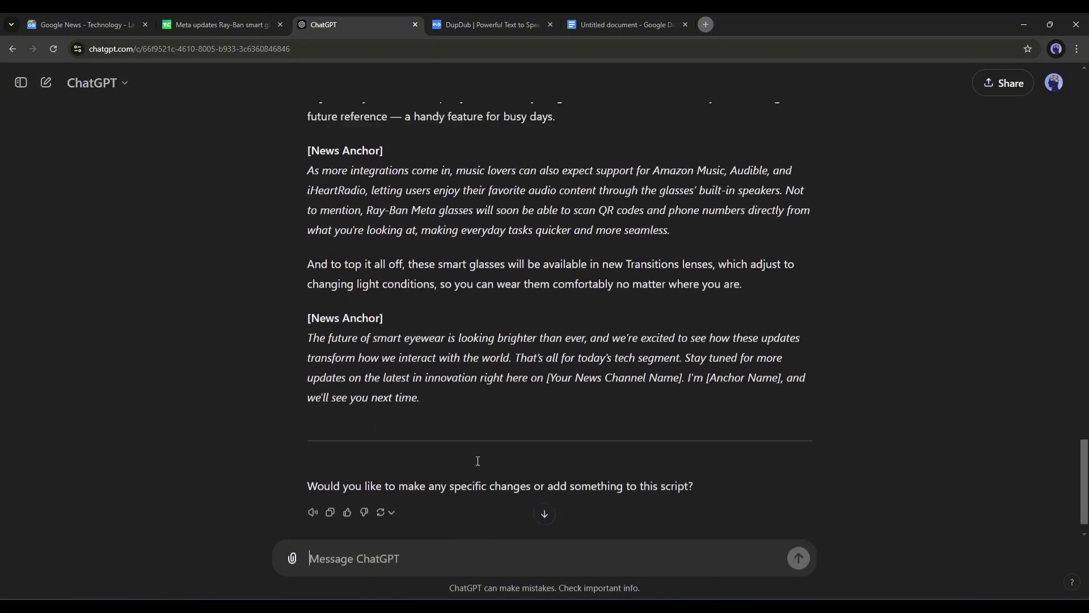
- Review the generated news-anchor script and select its opening paragraphs for the doc
{"action": "scroll", "coordinate": [477, 459], "scroll_direction": "up", "scroll_amount": 7}
{"action": "scroll", "coordinate": [425, 333], "scroll_direction": "up", "scroll_amount": 7}
{"action": "scroll", "coordinate": [425, 333], "scroll_direction": "up", "scroll_amount": 3}
{"action": "scroll", "coordinate": [397, 307], "scroll_direction": "down", "scroll_amount": 4}
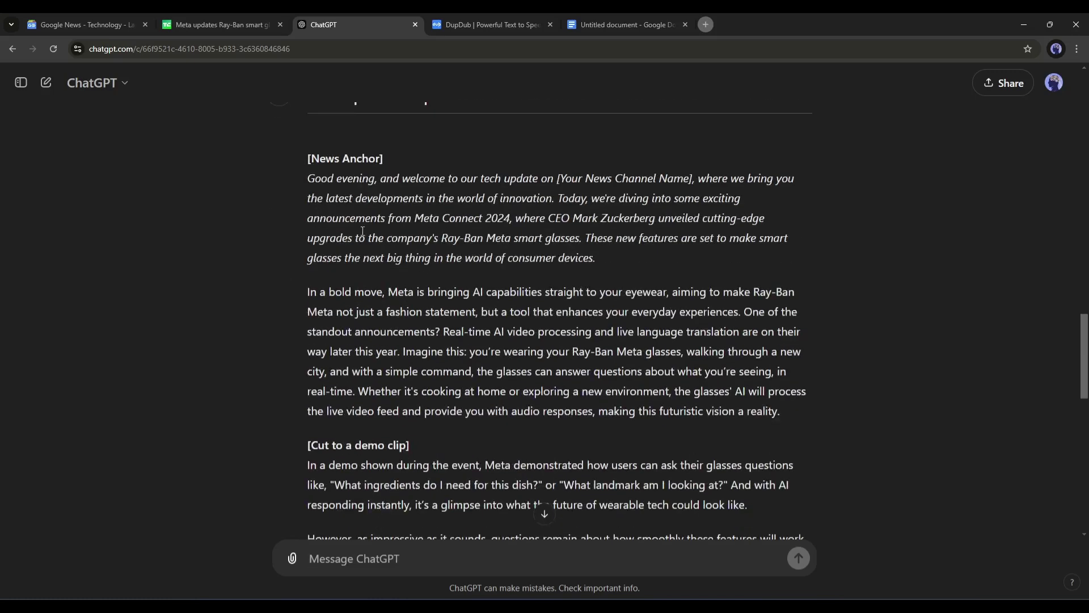
{"action": "scroll", "coordinate": [381, 289], "scroll_direction": "down", "scroll_amount": 2}
{"action": "scroll", "coordinate": [386, 267], "scroll_direction": "up", "scroll_amount": 2}
{"action": "mouse_move", "coordinate": [310, 179]}
{"action": "left_mouse_down"}
{"action": "mouse_move", "coordinate": [434, 371]}
{"action": "mouse_move", "coordinate": [793, 413]}
{"action": "left_mouse_up"}
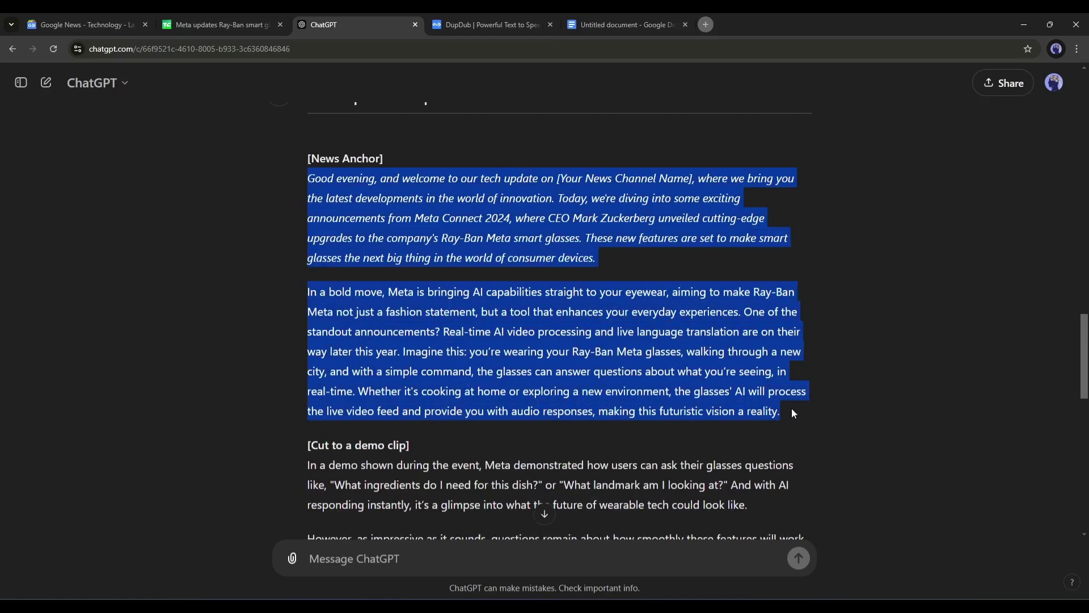
{"action": "left_click", "coordinate": [623, 17]}
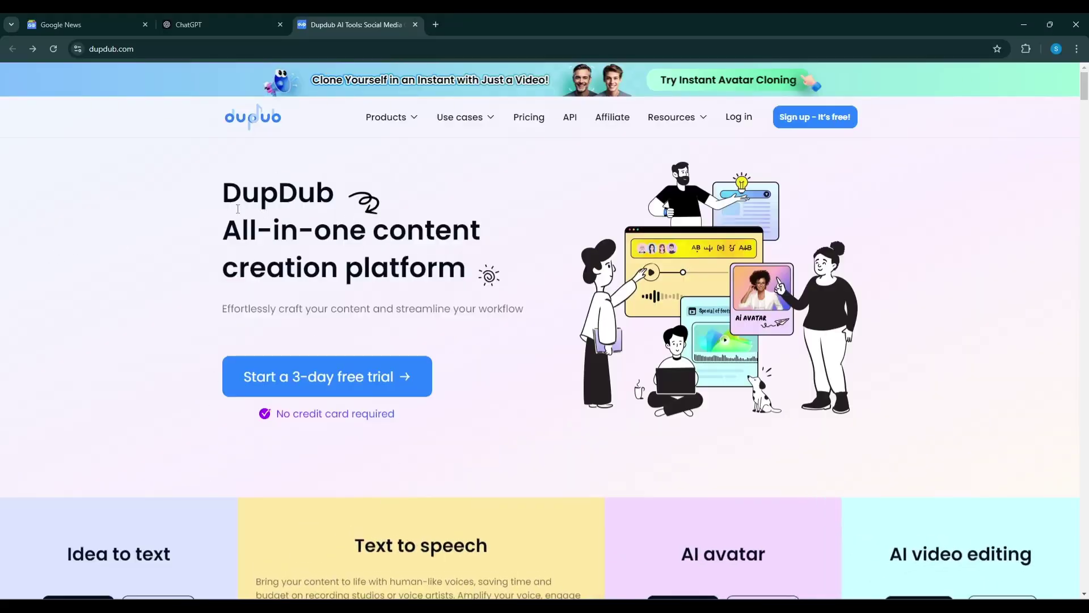
- Scroll through the features on the dupdub.com homepage
{"action": "scroll", "coordinate": [569, 199], "scroll_direction": "down", "scroll_amount": 7}
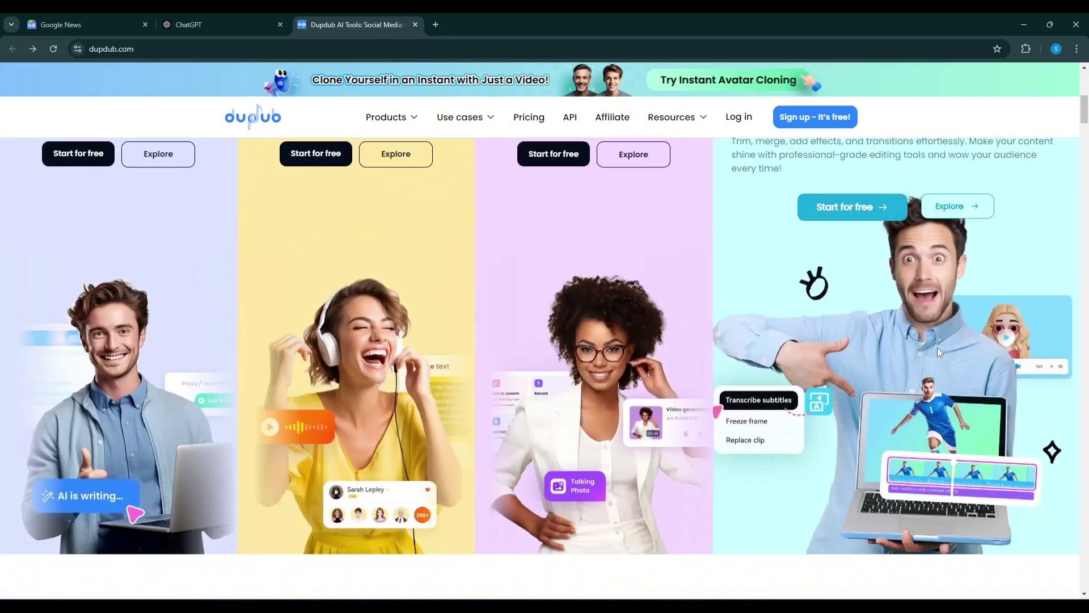
{"action": "scroll", "coordinate": [866, 347], "scroll_direction": "down", "scroll_amount": 5}
{"action": "scroll", "coordinate": [866, 347], "scroll_direction": "down", "scroll_amount": 5}
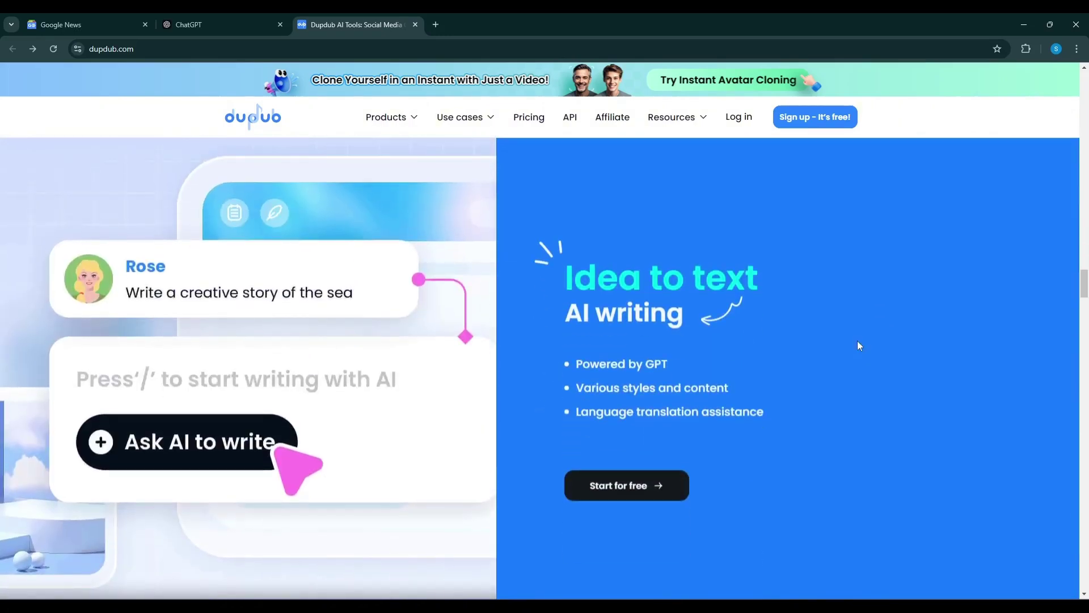
{"action": "scroll", "coordinate": [859, 345], "scroll_direction": "down", "scroll_amount": 5}
{"action": "scroll", "coordinate": [859, 345], "scroll_direction": "down", "scroll_amount": 3}
{"action": "scroll", "coordinate": [859, 345], "scroll_direction": "down", "scroll_amount": 3}
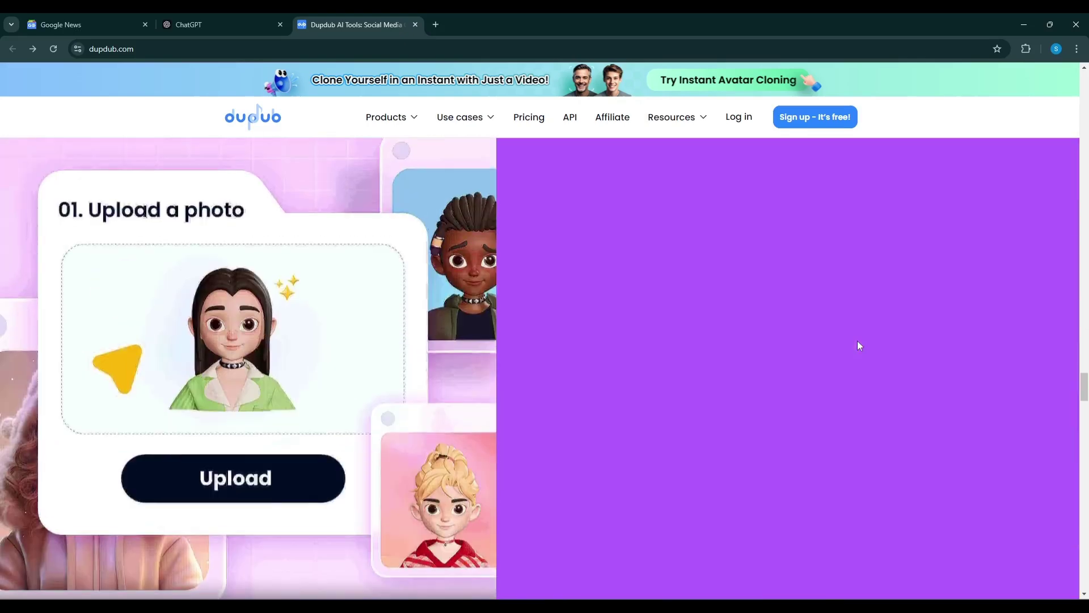
{"action": "scroll", "coordinate": [858, 343], "scroll_direction": "down", "scroll_amount": 3}
{"action": "scroll", "coordinate": [858, 343], "scroll_direction": "down", "scroll_amount": 3}
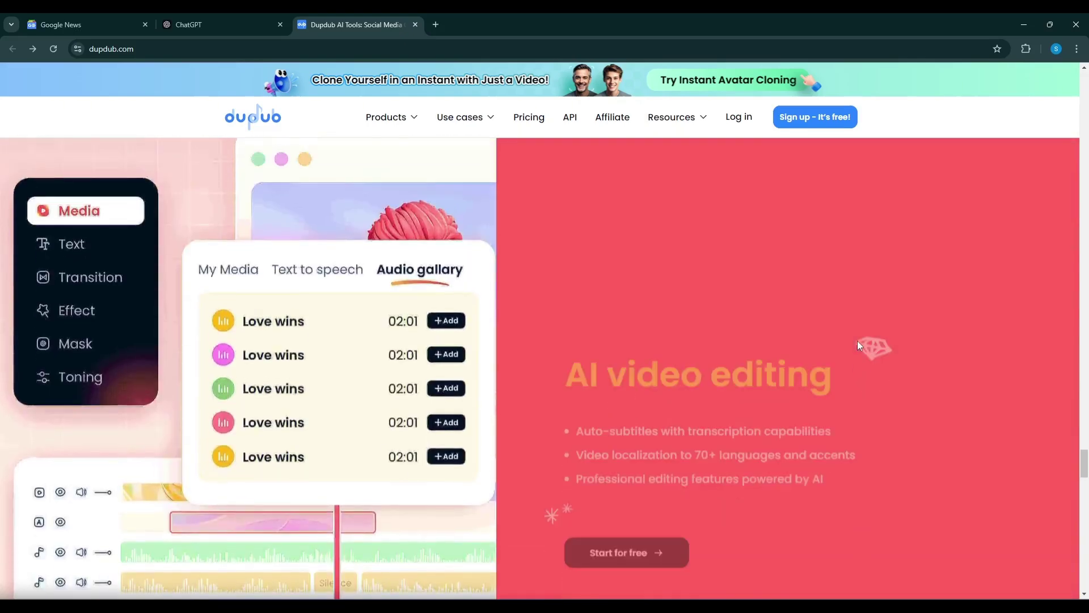
{"action": "scroll", "coordinate": [859, 345], "scroll_direction": "down", "scroll_amount": 3}
{"action": "scroll", "coordinate": [859, 345], "scroll_direction": "down", "scroll_amount": 2}
{"action": "scroll", "coordinate": [859, 346], "scroll_direction": "down", "scroll_amount": 3}
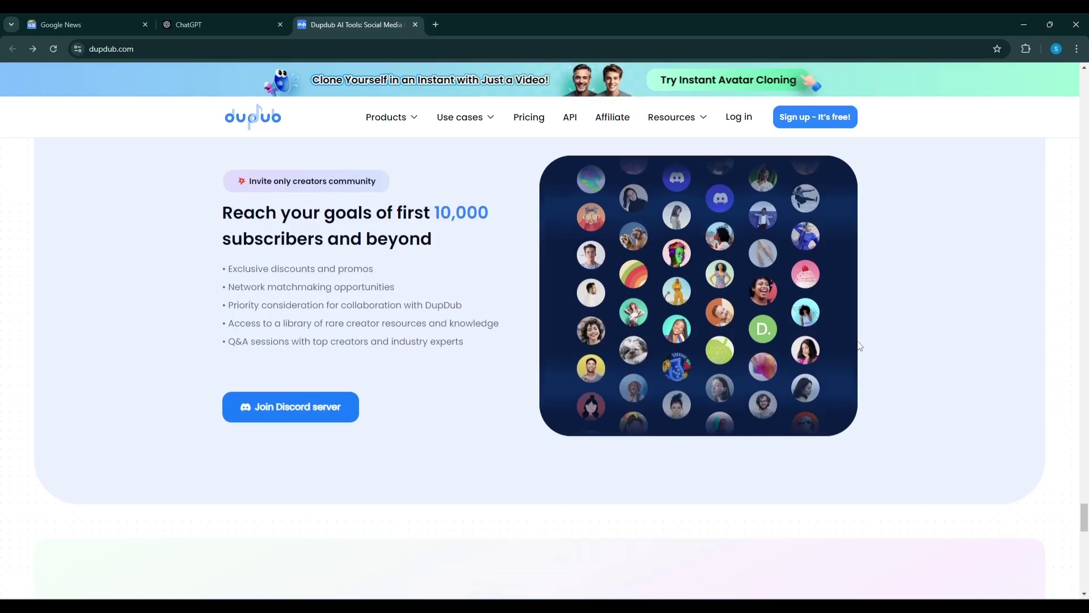
{"action": "scroll", "coordinate": [859, 345], "scroll_direction": "down", "scroll_amount": 3}
{"action": "scroll", "coordinate": [860, 345], "scroll_direction": "down", "scroll_amount": 3}
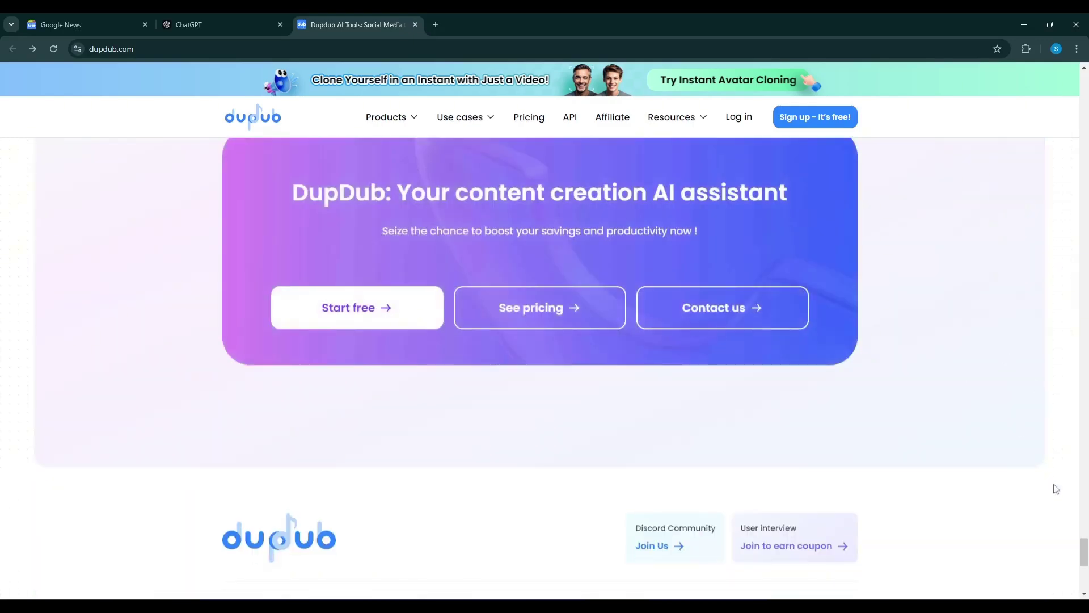
{"action": "mouse_move", "coordinate": [1084, 553]}
{"action": "left_mouse_down"}
{"action": "mouse_move", "coordinate": [1053, 227]}
{"action": "mouse_move", "coordinate": [1025, 79]}
{"action": "left_mouse_up"}
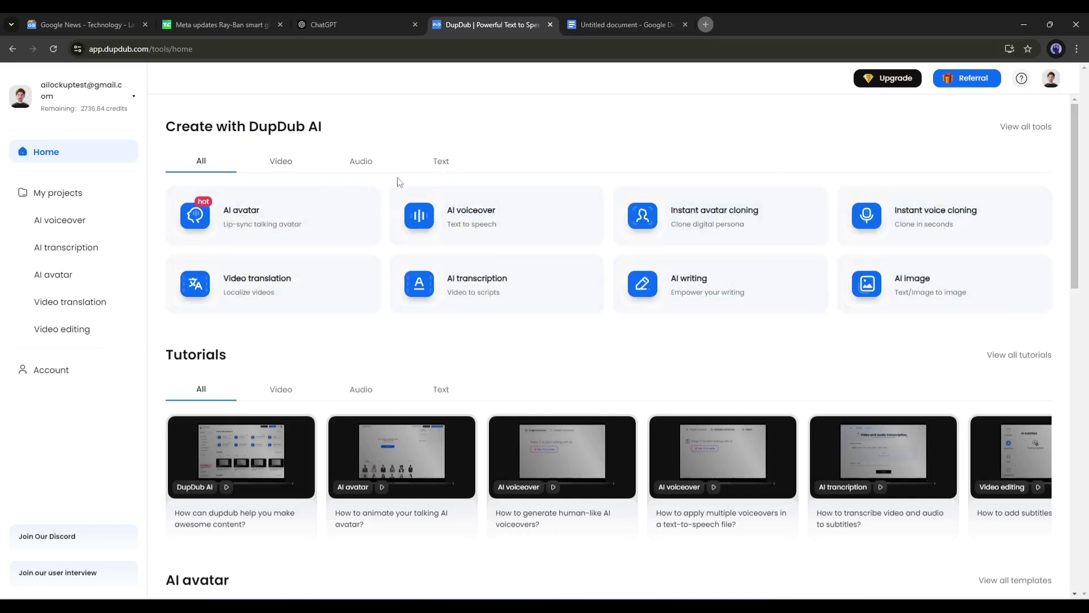
- Start an AI avatar video and compare the photo, gesture and AI image presenter options
{"action": "left_click", "coordinate": [246, 213]}
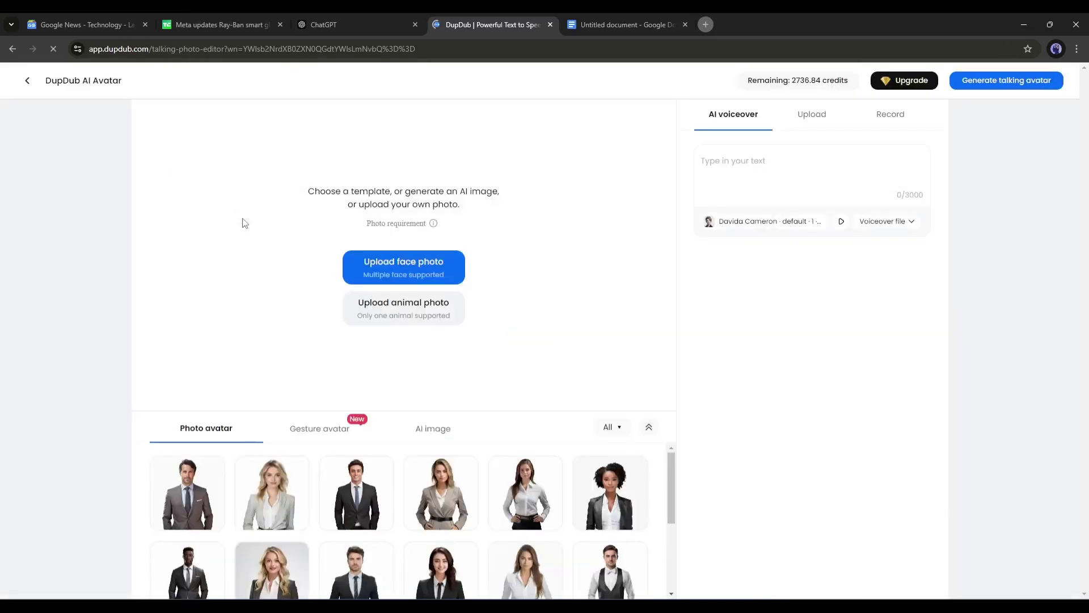
{"action": "scroll", "coordinate": [335, 500], "scroll_direction": "down", "scroll_amount": 3}
{"action": "scroll", "coordinate": [499, 494], "scroll_direction": "up", "scroll_amount": 3}
{"action": "left_click", "coordinate": [644, 477]}
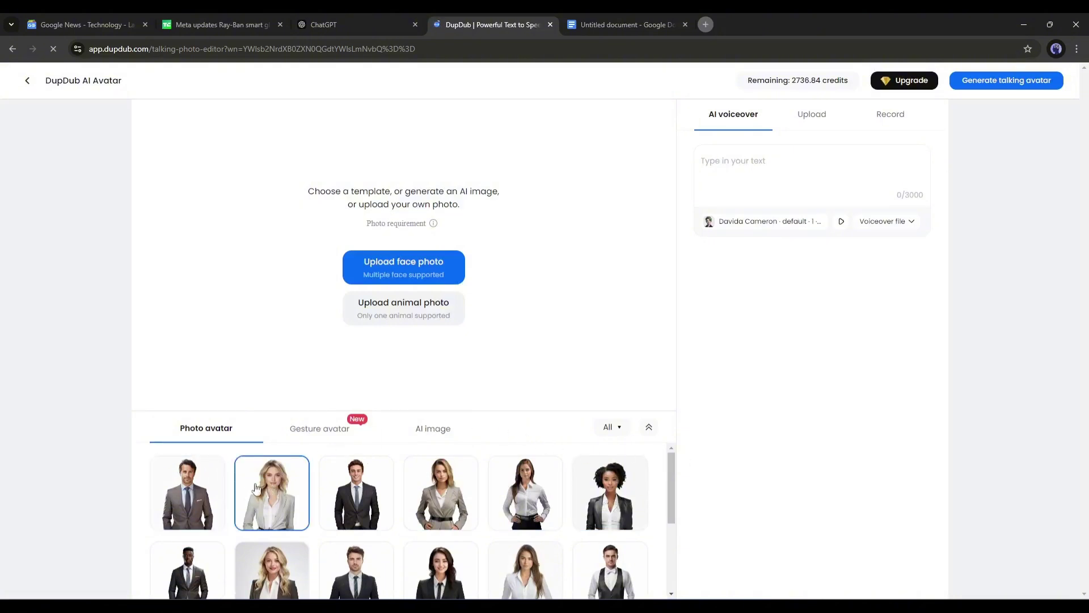
{"action": "left_click", "coordinate": [333, 427]}
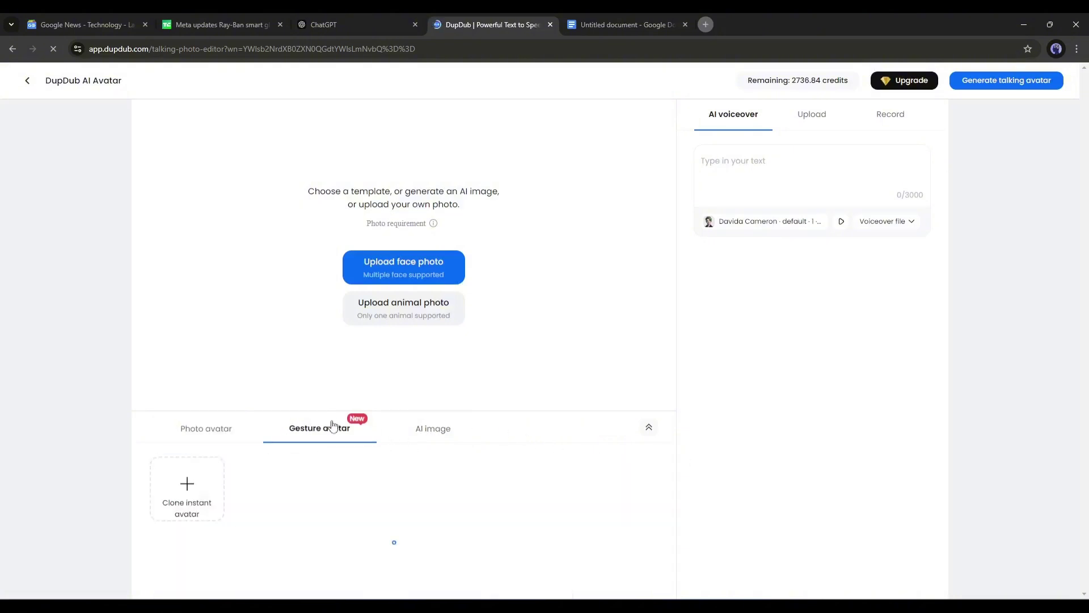
{"action": "scroll", "coordinate": [637, 454], "scroll_direction": "down", "scroll_amount": 1}
{"action": "scroll", "coordinate": [637, 455], "scroll_direction": "down", "scroll_amount": 2}
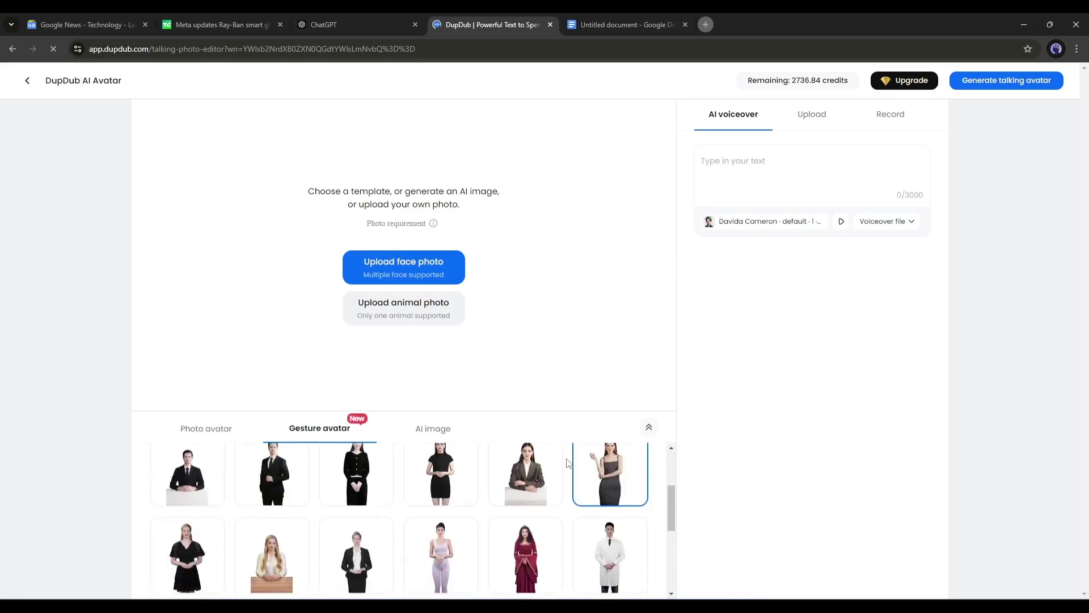
{"action": "scroll", "coordinate": [624, 453], "scroll_direction": "up", "scroll_amount": 3}
{"action": "left_click", "coordinate": [451, 426]}
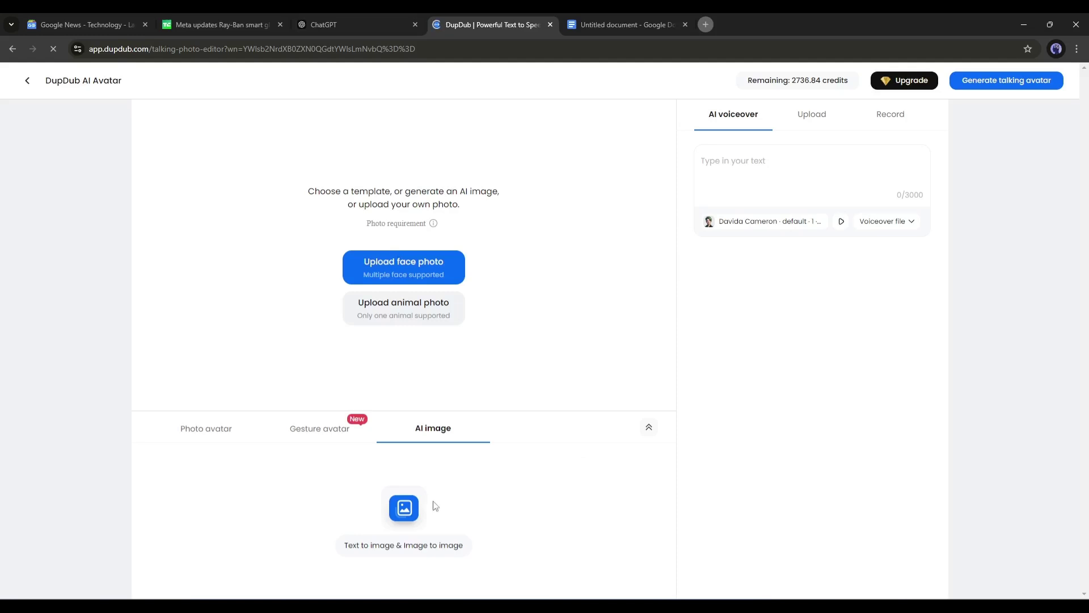
{"action": "left_click", "coordinate": [293, 427]}
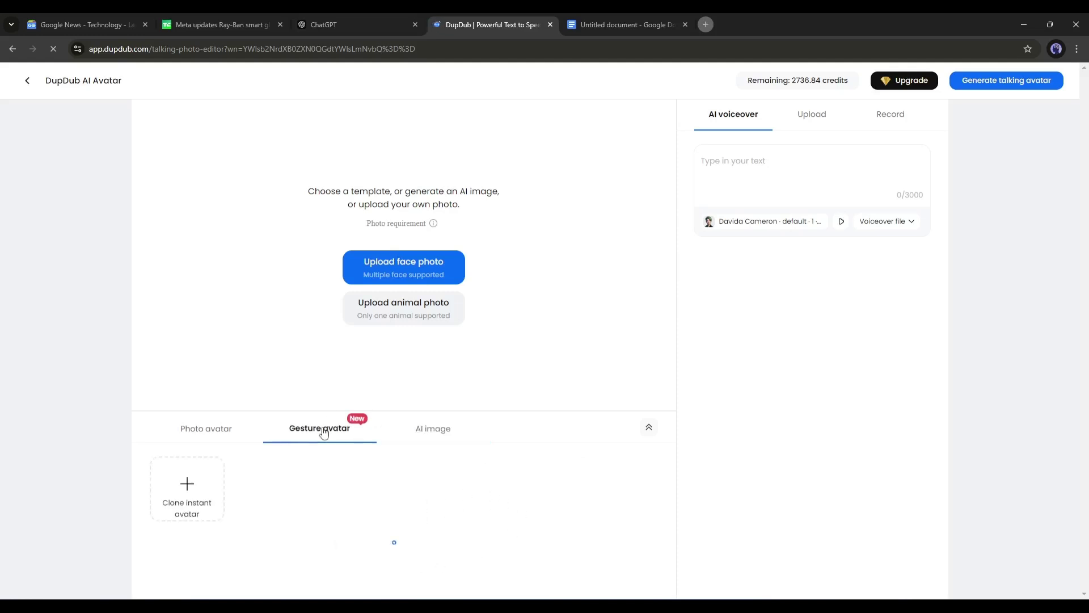
- Pick the black-dress gesture presenter and dismiss the lip-sync notice
{"action": "scroll", "coordinate": [570, 480], "scroll_direction": "down", "scroll_amount": 3}
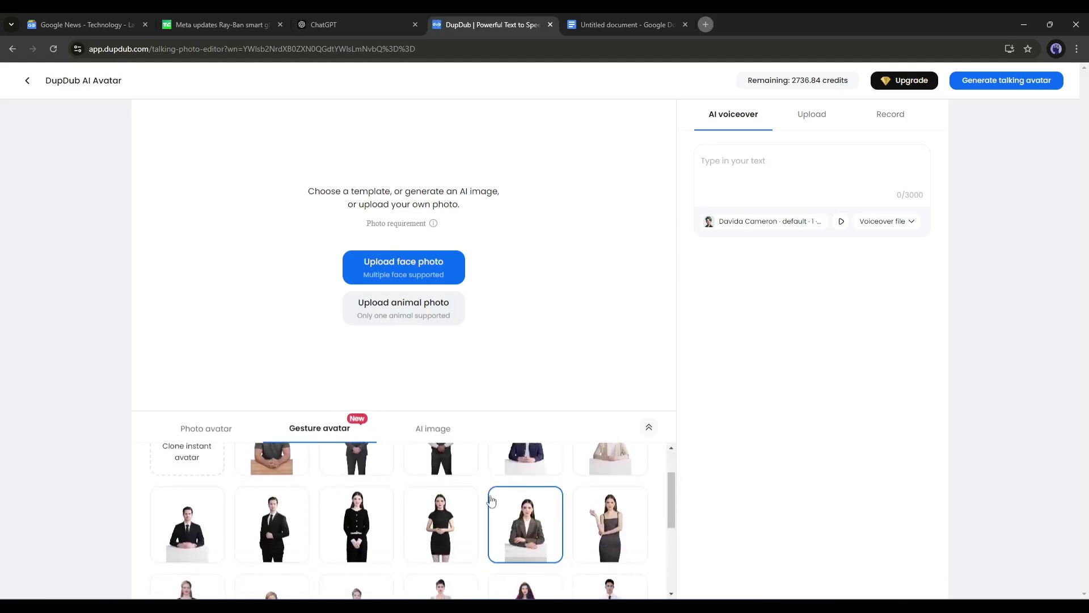
{"action": "scroll", "coordinate": [377, 509], "scroll_direction": "down", "scroll_amount": 3}
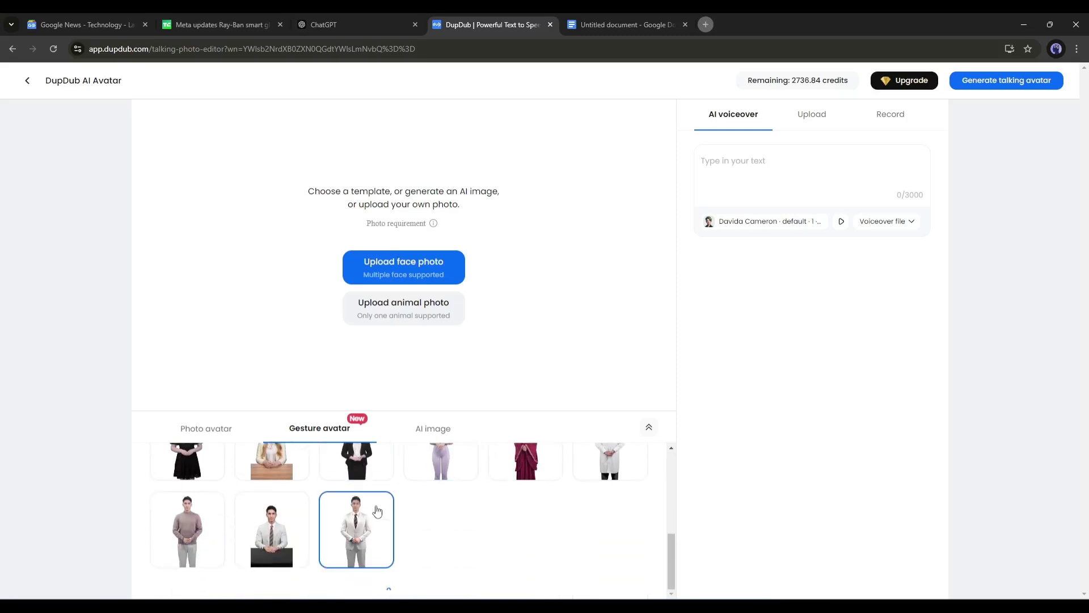
{"action": "scroll", "coordinate": [397, 521], "scroll_direction": "down", "scroll_amount": 3}
{"action": "scroll", "coordinate": [453, 539], "scroll_direction": "up", "scroll_amount": 5}
{"action": "scroll", "coordinate": [431, 530], "scroll_direction": "up", "scroll_amount": 5}
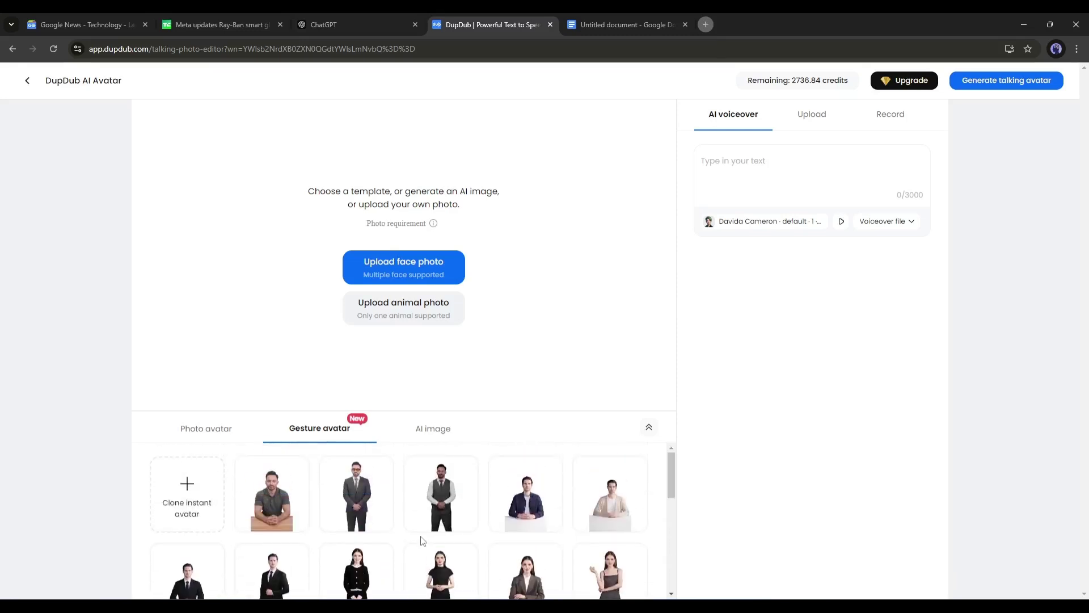
{"action": "scroll", "coordinate": [409, 522], "scroll_direction": "down", "scroll_amount": 3}
{"action": "left_click", "coordinate": [342, 530]}
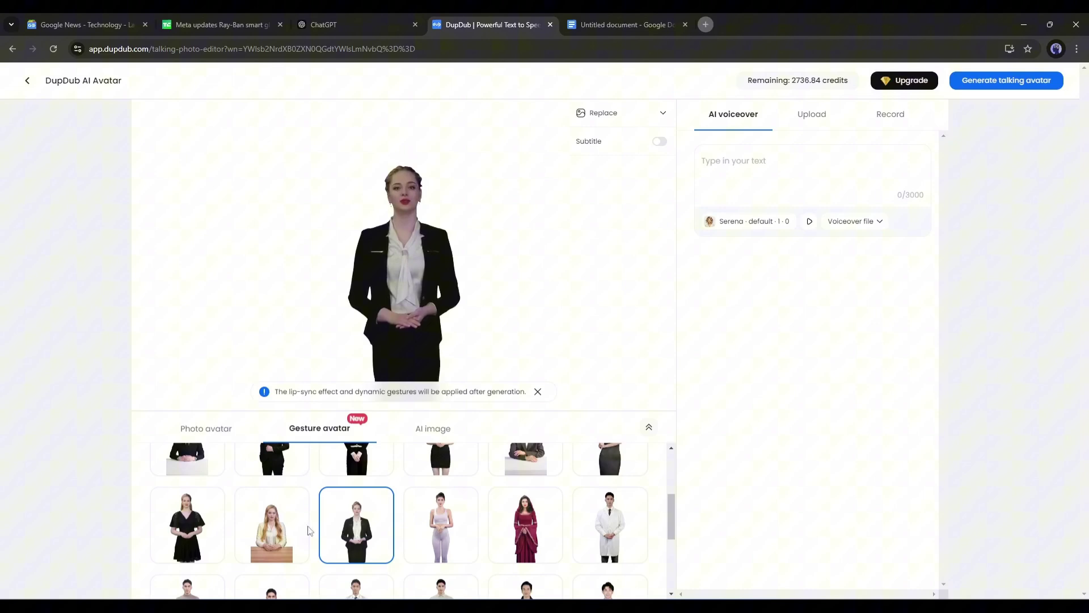
{"action": "scroll", "coordinate": [397, 521], "scroll_direction": "up", "scroll_amount": 1}
{"action": "left_click", "coordinate": [452, 519]}
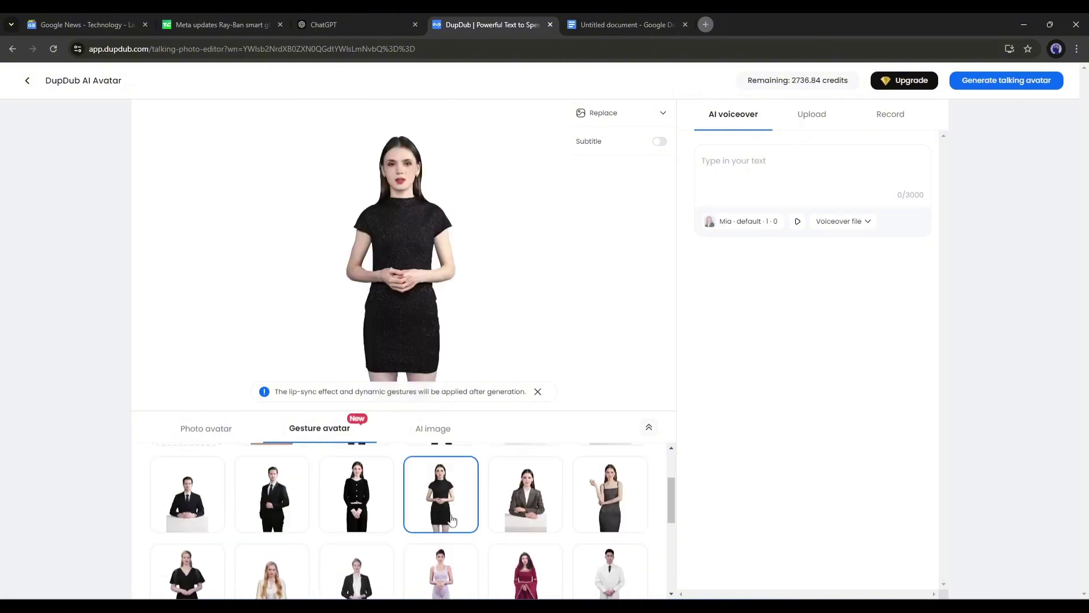
{"action": "left_click", "coordinate": [537, 391]}
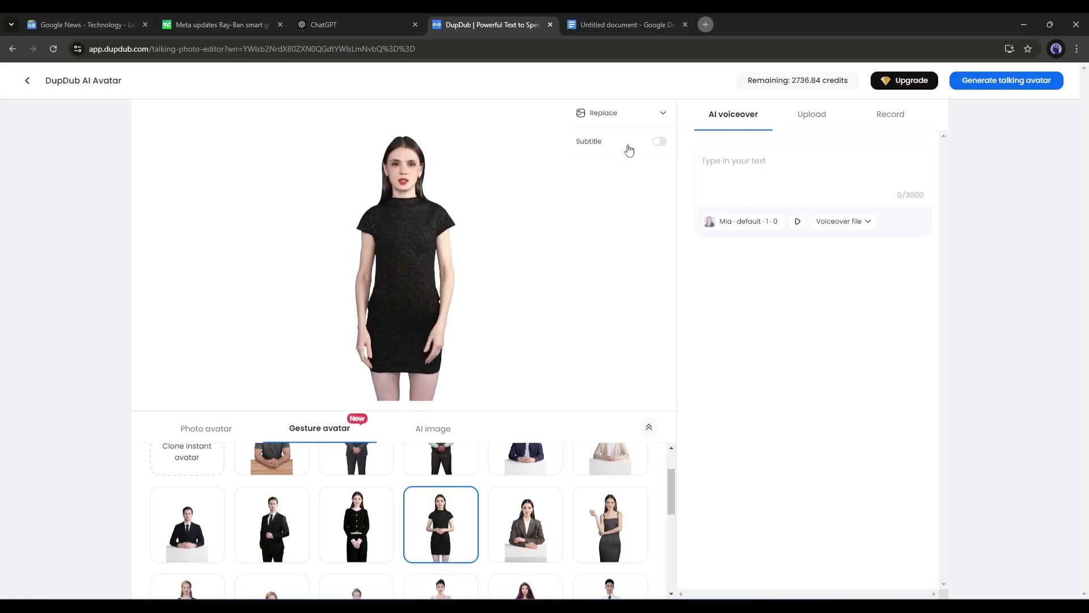
{"action": "left_click", "coordinate": [806, 126]}
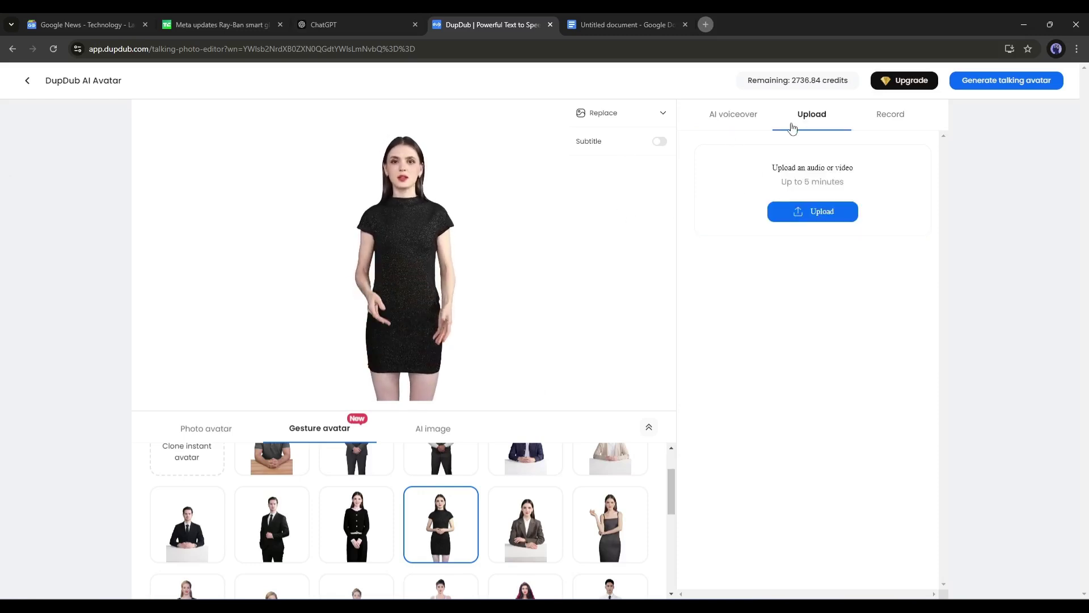
{"action": "left_click", "coordinate": [736, 123]}
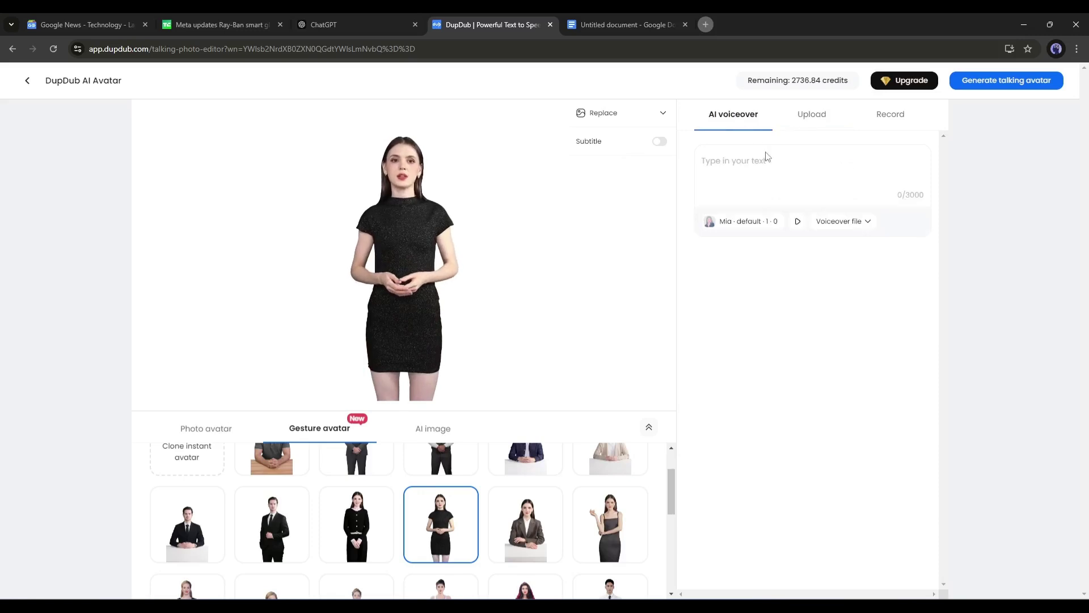
{"action": "left_click", "coordinate": [805, 126]}
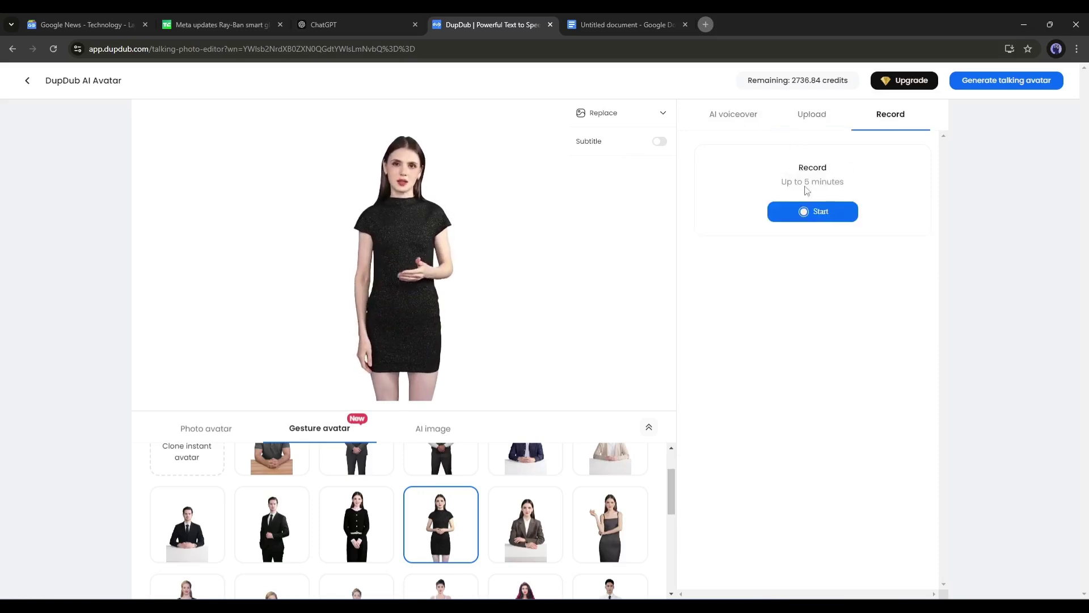
{"action": "left_click", "coordinate": [746, 119]}
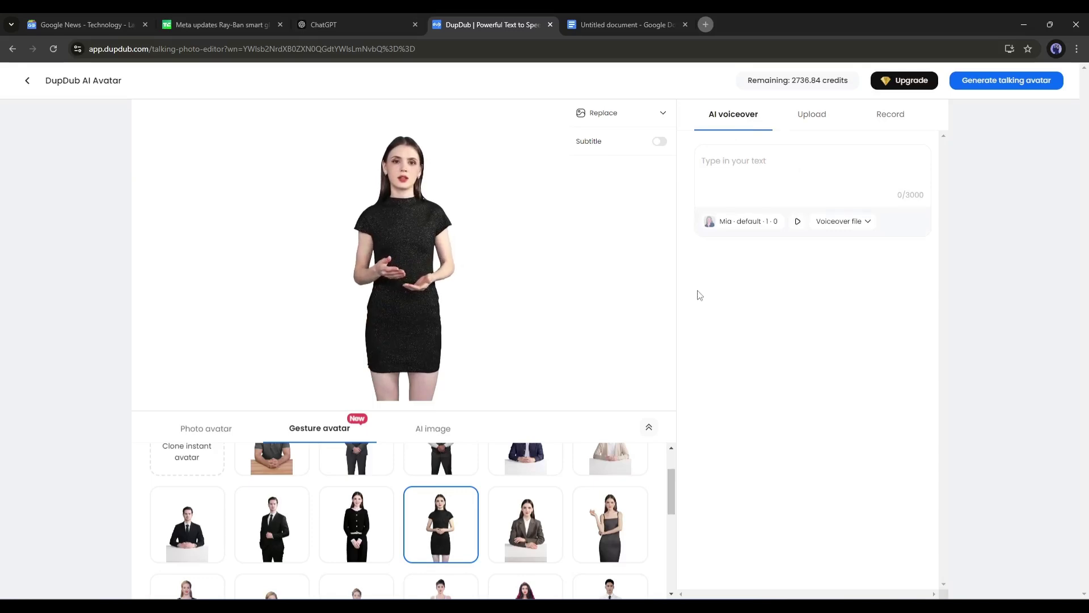
- Paste the whole Meta Ray-Ban news script from the Google Doc into the voiceover box
{"action": "key", "text": "ctrl+Tab"}
{"action": "key", "text": "ctrl+a"}
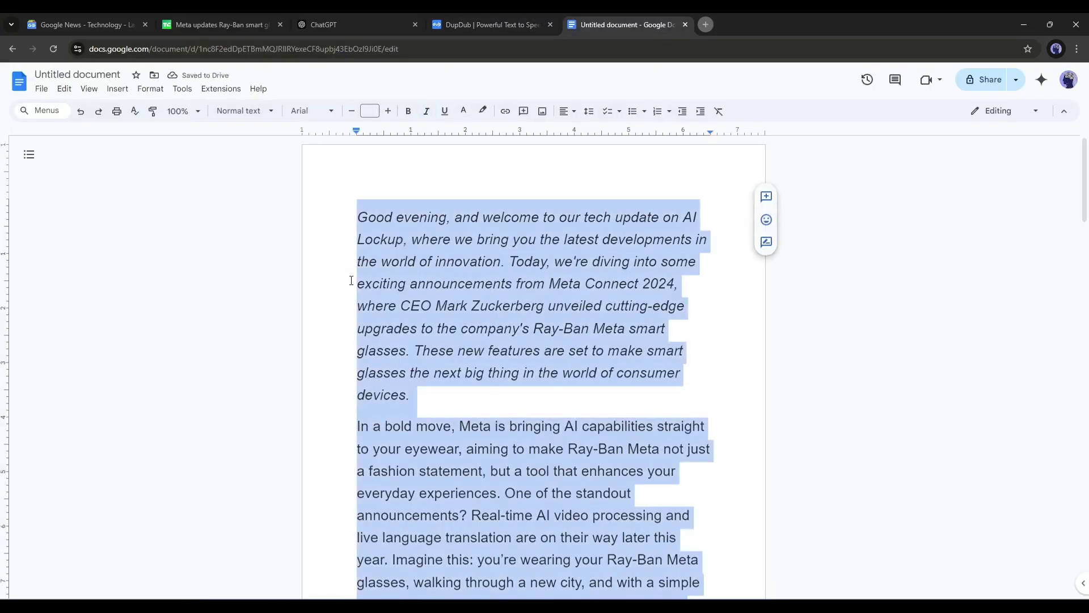
{"action": "left_click", "coordinate": [509, 17]}
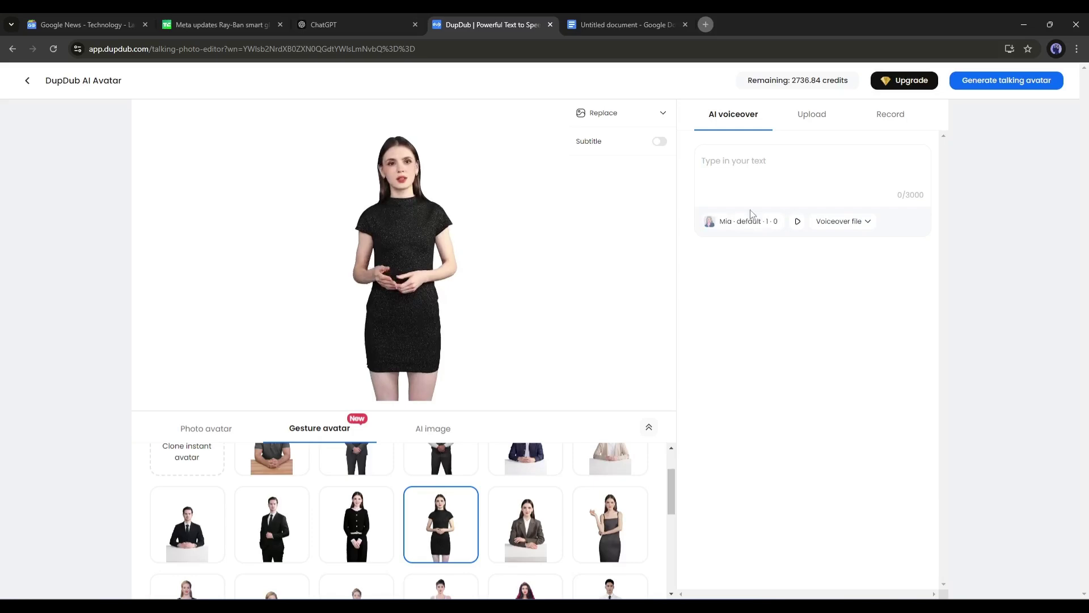
{"action": "key", "text": "ctrl+v"}
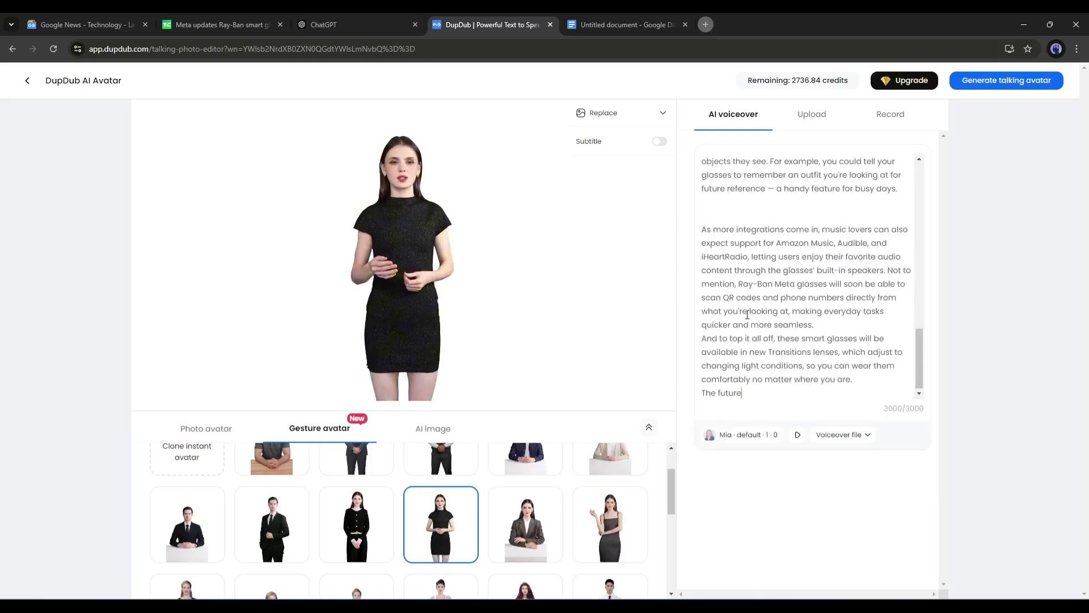
{"action": "scroll", "coordinate": [747, 314], "scroll_direction": "up", "scroll_amount": 5}
{"action": "scroll", "coordinate": [737, 318], "scroll_direction": "up", "scroll_amount": 5}
{"action": "scroll", "coordinate": [726, 323], "scroll_direction": "up", "scroll_amount": 5}
{"action": "scroll", "coordinate": [716, 326], "scroll_direction": "up", "scroll_amount": 5}
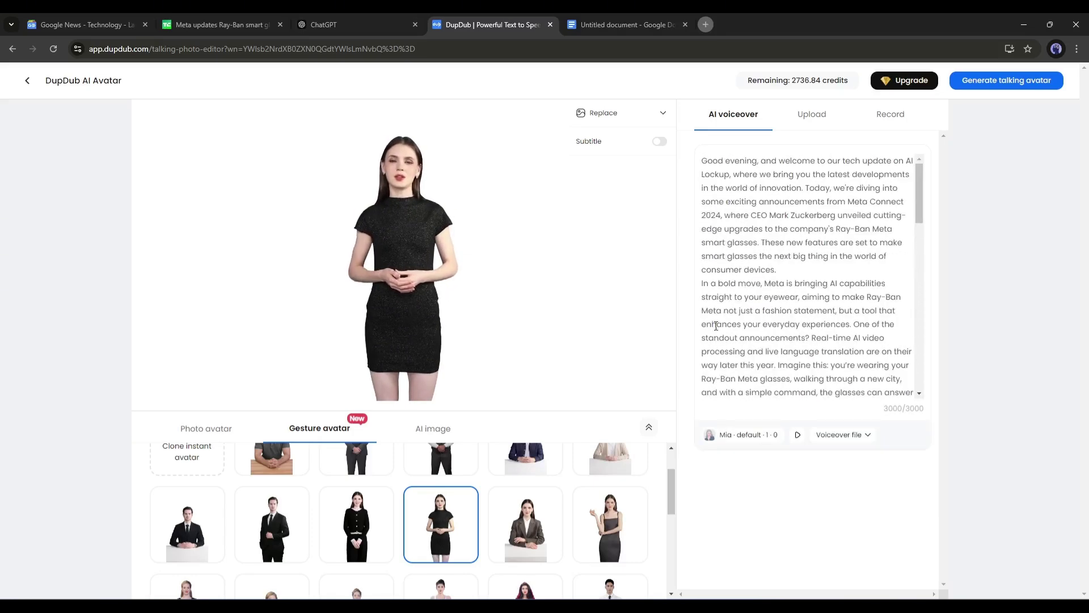
- Open the narration voice picker and scroll through the voice list
{"action": "left_click", "coordinate": [740, 435]}
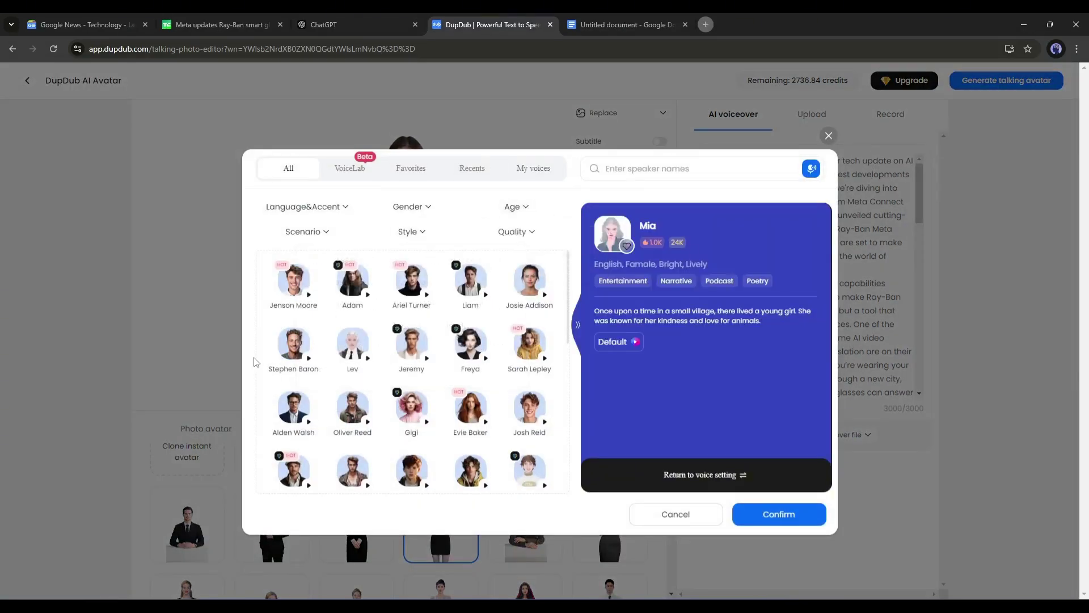
{"action": "scroll", "coordinate": [471, 385], "scroll_direction": "down", "scroll_amount": 5}
{"action": "scroll", "coordinate": [453, 380], "scroll_direction": "up", "scroll_amount": 2}
{"action": "scroll", "coordinate": [439, 374], "scroll_direction": "up", "scroll_amount": 2}
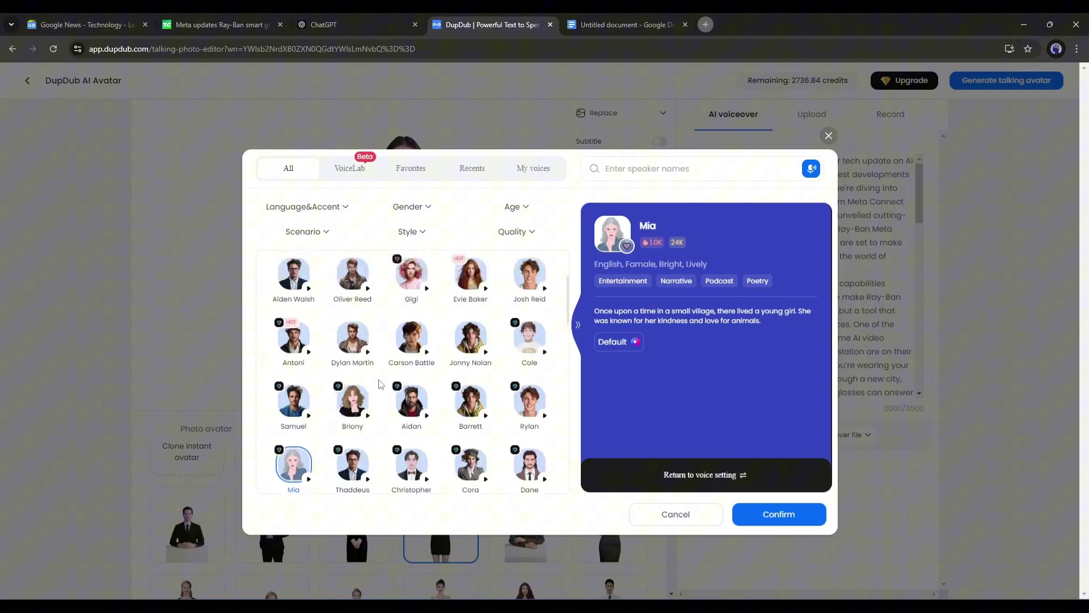
{"action": "scroll", "coordinate": [423, 366], "scroll_direction": "up", "scroll_amount": 2}
{"action": "scroll", "coordinate": [423, 366], "scroll_direction": "down", "scroll_amount": 5}
{"action": "scroll", "coordinate": [414, 352], "scroll_direction": "down", "scroll_amount": 5}
{"action": "scroll", "coordinate": [397, 318], "scroll_direction": "down", "scroll_amount": 3}
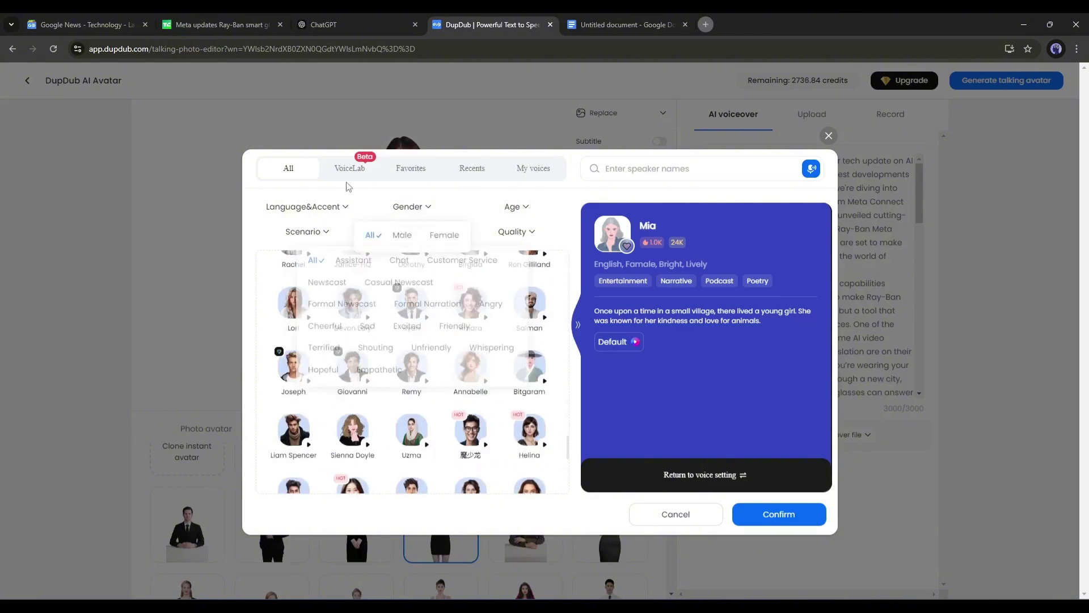
- Look through the VoiceLab and My voices lists, cancelling the add-custom-voice form
{"action": "left_click", "coordinate": [362, 178]}
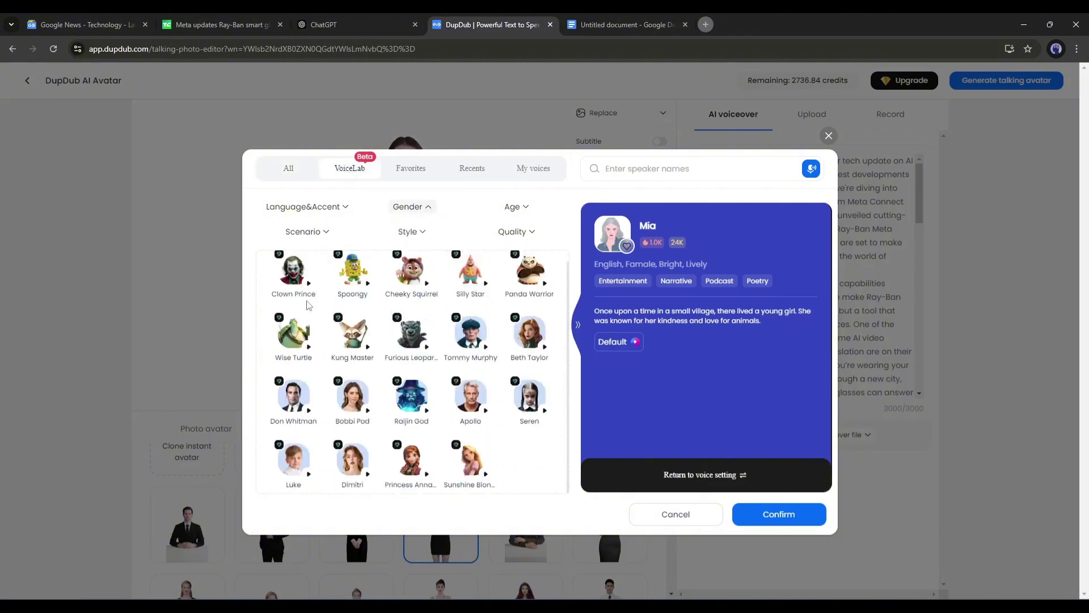
{"action": "scroll", "coordinate": [459, 279], "scroll_direction": "up", "scroll_amount": 1}
{"action": "left_click", "coordinate": [516, 181]}
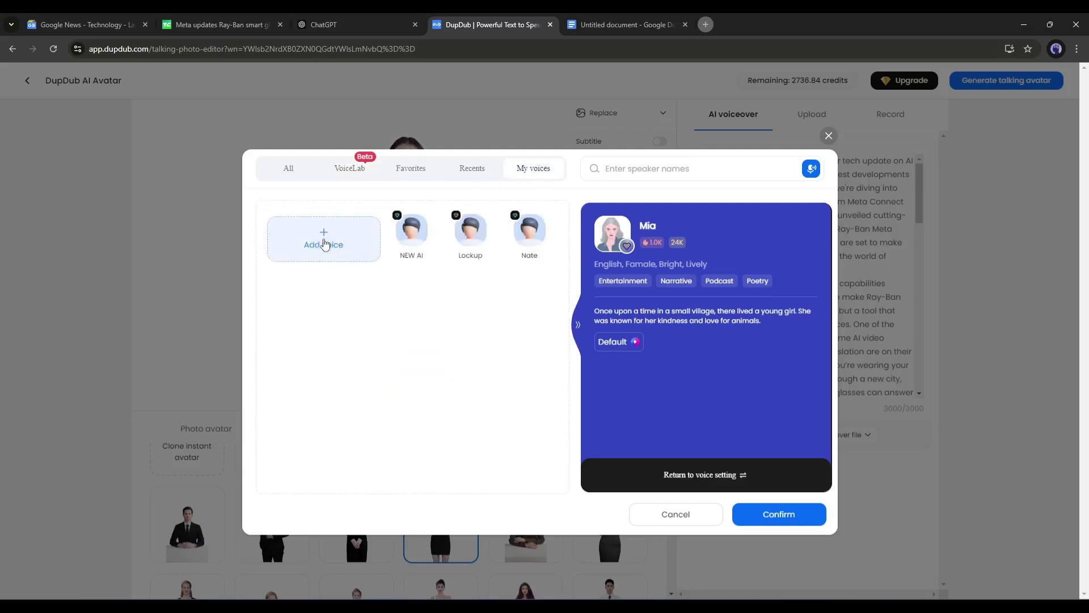
{"action": "left_click", "coordinate": [335, 243]}
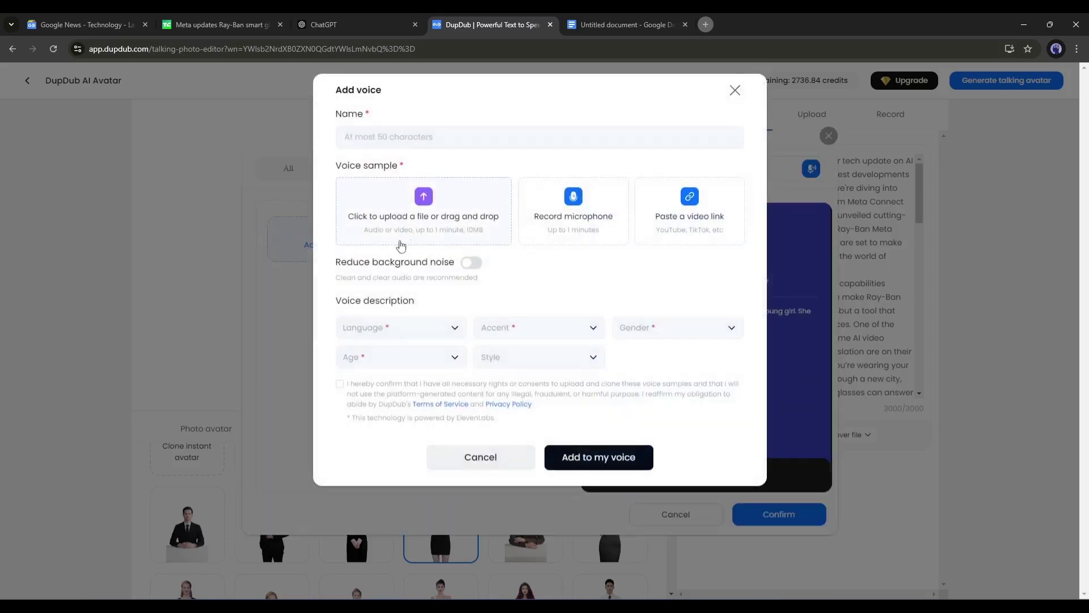
{"action": "left_click", "coordinate": [492, 456]}
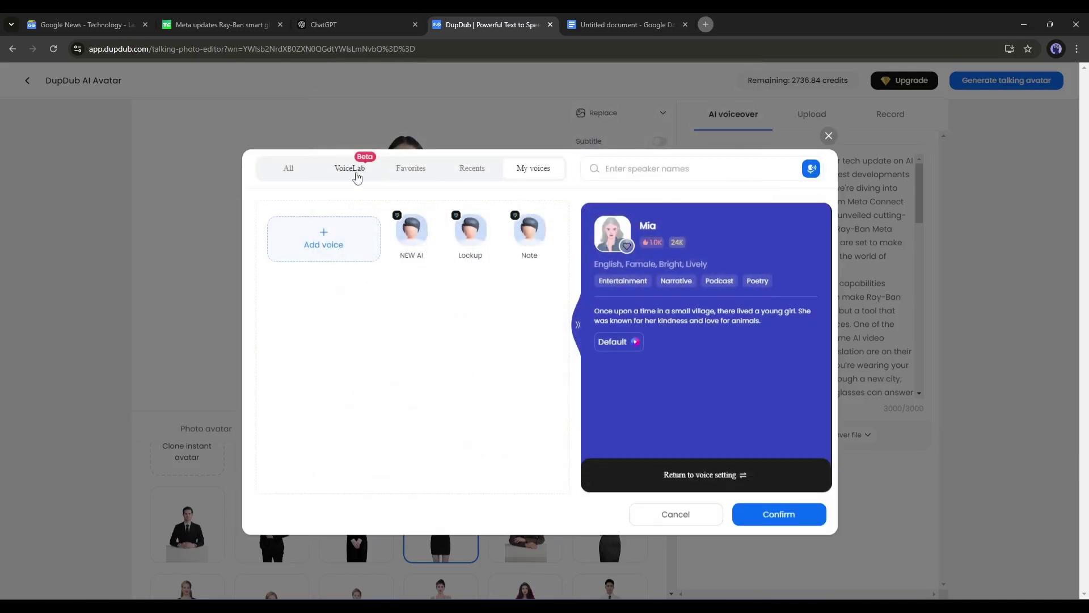
- Return to All voices and open the language and accent filter
{"action": "left_click", "coordinate": [287, 170]}
{"action": "left_click", "coordinate": [304, 206]}
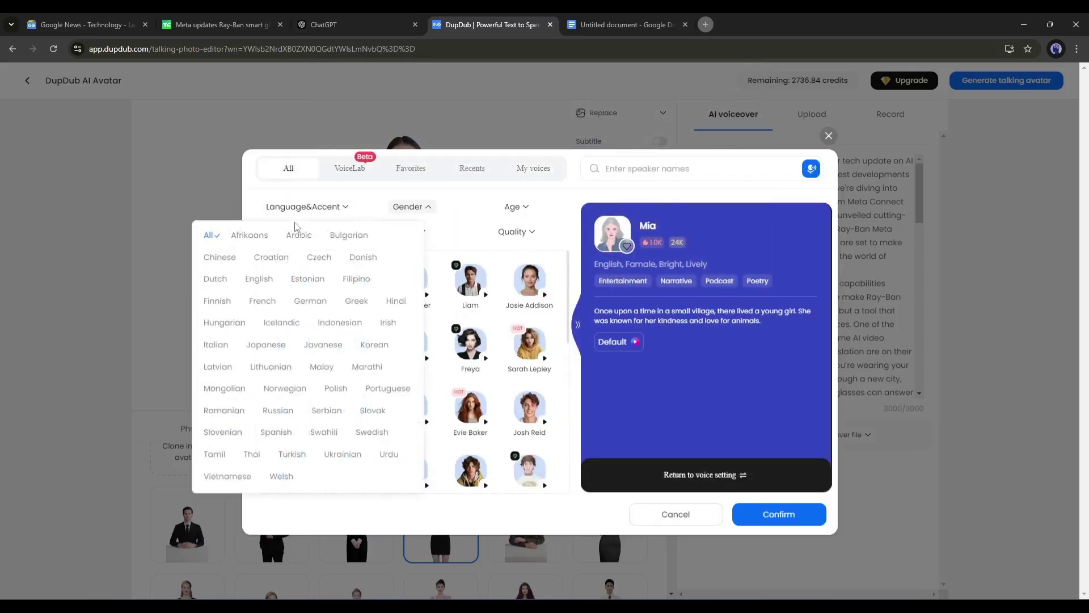
{"action": "left_click", "coordinate": [316, 222]}
{"action": "left_click", "coordinate": [317, 216]}
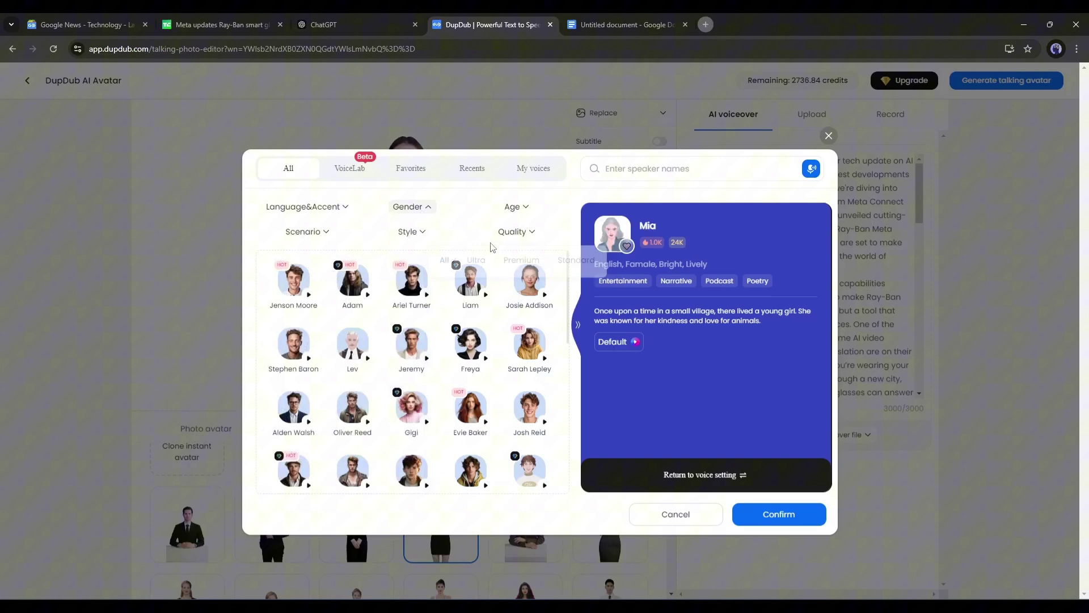
{"action": "mouse_move", "coordinate": [513, 232]}
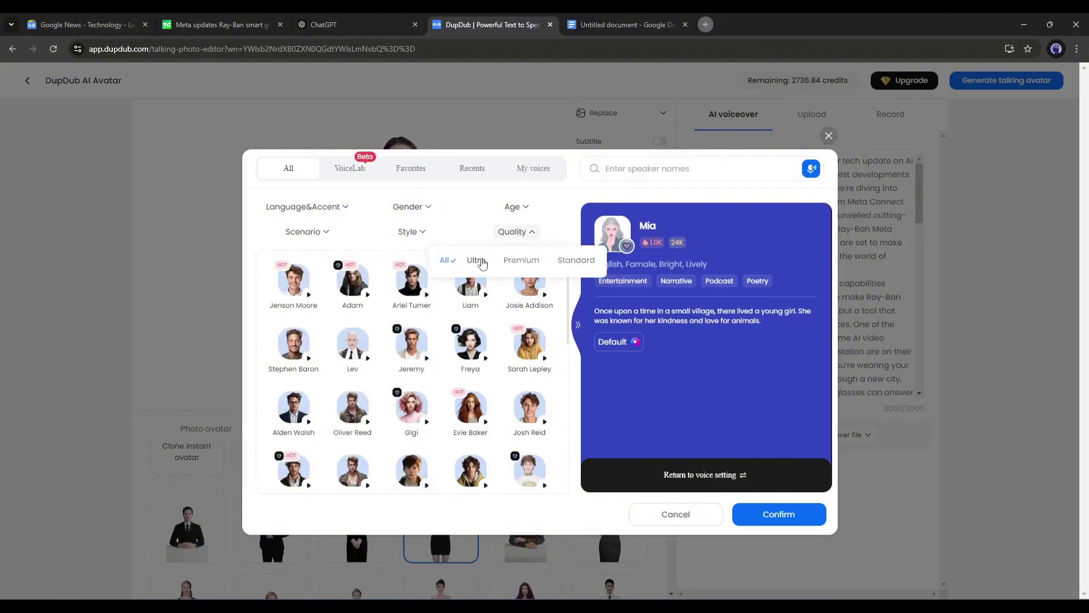
- Filter to Ultra-quality female voices, preview Adam, Lyra and Dimitri, and confirm Matilda
{"action": "left_click", "coordinate": [476, 260]}
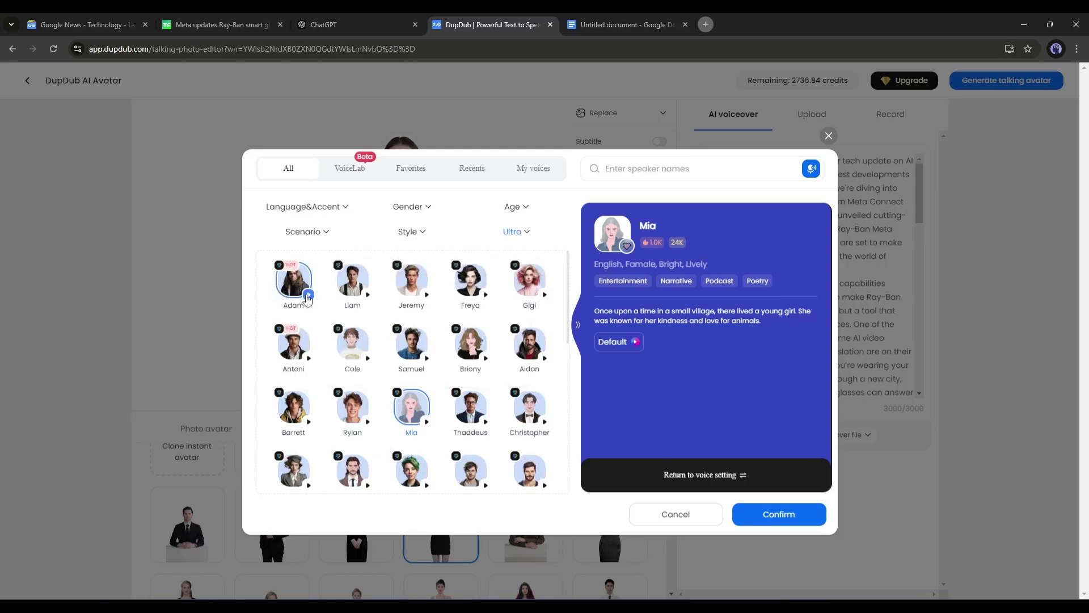
{"action": "left_click", "coordinate": [307, 296]}
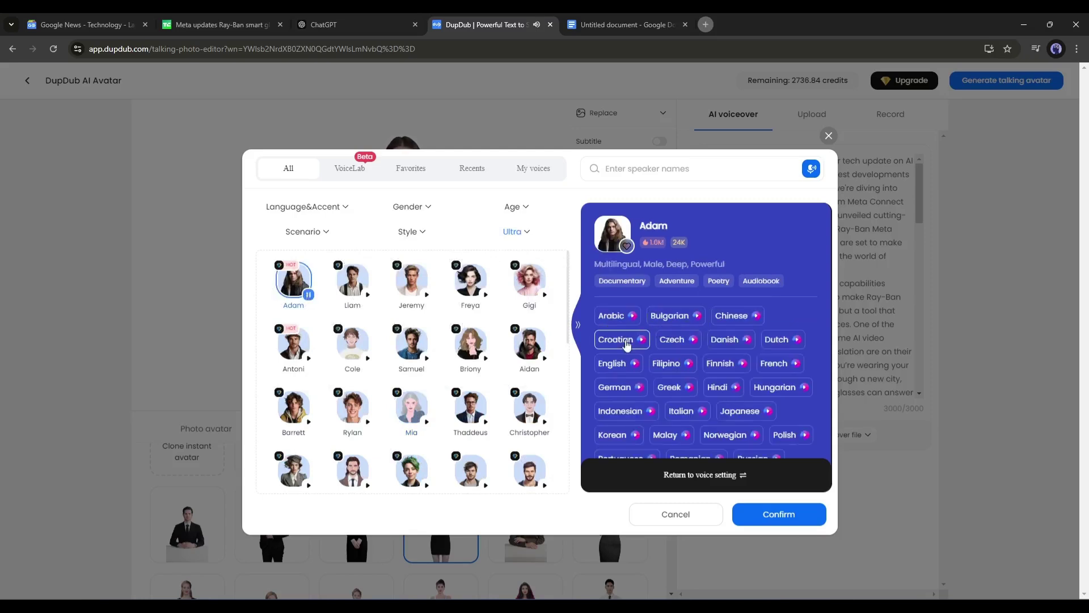
{"action": "left_click", "coordinate": [426, 484]}
{"action": "scroll", "coordinate": [469, 340], "scroll_direction": "down", "scroll_amount": 3}
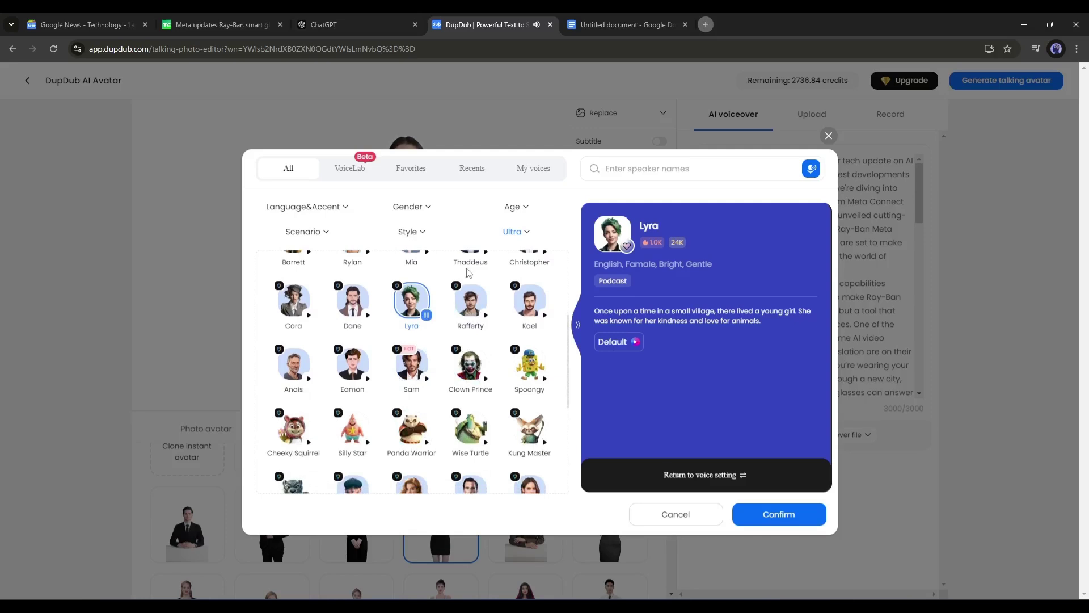
{"action": "left_click", "coordinate": [444, 234]}
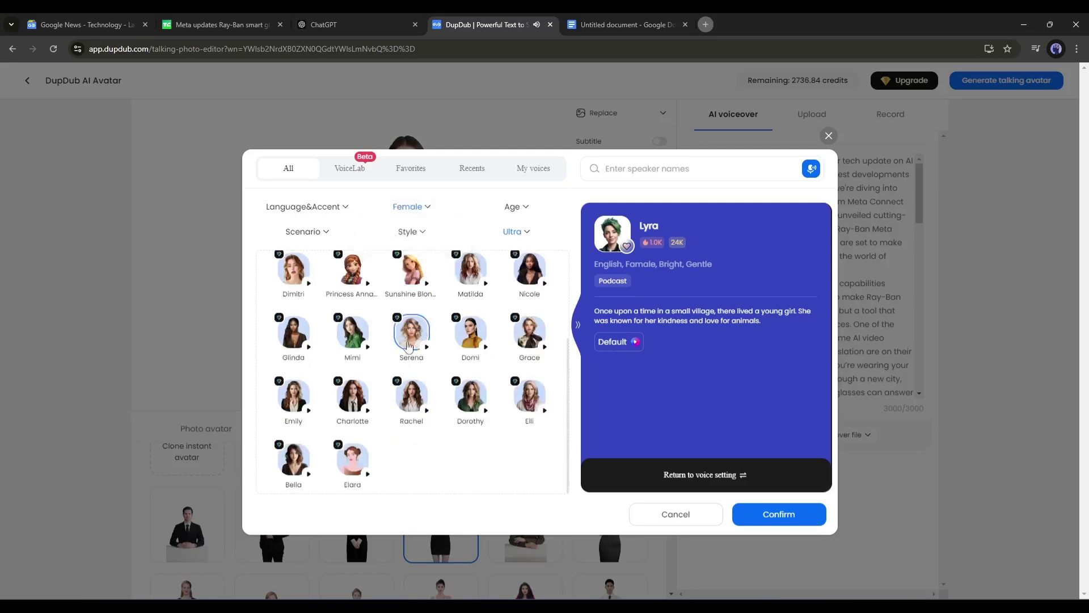
{"action": "scroll", "coordinate": [341, 348], "scroll_direction": "up", "scroll_amount": 2}
{"action": "left_click", "coordinate": [293, 381]}
{"action": "left_click", "coordinate": [470, 381]}
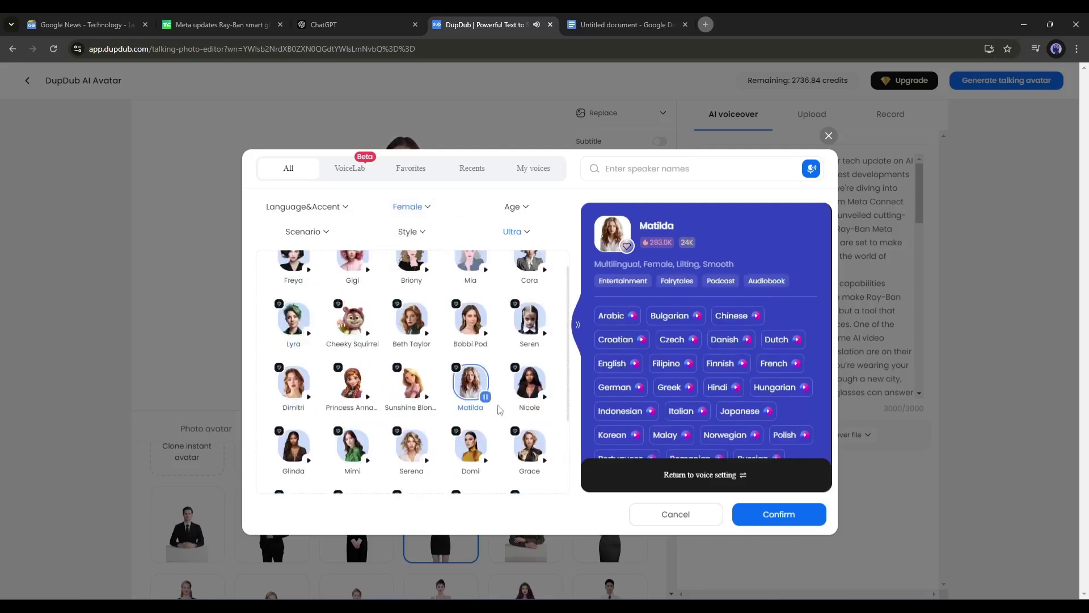
{"action": "left_click", "coordinate": [747, 513]}
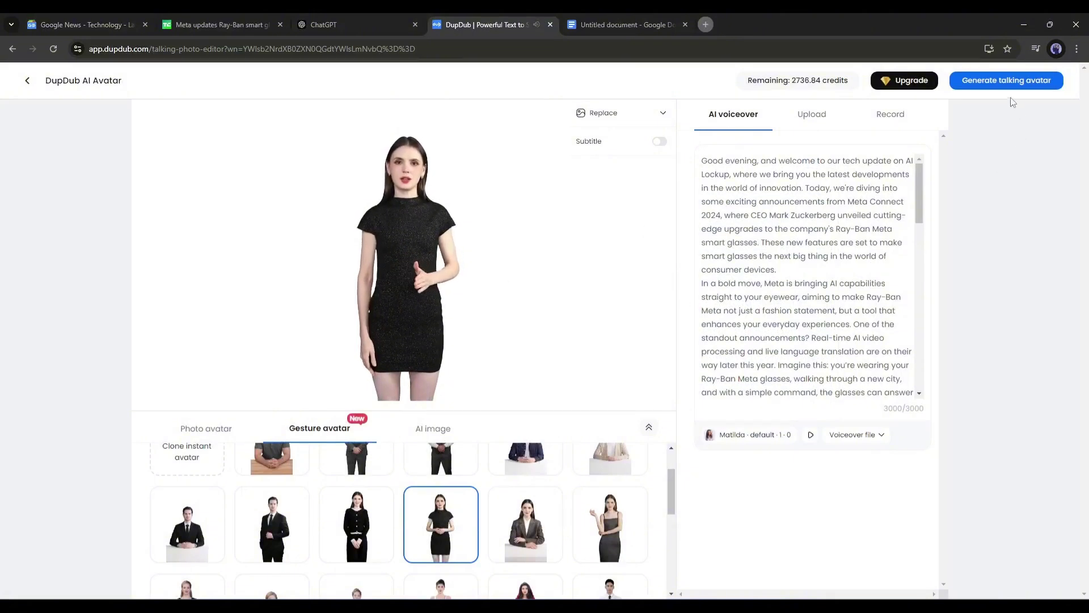
- Generate the black-dress presenter's talking avatar and preview it in My avatars
{"action": "left_click", "coordinate": [1006, 82]}
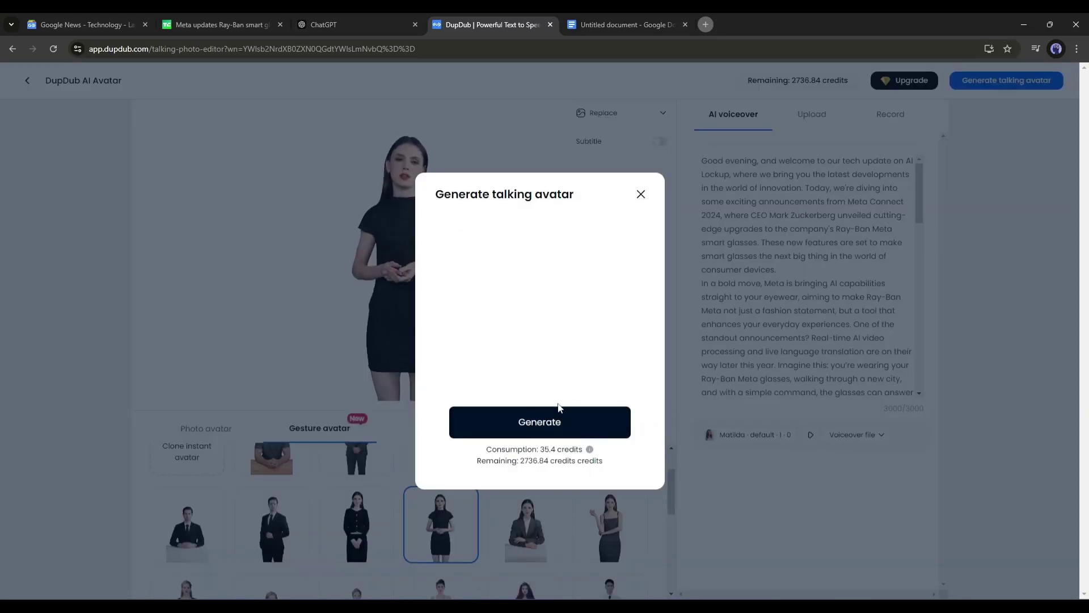
{"action": "left_click", "coordinate": [555, 419]}
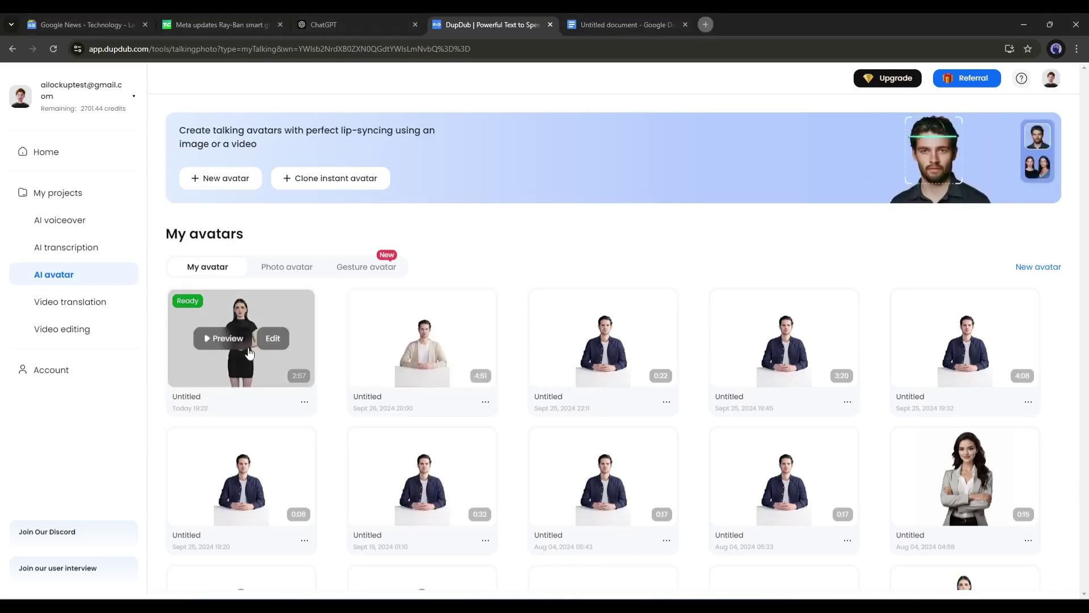
{"action": "left_click", "coordinate": [240, 339]}
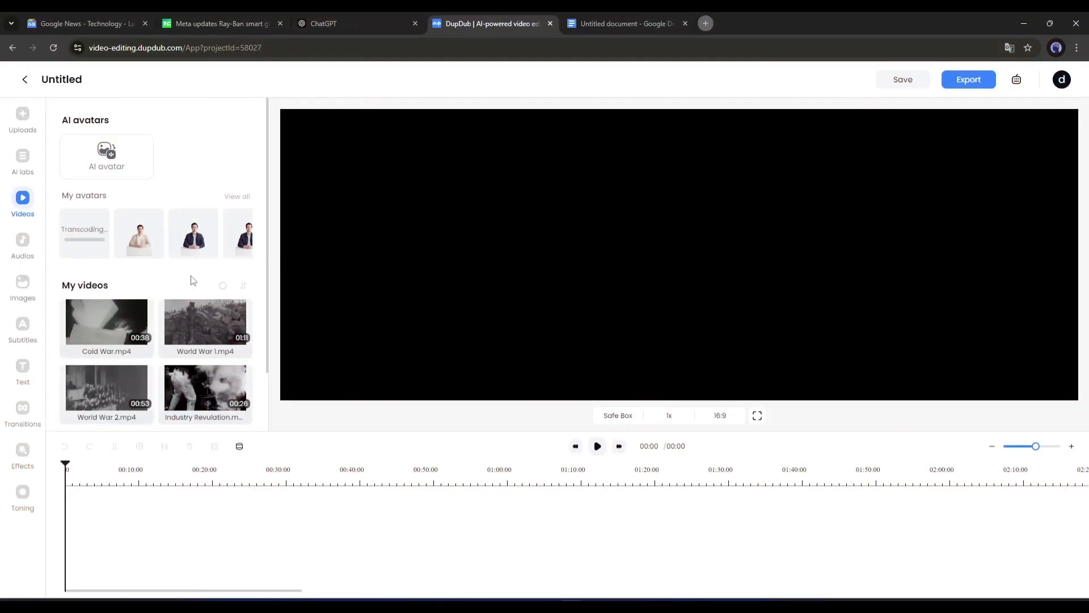
- Add the presenter avatar to the timeline and key out her white backdrop with the Master Keyer pen
{"action": "left_click", "coordinate": [99, 117]}
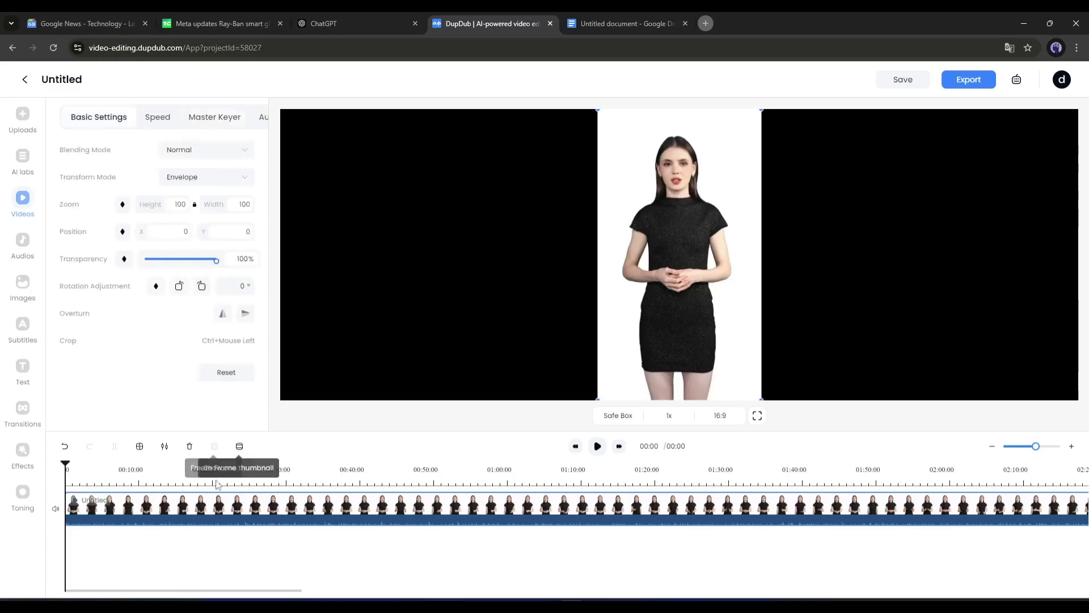
{"action": "left_click", "coordinate": [214, 117]}
{"action": "left_click", "coordinate": [247, 149]}
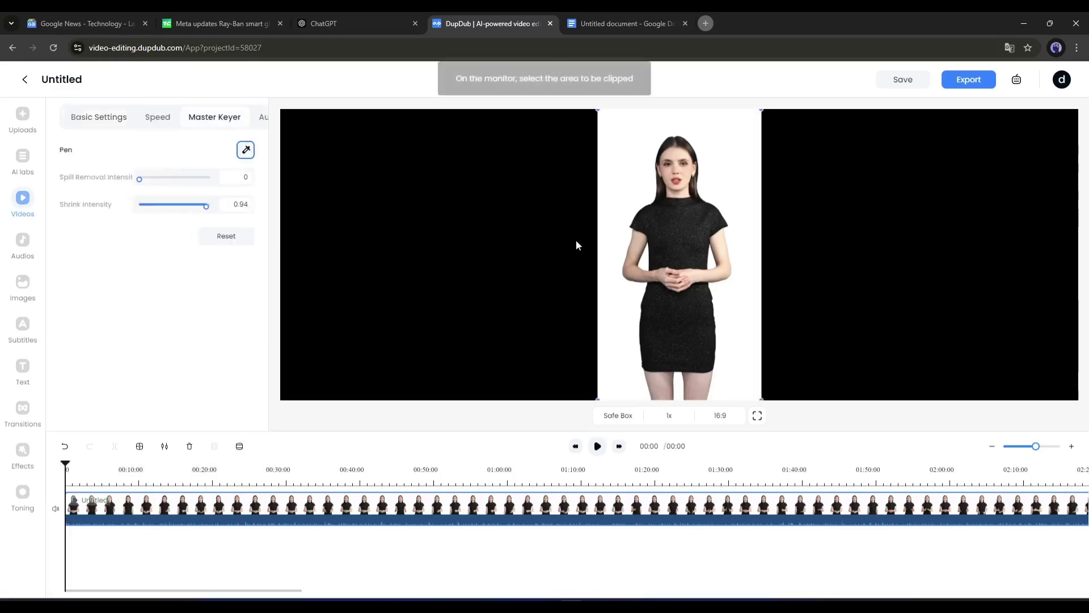
{"action": "left_click", "coordinate": [740, 166]}
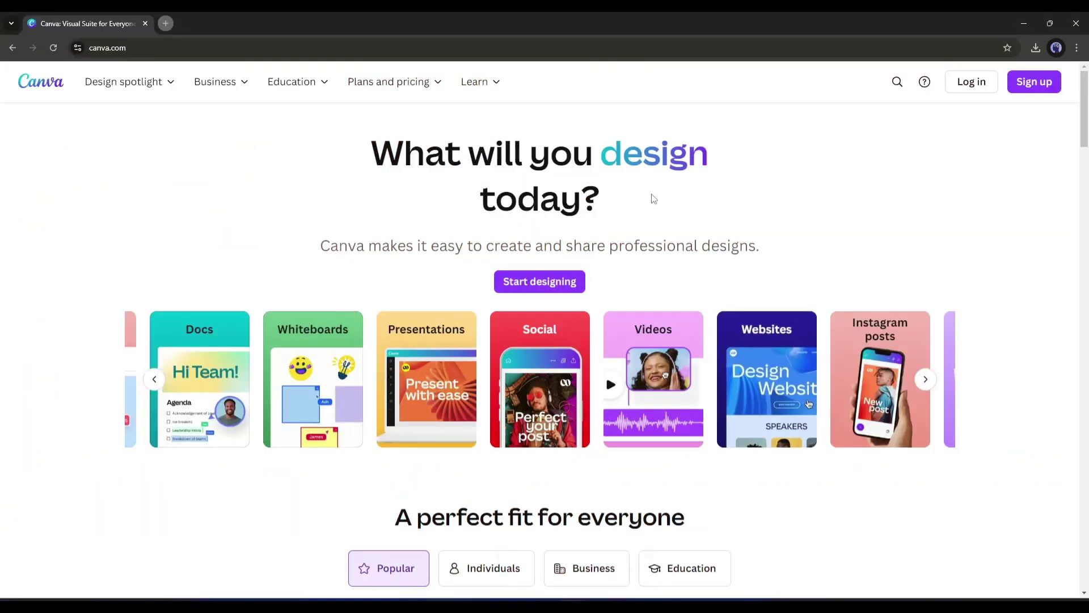
{"action": "scroll", "coordinate": [652, 199], "scroll_direction": "down", "scroll_amount": 5}
{"action": "scroll", "coordinate": [637, 204], "scroll_direction": "down", "scroll_amount": 3}
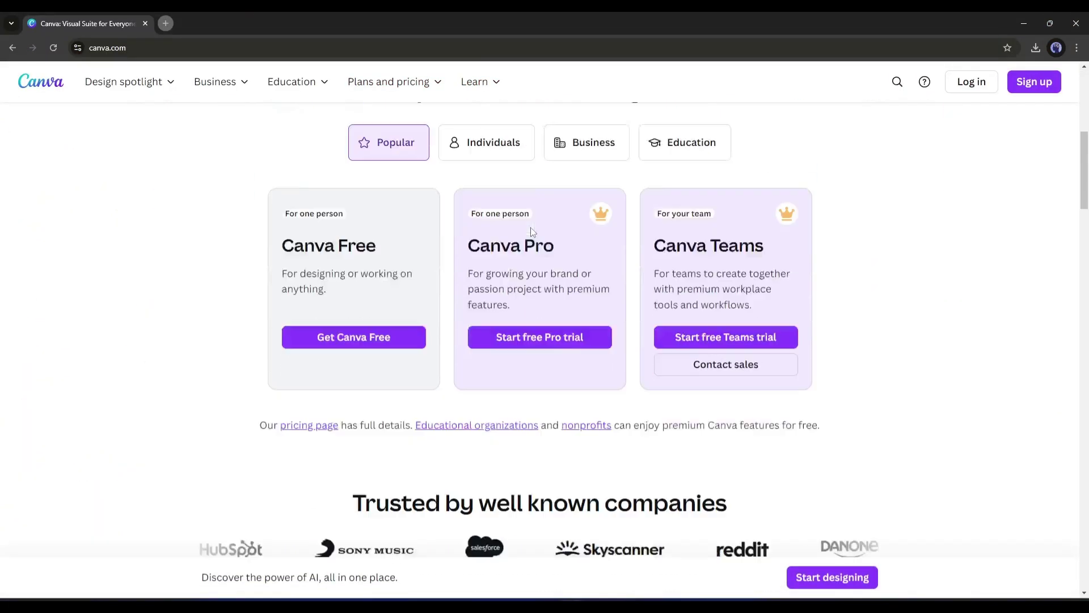
{"action": "scroll", "coordinate": [530, 227], "scroll_direction": "down", "scroll_amount": 1}
{"action": "left_click_drag", "start_coordinate": [468, 217], "coordinate": [555, 219]}
{"action": "left_click", "coordinate": [505, 274]}
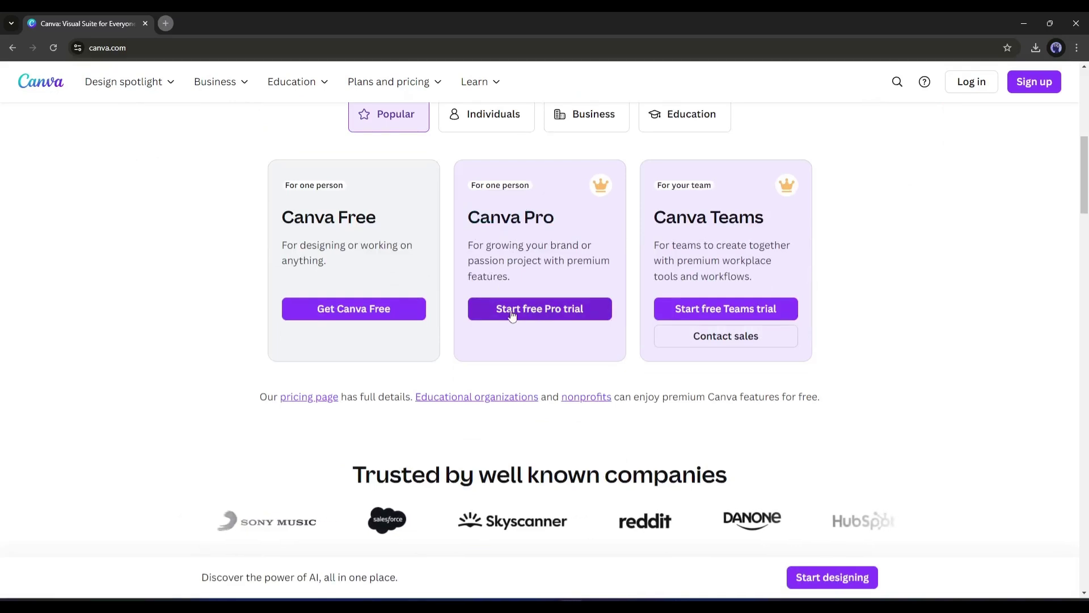
{"action": "scroll", "coordinate": [475, 185], "scroll_direction": "down", "scroll_amount": 1}
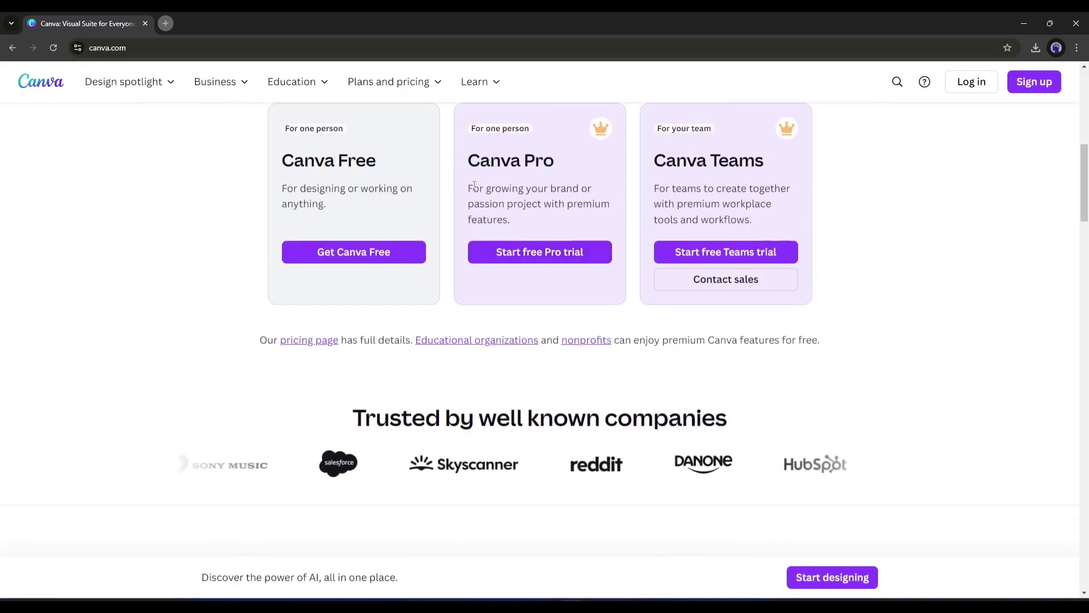
{"action": "left_click_drag", "start_coordinate": [469, 186], "coordinate": [510, 220]}
{"action": "left_click", "coordinate": [521, 219]}
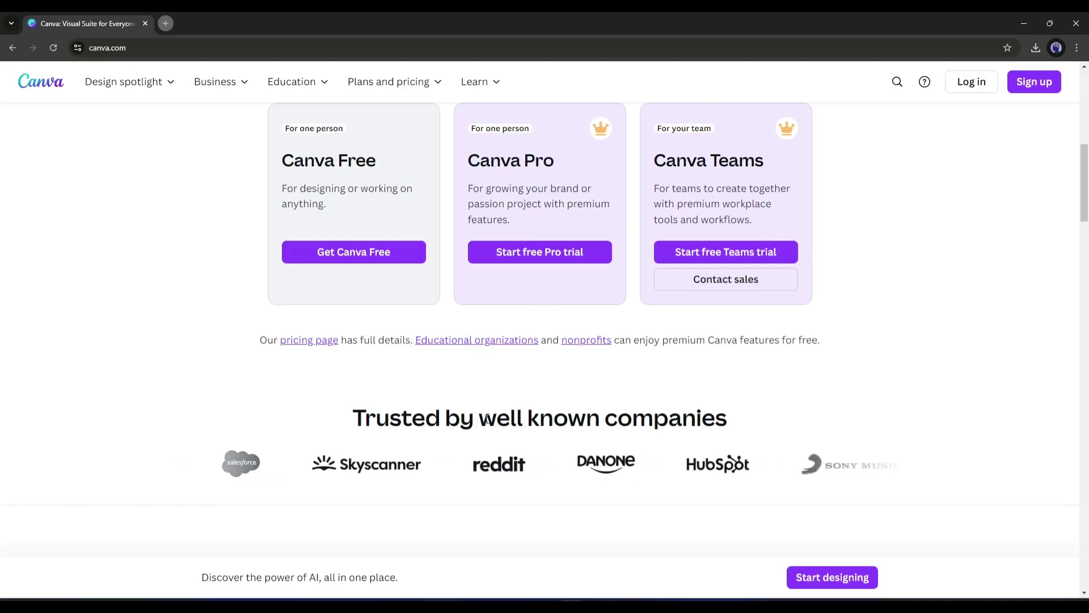
{"action": "scroll", "coordinate": [487, 419], "scroll_direction": "down", "scroll_amount": 1}
{"action": "scroll", "coordinate": [487, 417], "scroll_direction": "down", "scroll_amount": 3}
{"action": "scroll", "coordinate": [488, 416], "scroll_direction": "down", "scroll_amount": 4}
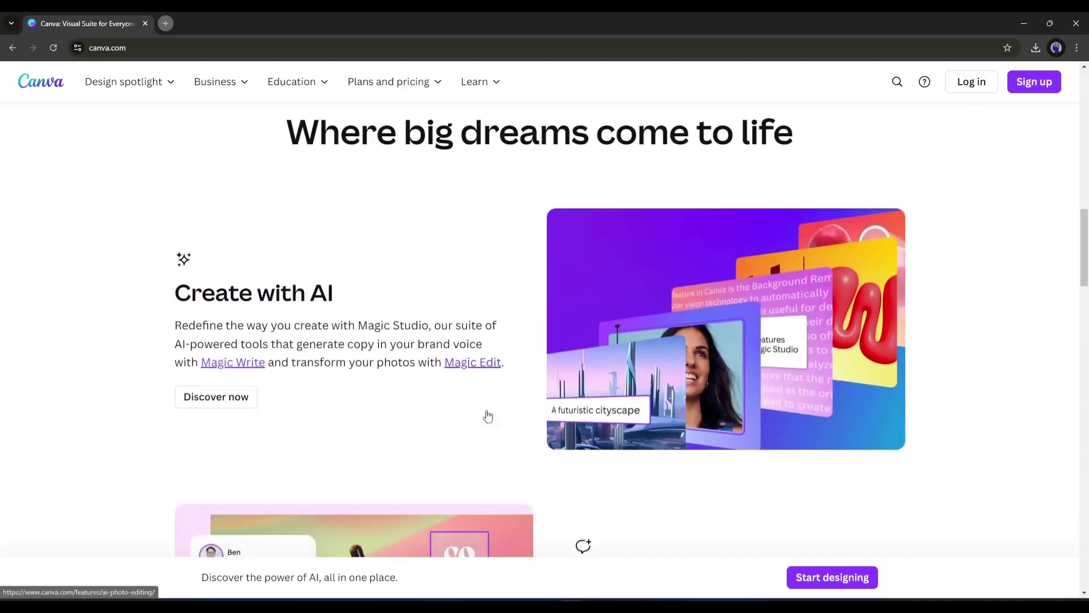
{"action": "scroll", "coordinate": [488, 415], "scroll_direction": "down", "scroll_amount": 3}
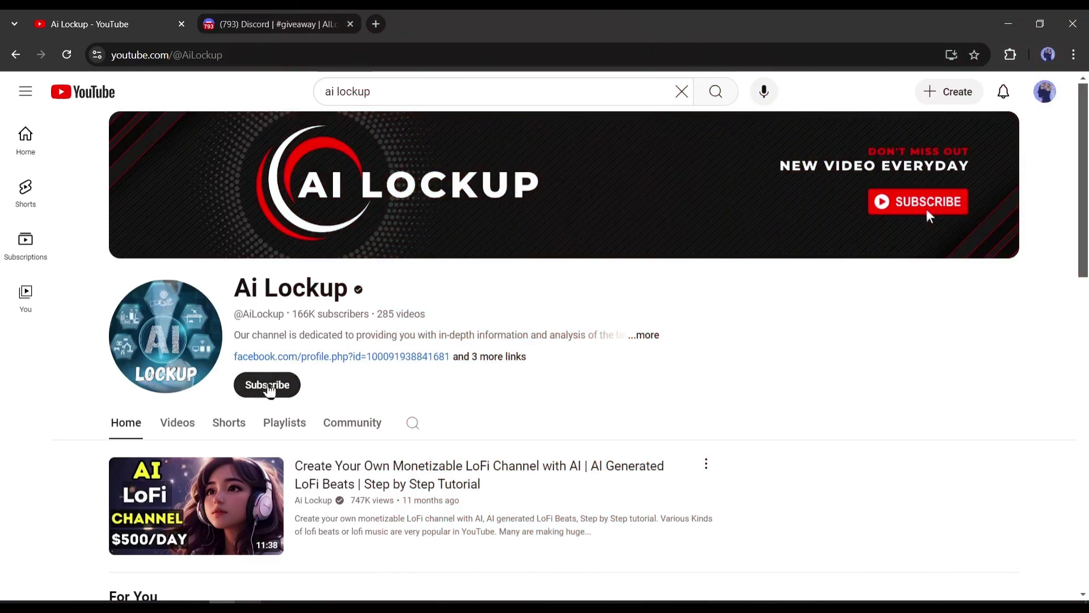
{"action": "left_click", "coordinate": [275, 387]}
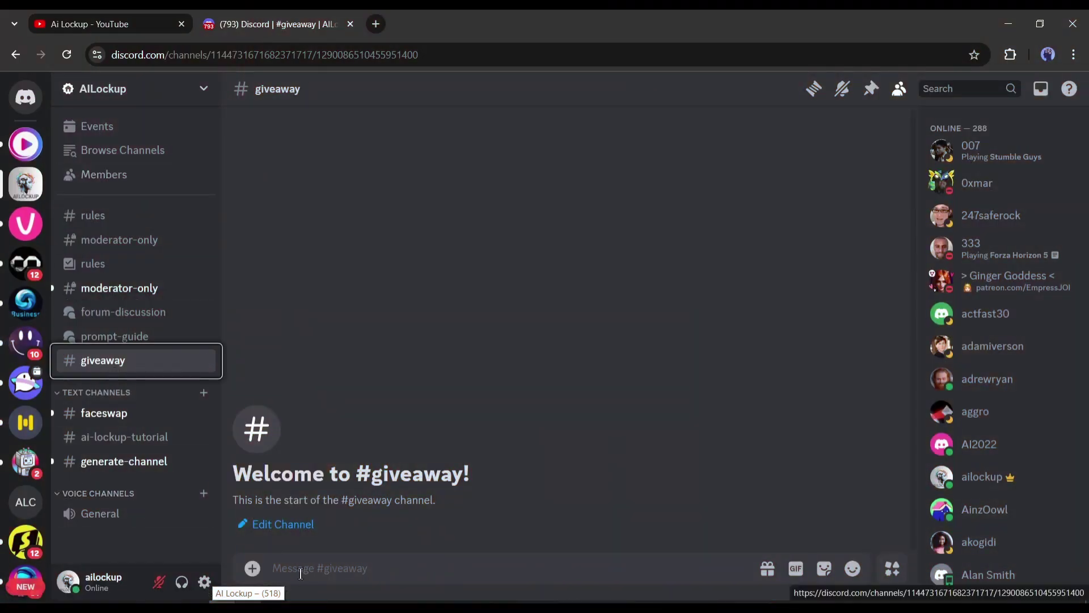
- Paste the screenshot image into #giveaway and send it
{"action": "key", "text": "ctrl+v"}
{"action": "key", "text": "Return"}
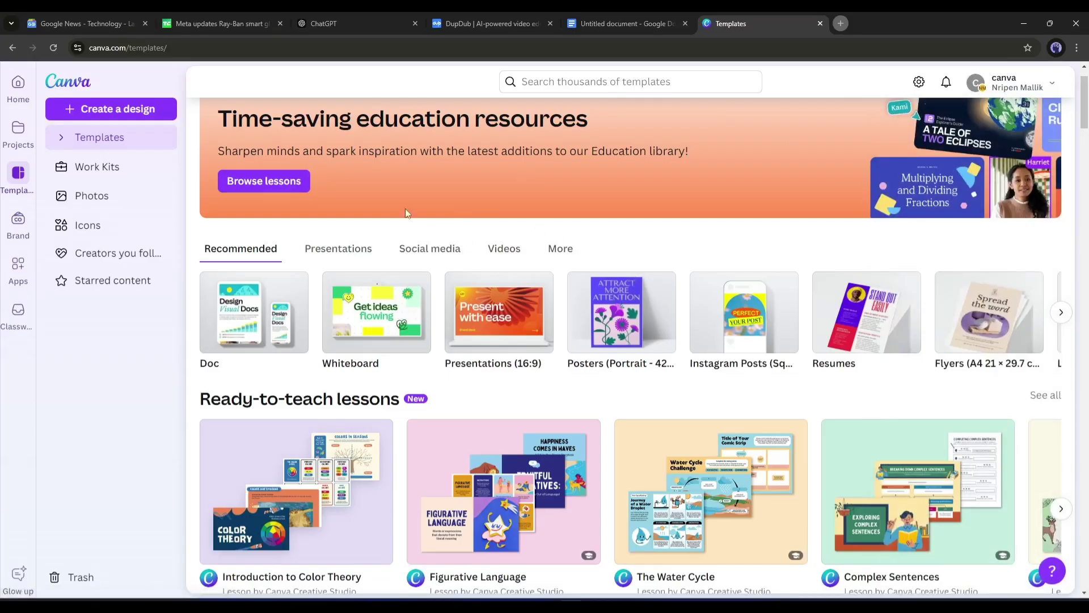
- Create a new video design and search Elements videos for 'news Background'
{"action": "left_click", "coordinate": [120, 110]}
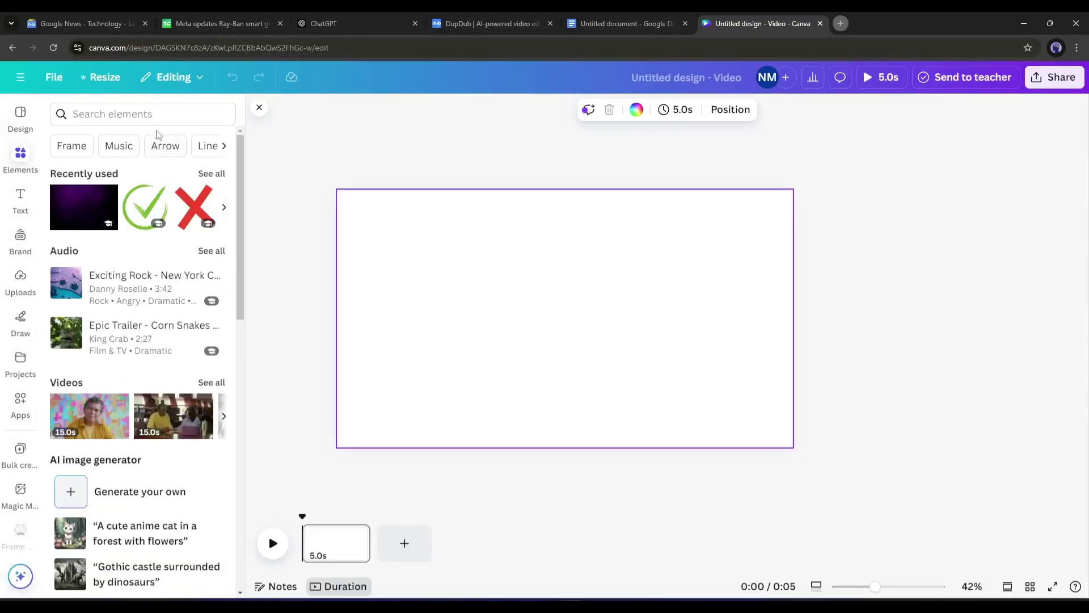
{"action": "left_click", "coordinate": [117, 119]}
{"action": "type", "text": "new"}
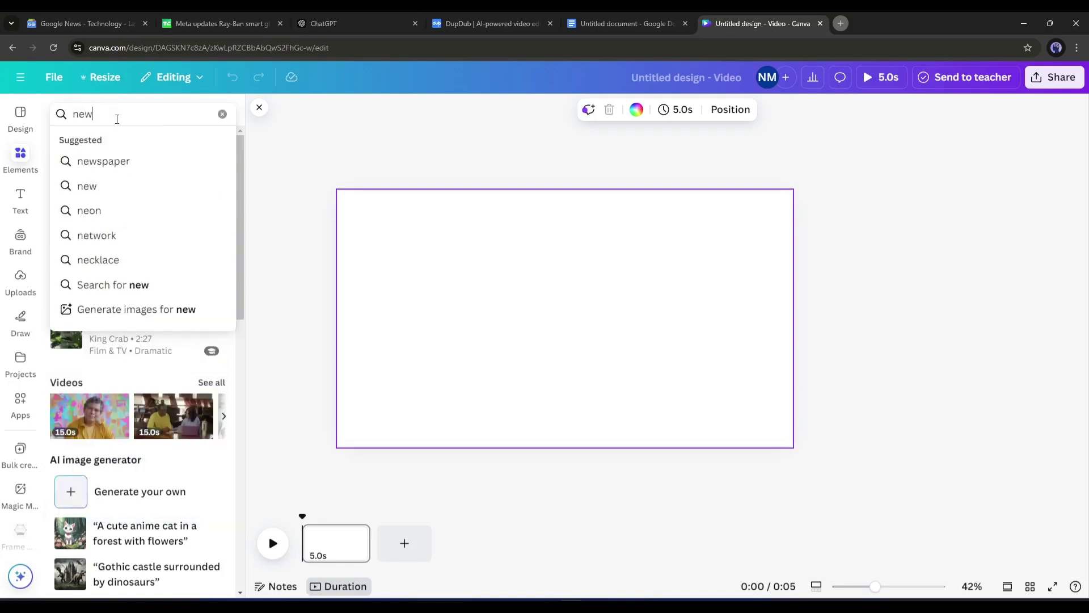
{"action": "type", "text": "s Background"}
{"action": "key", "text": "Return"}
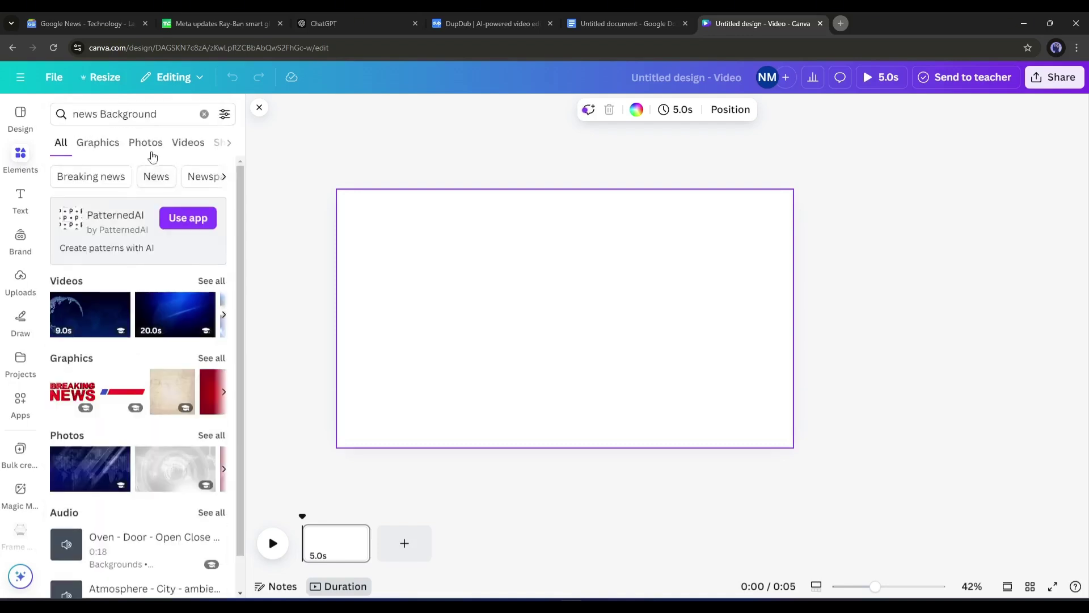
{"action": "left_click", "coordinate": [188, 142]}
- Add the red breaking-news studio clip and set it as the page background
{"action": "scroll", "coordinate": [93, 329], "scroll_direction": "down", "scroll_amount": 5}
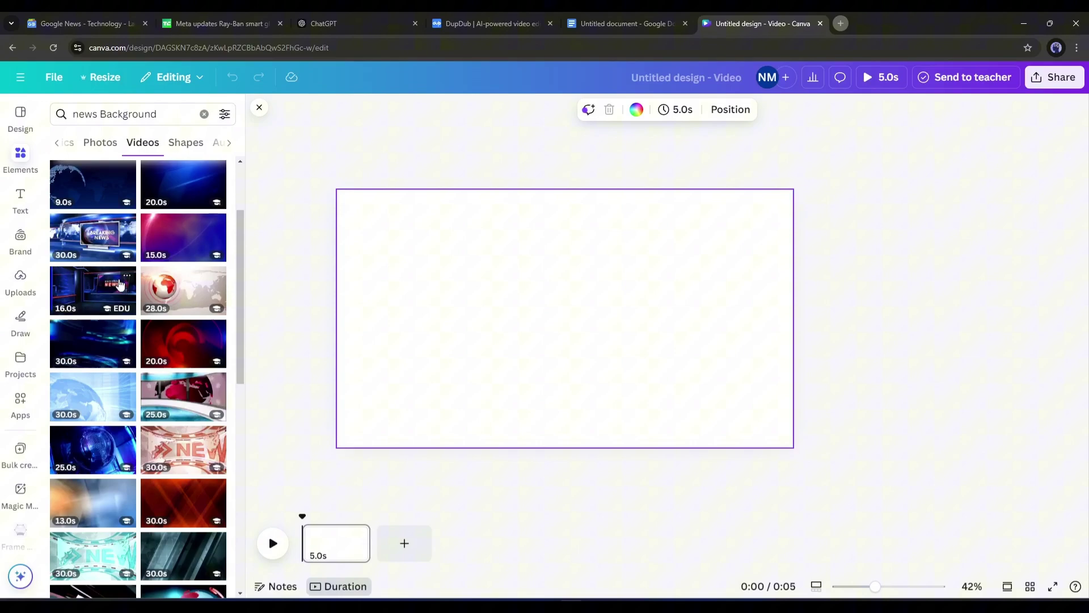
{"action": "scroll", "coordinate": [93, 329], "scroll_direction": "down", "scroll_amount": 5}
{"action": "scroll", "coordinate": [93, 324], "scroll_direction": "down", "scroll_amount": 5}
{"action": "scroll", "coordinate": [95, 318], "scroll_direction": "down", "scroll_amount": 5}
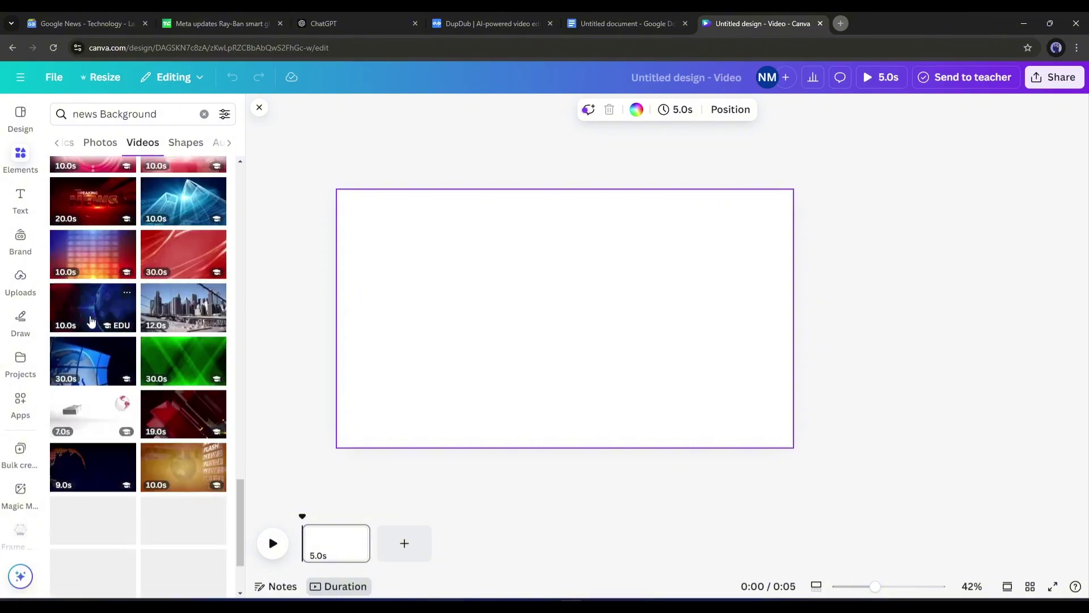
{"action": "scroll", "coordinate": [97, 310], "scroll_direction": "down", "scroll_amount": 3}
{"action": "left_click", "coordinate": [93, 266]}
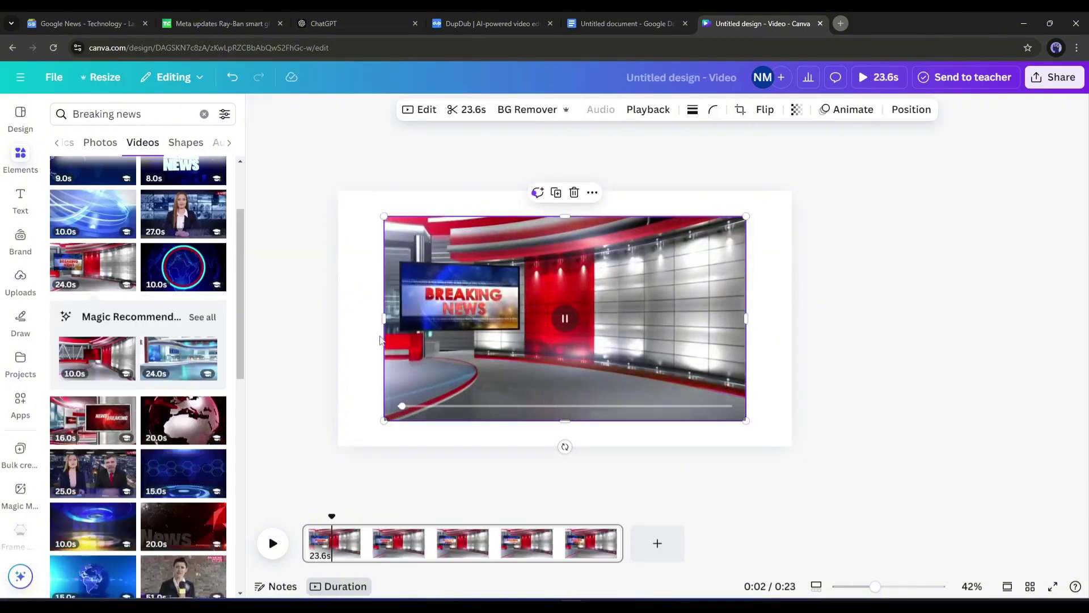
{"action": "left_click_drag", "start_coordinate": [492, 334], "coordinate": [447, 308]}
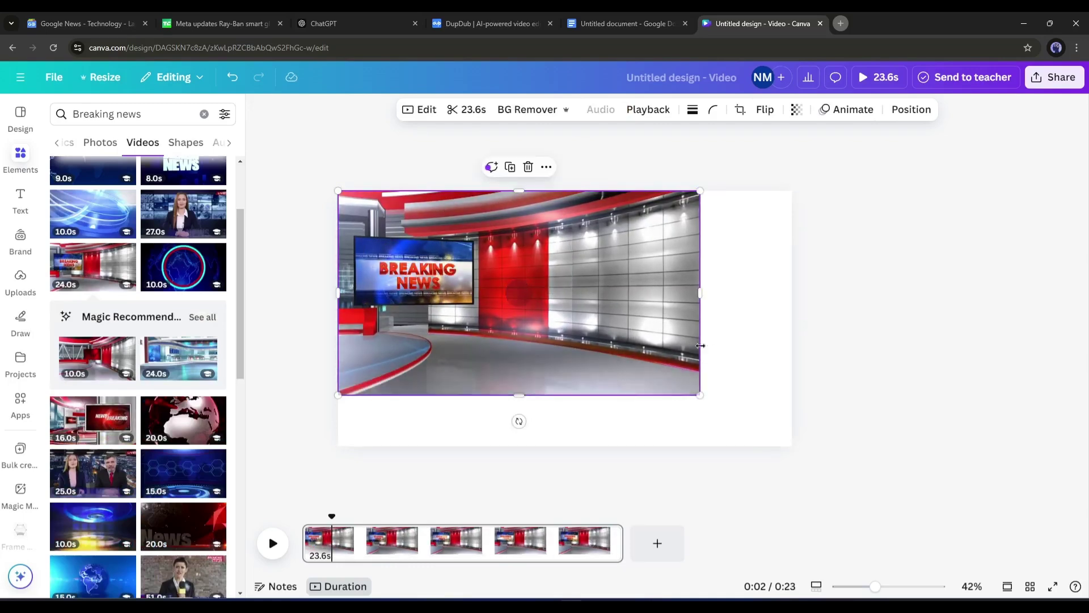
{"action": "left_click", "coordinate": [545, 166]}
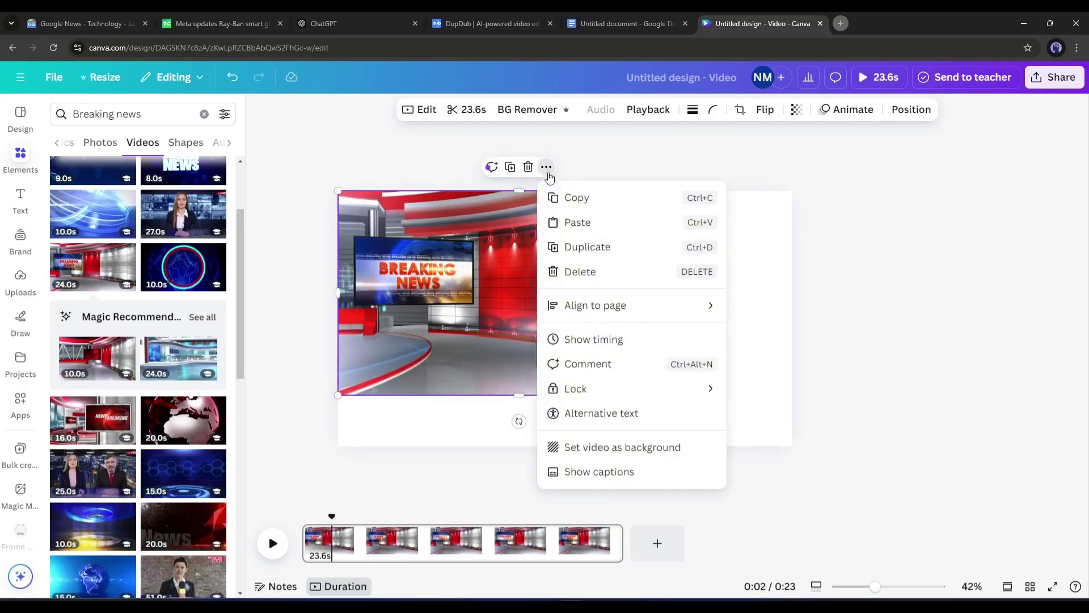
{"action": "left_click", "coordinate": [616, 448]}
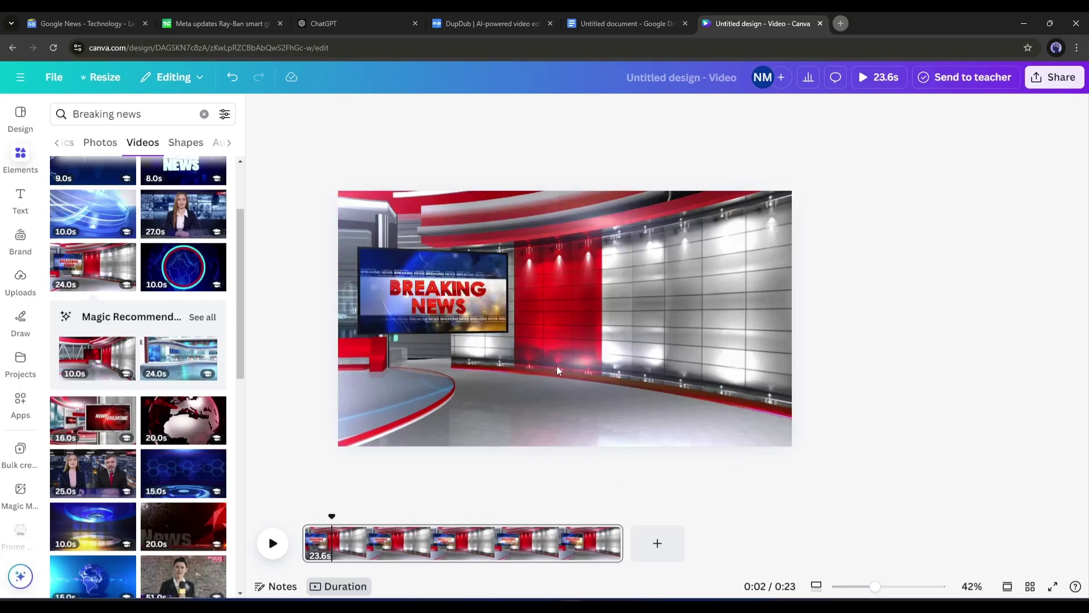
- Add a landscape frame from the 'vector shapes' results and size it over the studio's left screen
{"action": "left_click", "coordinate": [204, 114]}
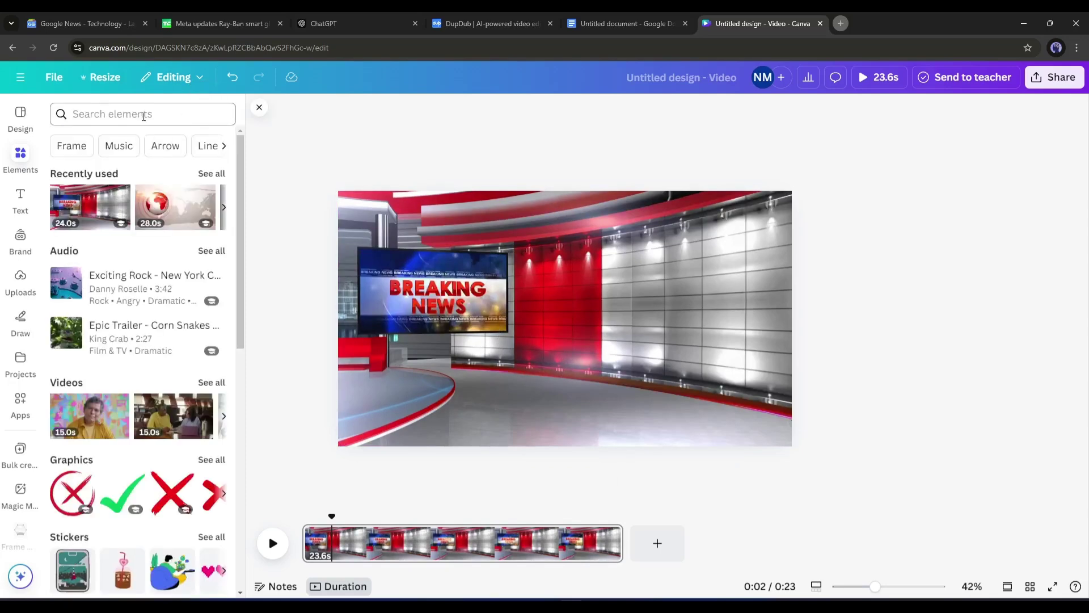
{"action": "left_click", "coordinate": [119, 108]}
{"action": "type", "text": "vector shapes"}
{"action": "key", "text": "Return"}
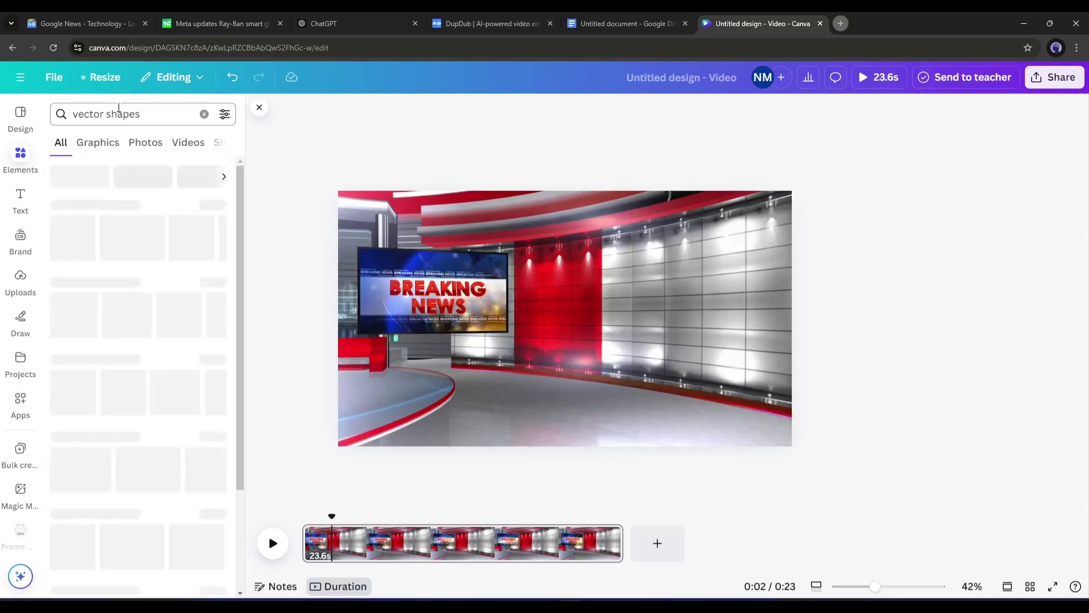
{"action": "left_click", "coordinate": [211, 282]}
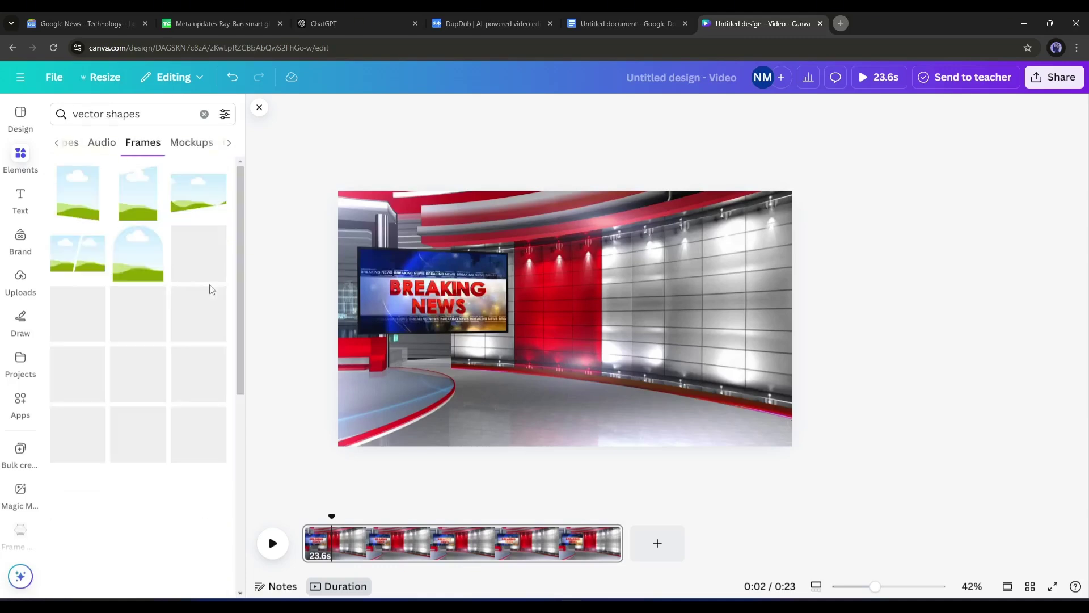
{"action": "left_click", "coordinate": [221, 216]}
{"action": "mouse_move", "coordinate": [658, 350]}
{"action": "left_mouse_down"}
{"action": "mouse_move", "coordinate": [524, 341]}
{"action": "mouse_move", "coordinate": [565, 397]}
{"action": "left_mouse_up"}
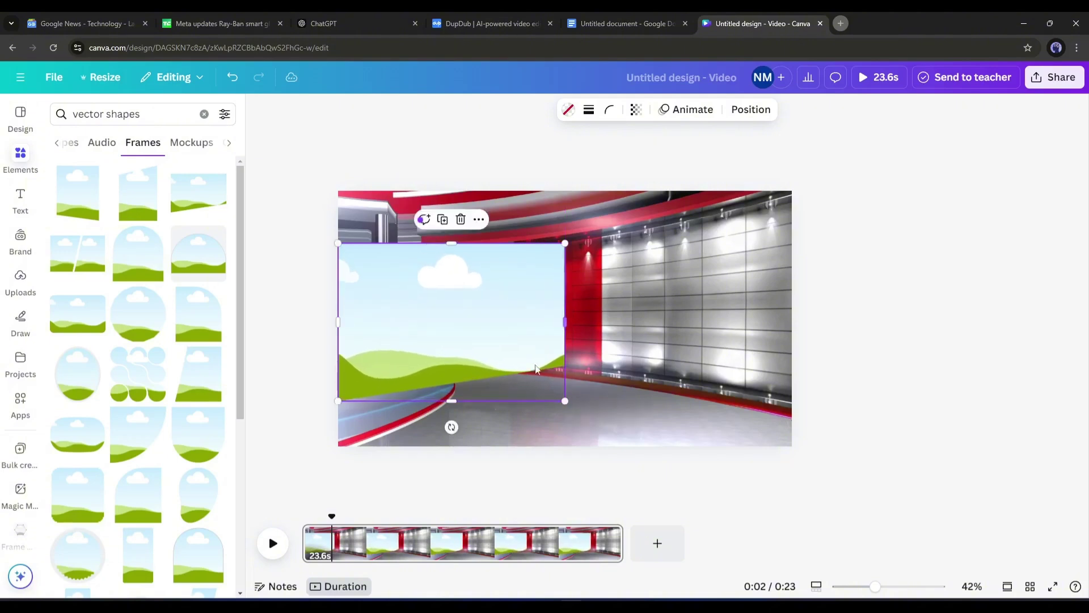
{"action": "left_click_drag", "start_coordinate": [489, 325], "coordinate": [422, 339]}
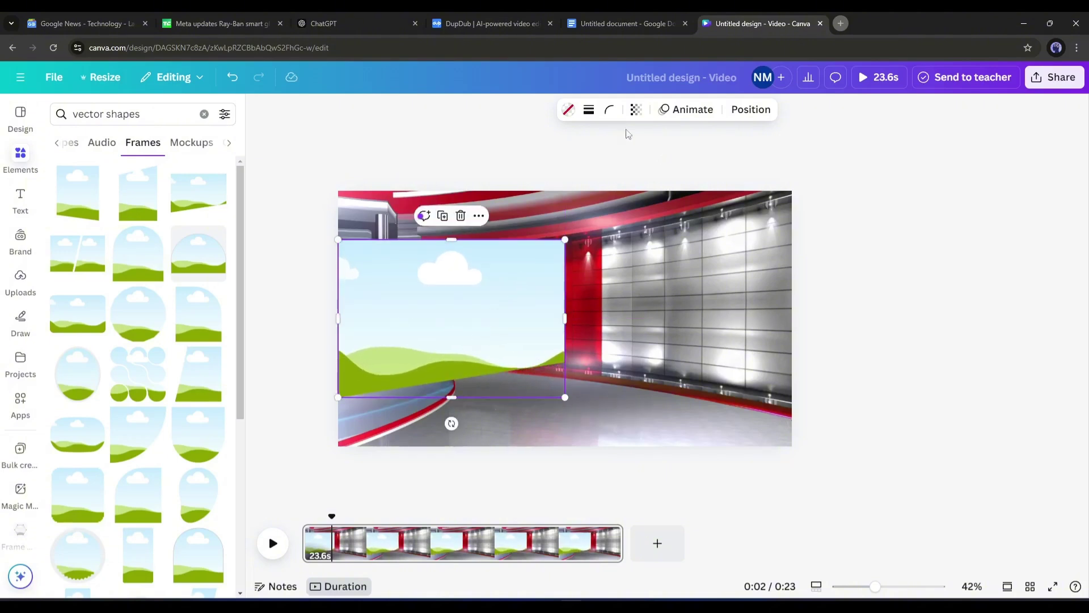
- Give the frame a solid red border of weight 8
{"action": "left_click", "coordinate": [588, 110]}
{"action": "left_click", "coordinate": [557, 143]}
{"action": "left_click_drag", "start_coordinate": [518, 187], "coordinate": [526, 189]}
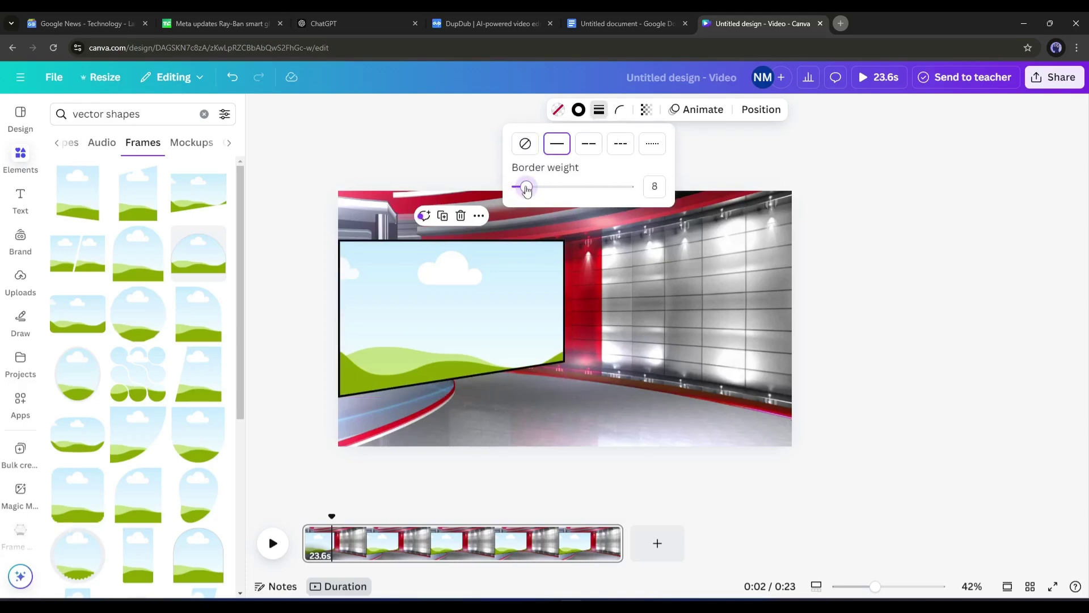
{"action": "left_click", "coordinate": [557, 110]}
{"action": "left_click", "coordinate": [60, 365]}
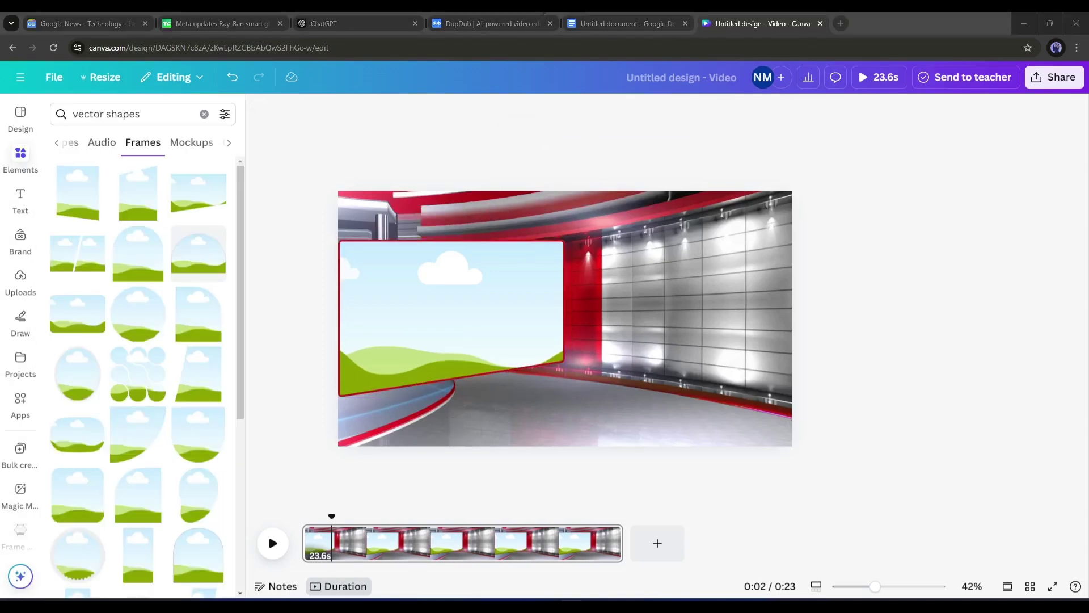
{"action": "left_click", "coordinate": [20, 281]}
- Add the 2:57 uploaded presenter video, enlarge it on the right, and apply BG Remover
{"action": "left_click", "coordinate": [146, 197]}
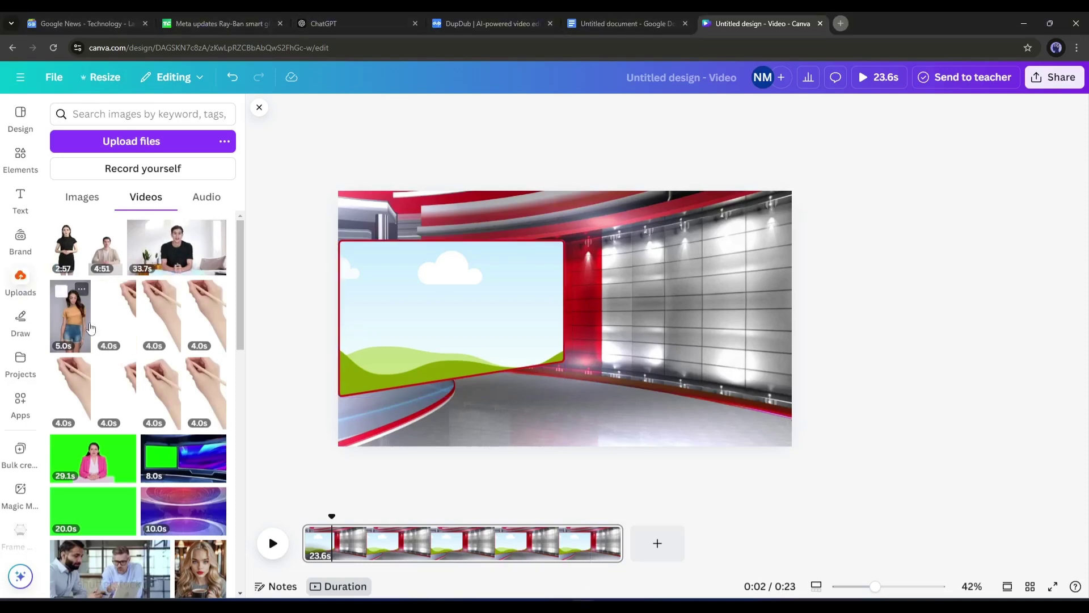
{"action": "left_click", "coordinate": [67, 250]}
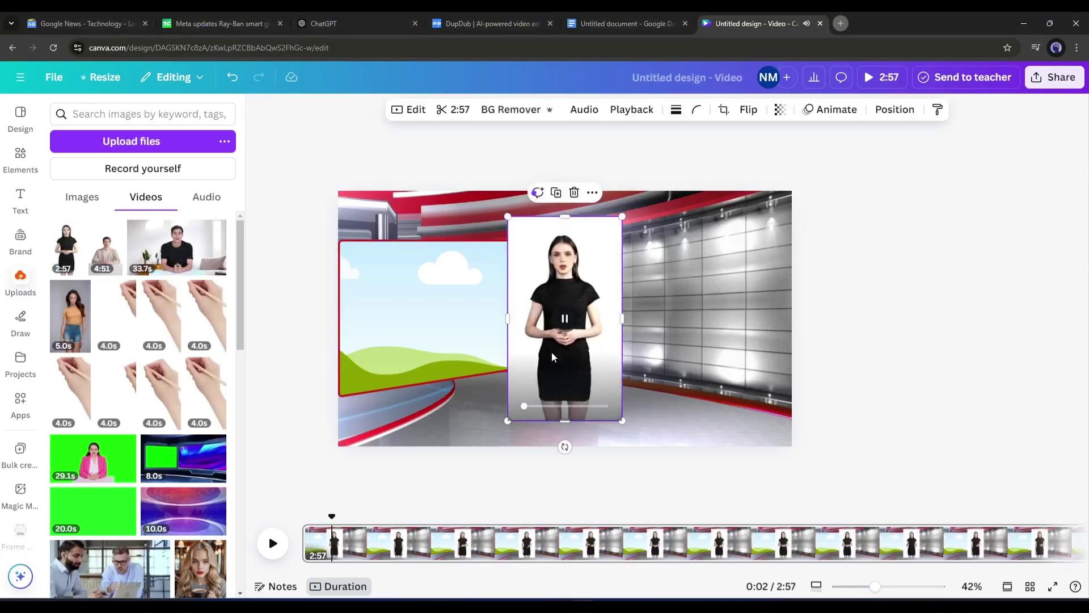
{"action": "left_click_drag", "start_coordinate": [553, 356], "coordinate": [723, 330]}
{"action": "left_click_drag", "start_coordinate": [677, 396], "coordinate": [589, 510]}
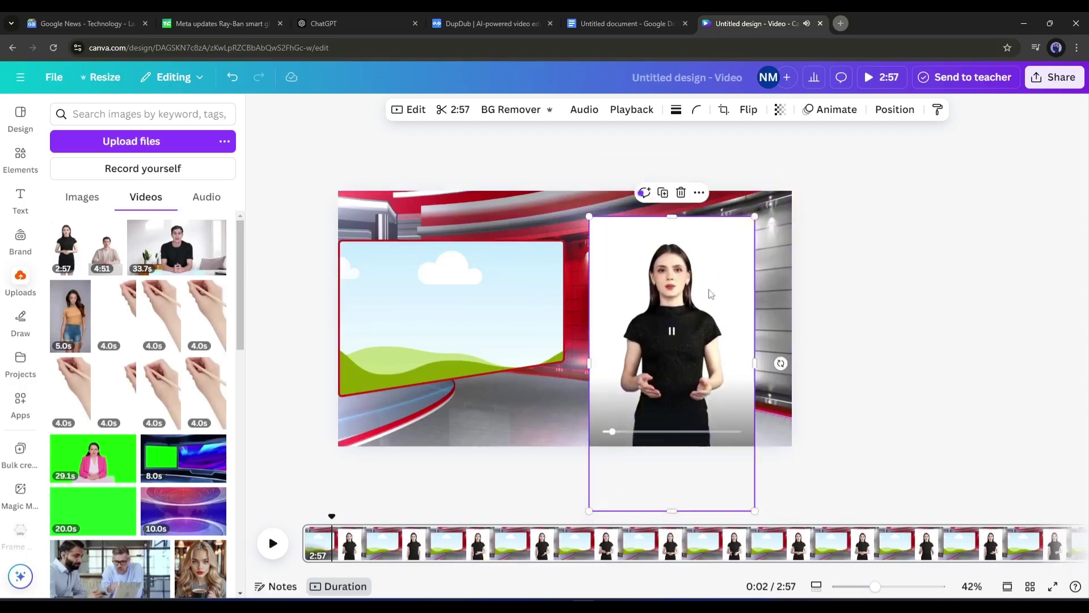
{"action": "left_click_drag", "start_coordinate": [710, 293], "coordinate": [686, 253]}
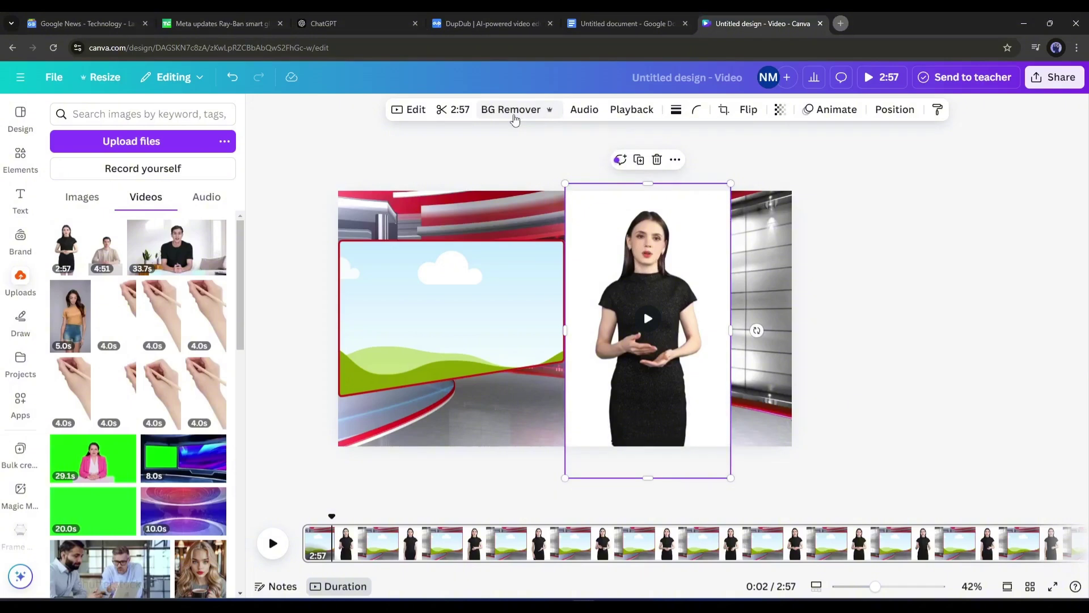
{"action": "left_click", "coordinate": [513, 114]}
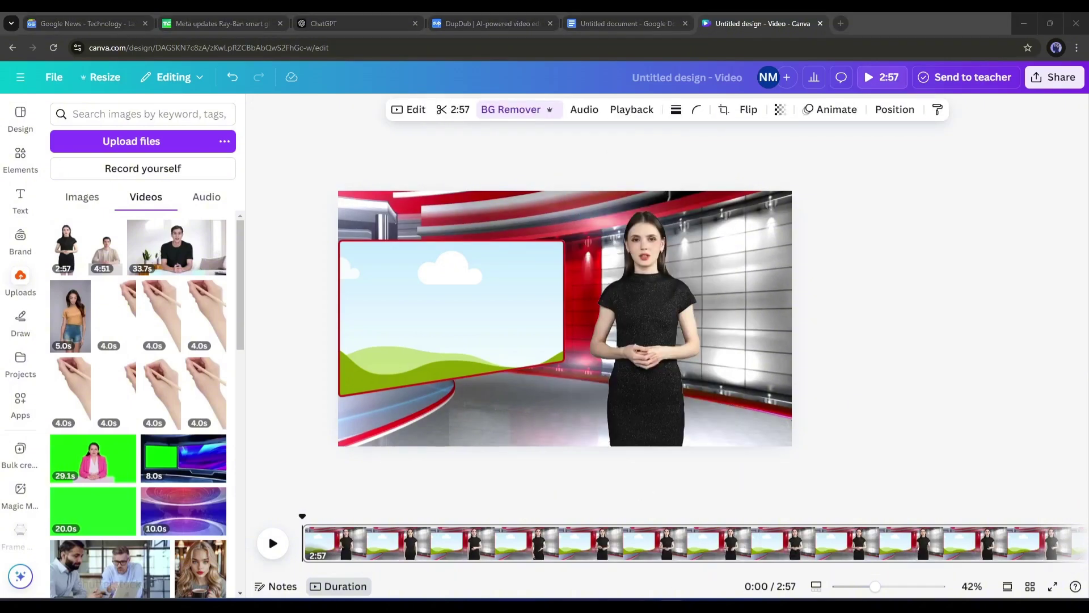
- Play the design to preview it, then pause and rewind to the start
{"action": "key", "text": "space"}
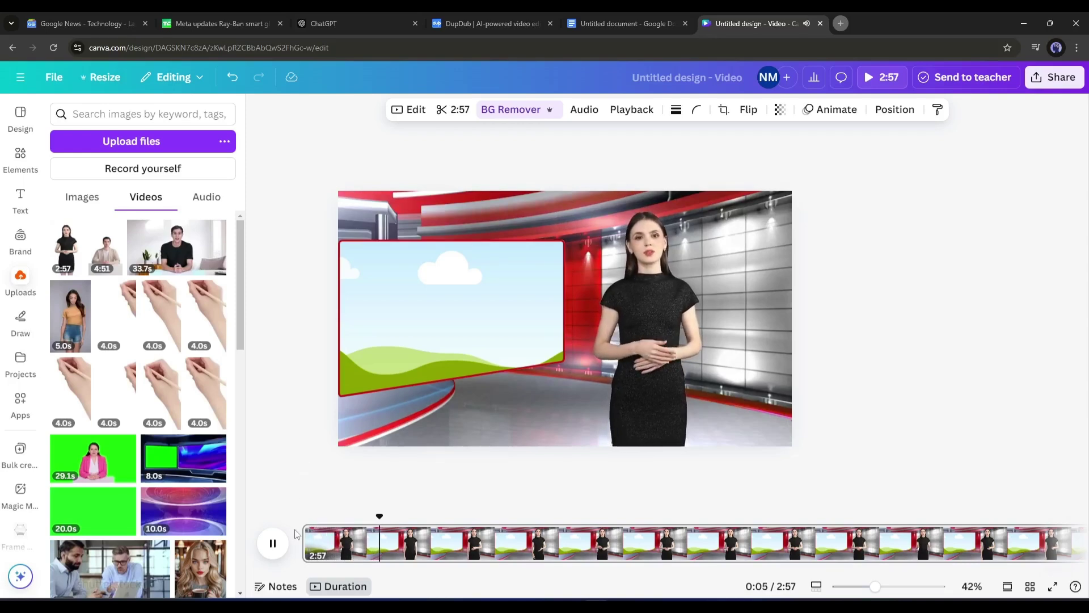
{"action": "left_click", "coordinate": [277, 543]}
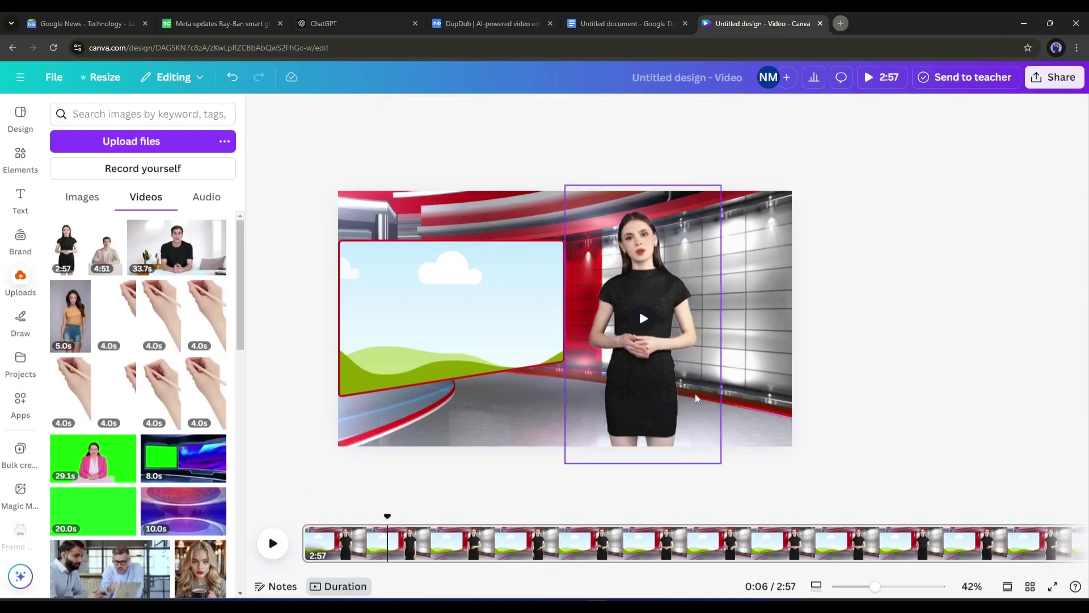
{"action": "left_click_drag", "start_coordinate": [388, 515], "coordinate": [303, 515]}
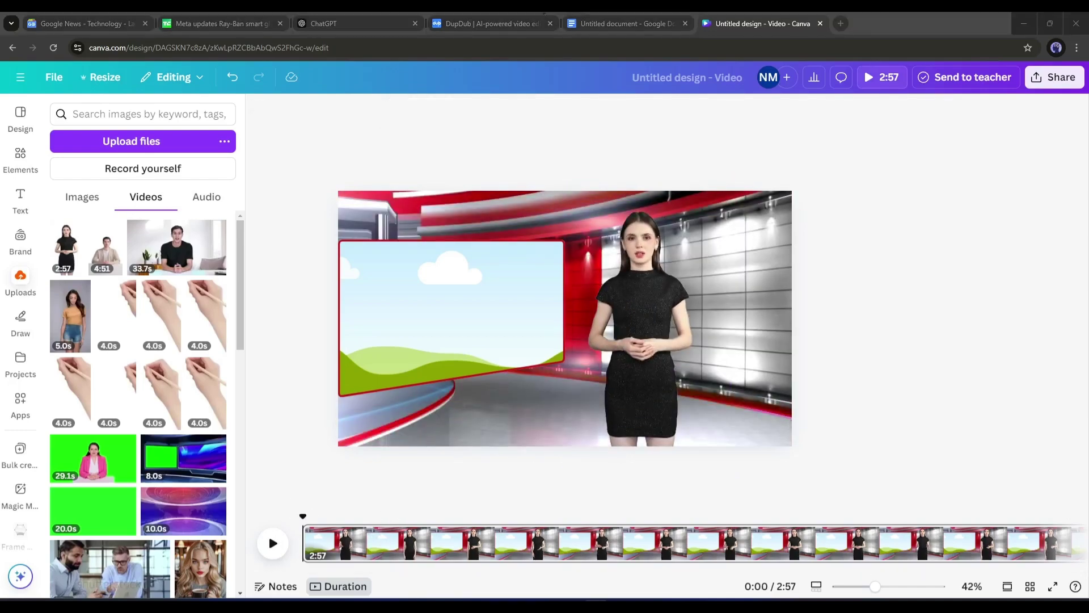
{"action": "left_click", "coordinate": [369, 21]}
{"action": "scroll", "coordinate": [371, 257], "scroll_direction": "up", "scroll_amount": 4}
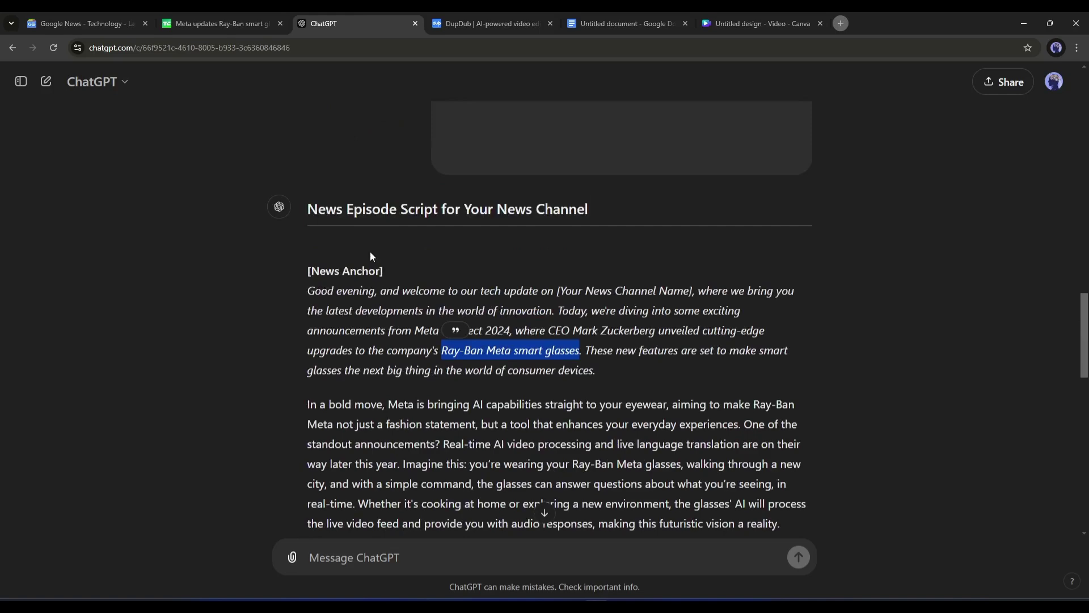
{"action": "left_click", "coordinate": [333, 270]}
{"action": "scroll", "coordinate": [374, 274], "scroll_direction": "down", "scroll_amount": 3}
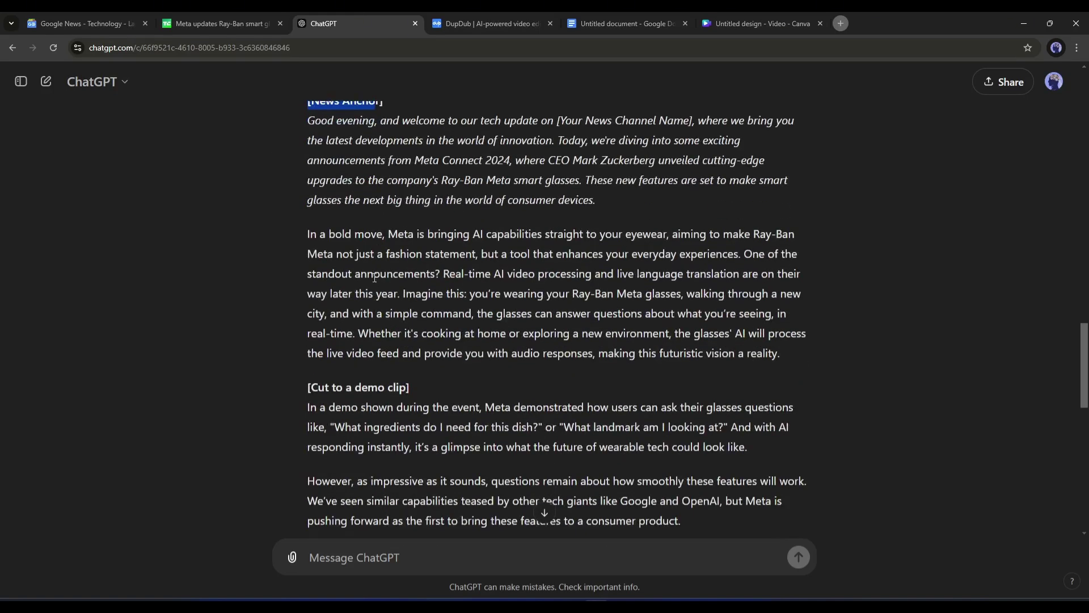
{"action": "mouse_move", "coordinate": [292, 397]}
{"action": "left_mouse_down"}
{"action": "mouse_move", "coordinate": [426, 394]}
{"action": "mouse_move", "coordinate": [347, 388]}
{"action": "left_mouse_up"}
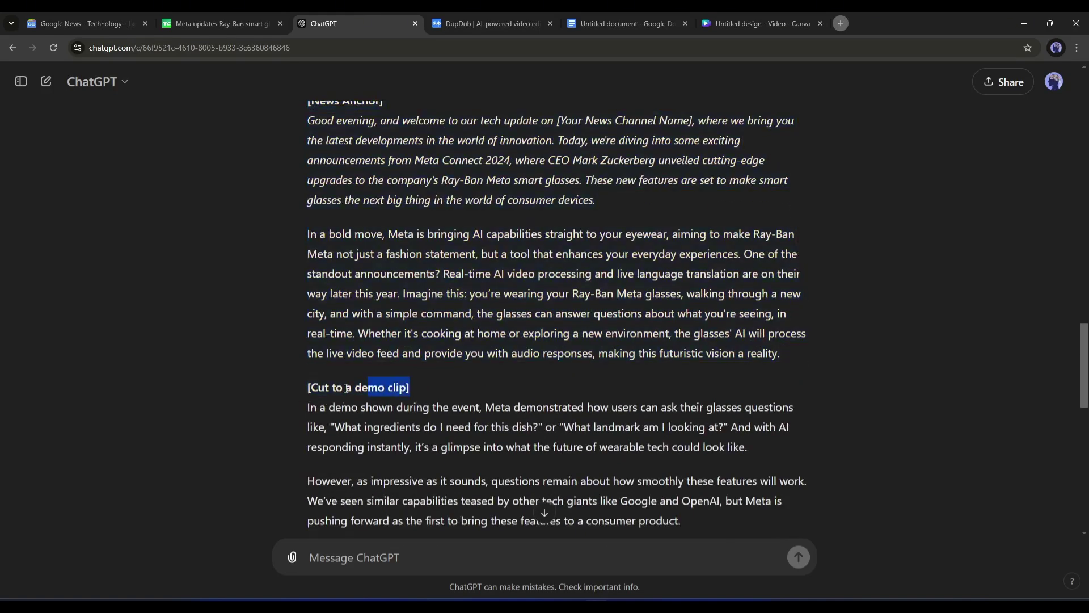
{"action": "scroll", "coordinate": [404, 396], "scroll_direction": "down", "scroll_amount": 5}
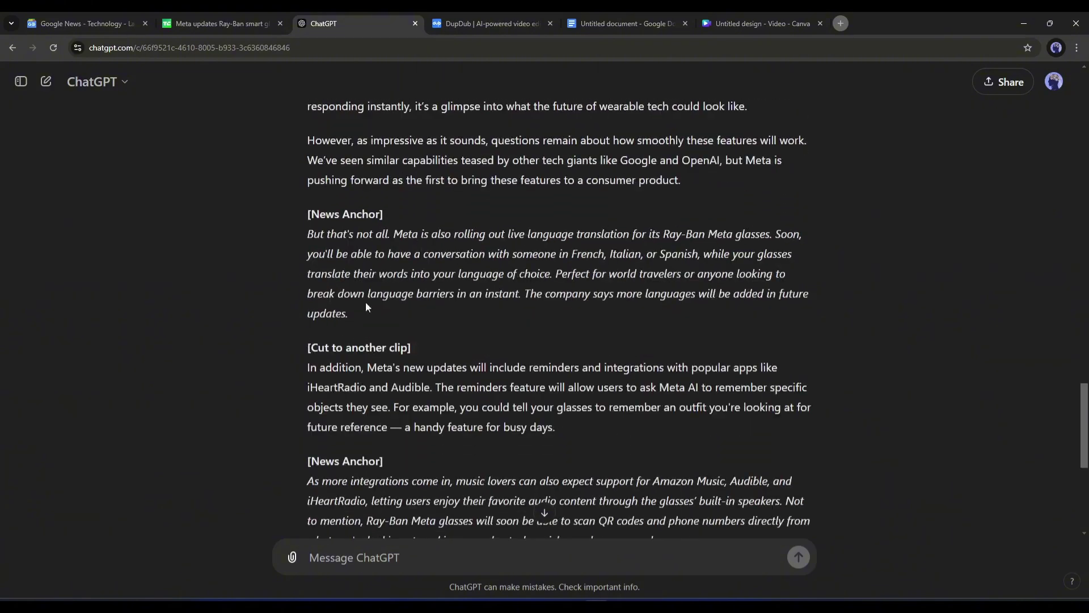
- Return to the TechCrunch Ray-Ban Meta article and scroll back to its source links
{"action": "left_click", "coordinate": [206, 18]}
{"action": "left_click", "coordinate": [357, 244]}
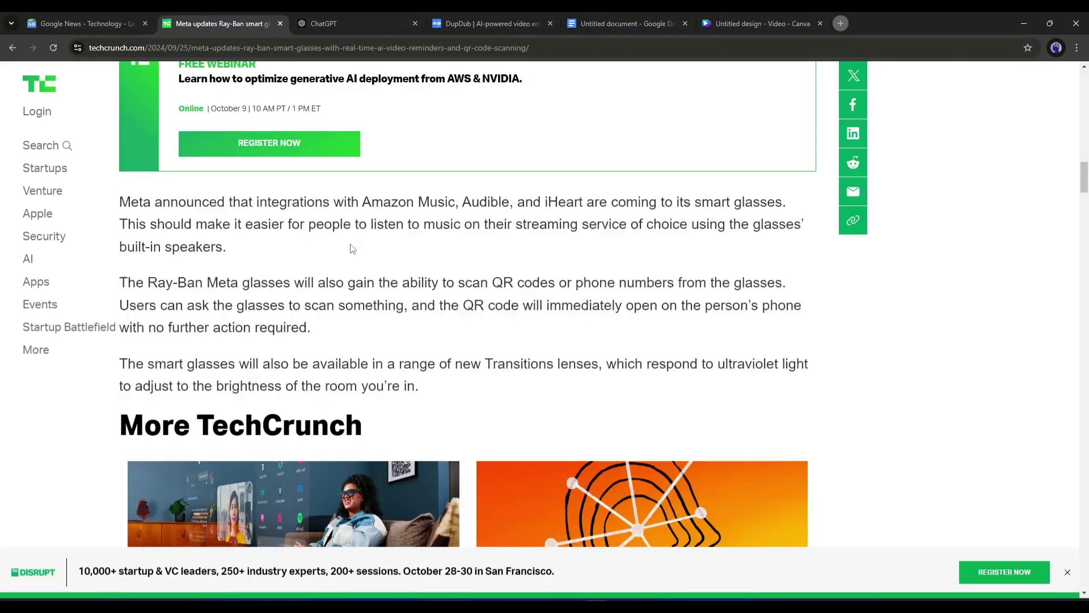
{"action": "scroll", "coordinate": [363, 261], "scroll_direction": "up", "scroll_amount": 5}
{"action": "scroll", "coordinate": [368, 258], "scroll_direction": "up", "scroll_amount": 8}
{"action": "scroll", "coordinate": [368, 258], "scroll_direction": "up", "scroll_amount": 6}
{"action": "scroll", "coordinate": [367, 258], "scroll_direction": "down", "scroll_amount": 6}
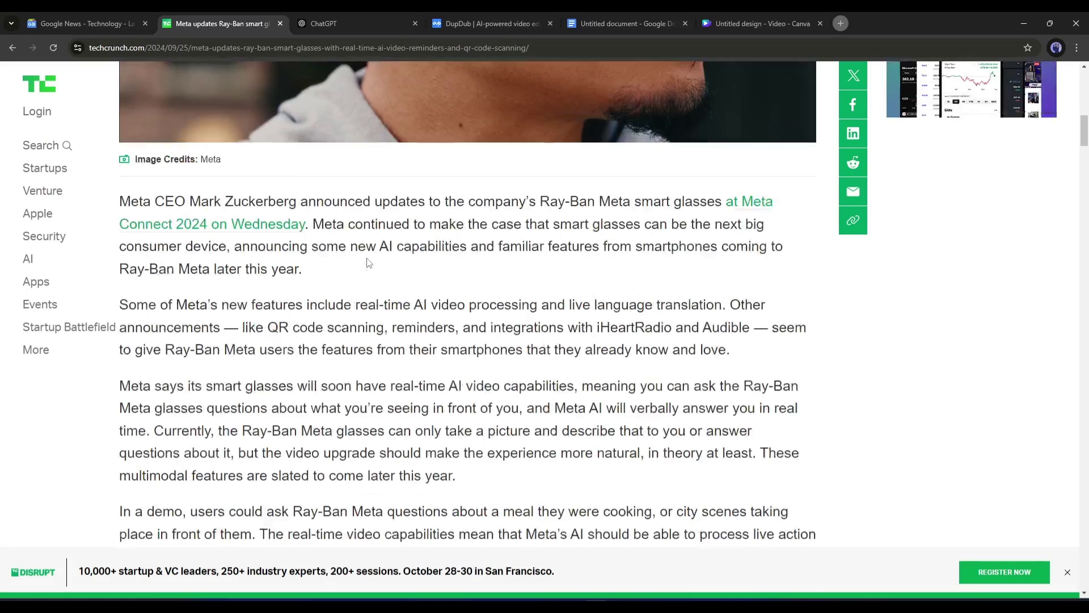
{"action": "scroll", "coordinate": [368, 258], "scroll_direction": "up", "scroll_amount": 1}
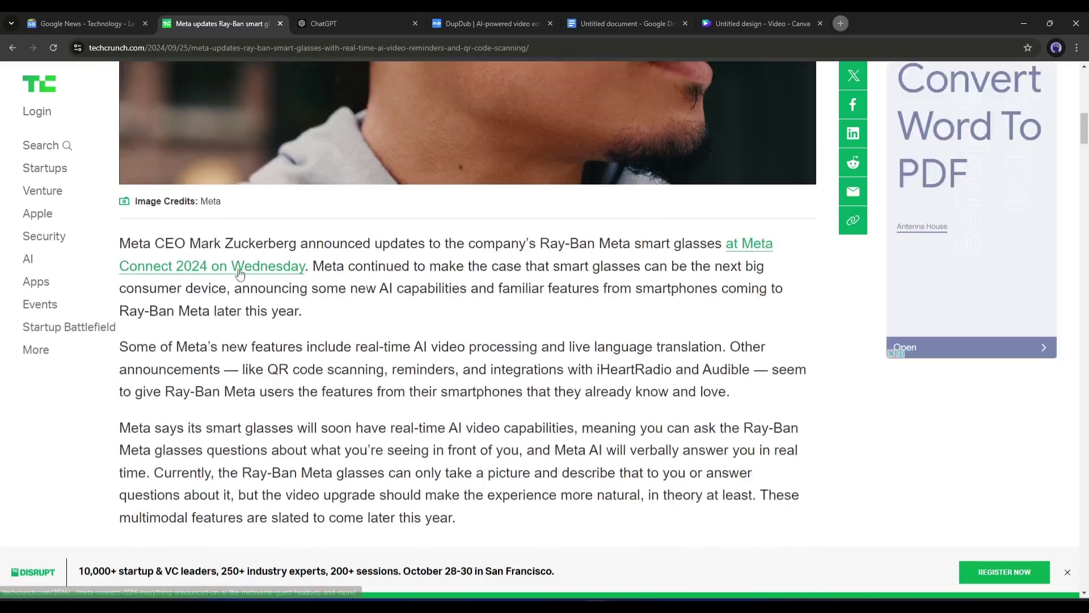
- Follow the Meta Connect 2024 link and mark a screen-recording region over the glasses video
{"action": "left_click", "coordinate": [267, 266]}
{"action": "scroll", "coordinate": [390, 209], "scroll_direction": "down", "scroll_amount": 1}
{"action": "scroll", "coordinate": [341, 243], "scroll_direction": "down", "scroll_amount": 4}
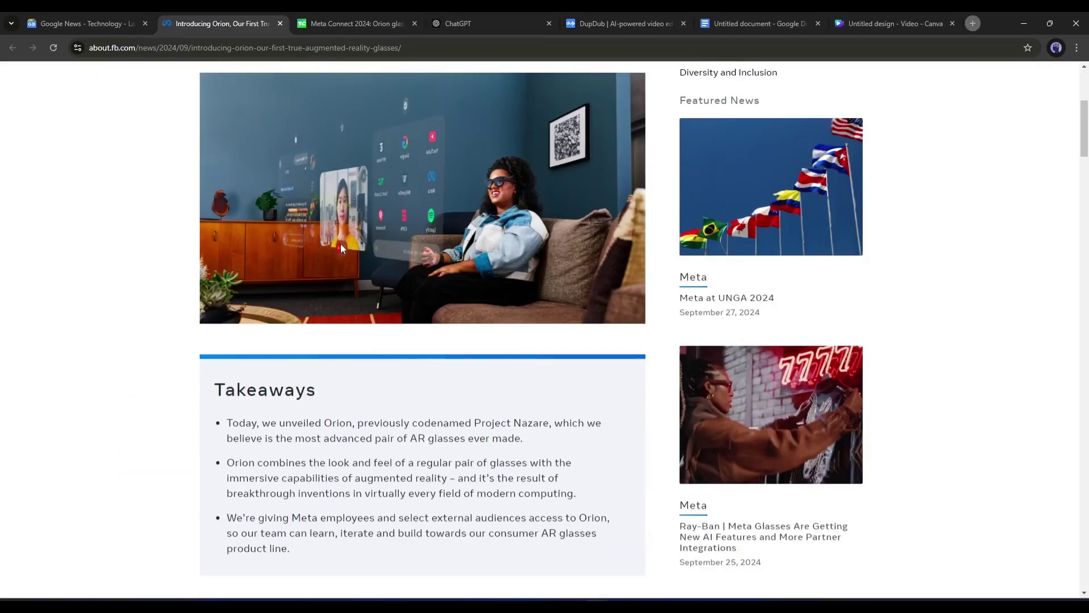
{"action": "scroll", "coordinate": [341, 243], "scroll_direction": "down", "scroll_amount": 6}
{"action": "scroll", "coordinate": [342, 248], "scroll_direction": "down", "scroll_amount": 4}
{"action": "scroll", "coordinate": [341, 248], "scroll_direction": "down", "scroll_amount": 3}
{"action": "scroll", "coordinate": [336, 248], "scroll_direction": "down", "scroll_amount": 1}
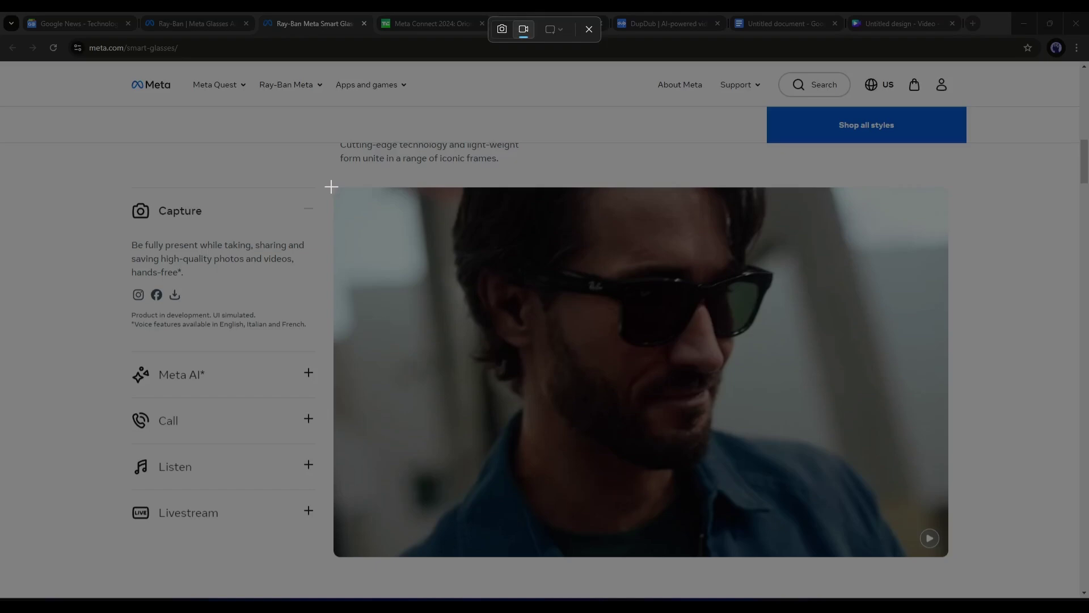
{"action": "left_click_drag", "start_coordinate": [333, 187], "coordinate": [940, 553]}
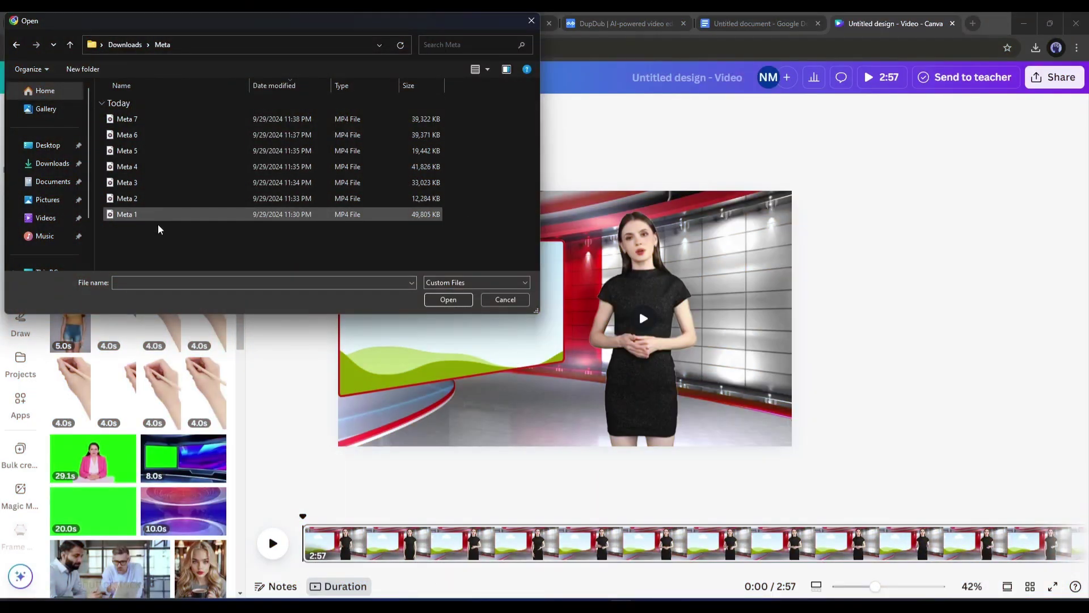
- Upload the seven Meta clips and place one inside the landscape frame
{"action": "left_click_drag", "start_coordinate": [158, 229], "coordinate": [204, 116]}
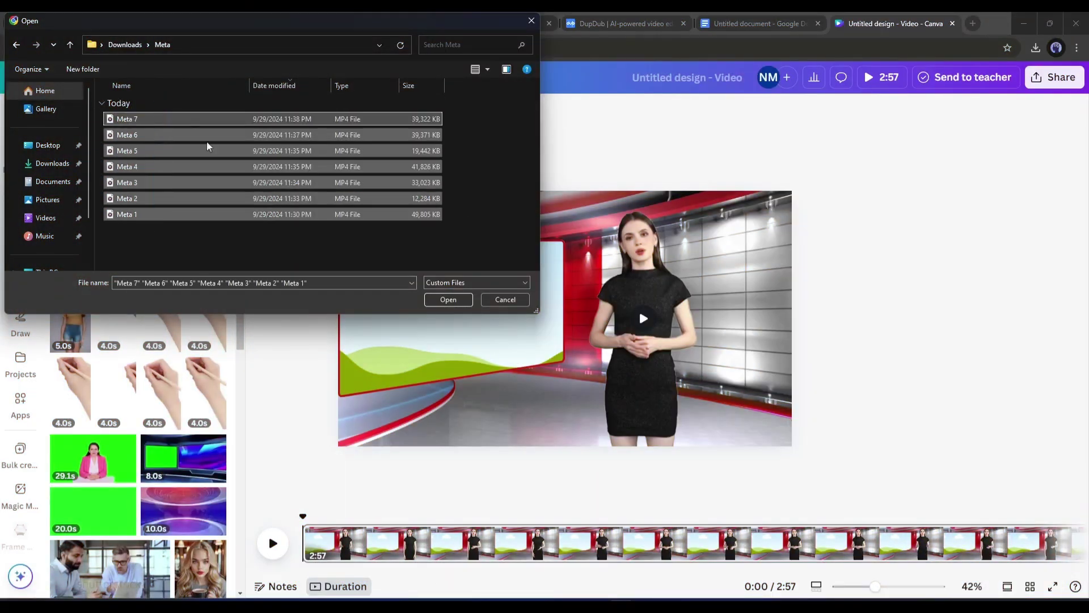
{"action": "left_click", "coordinate": [448, 299]}
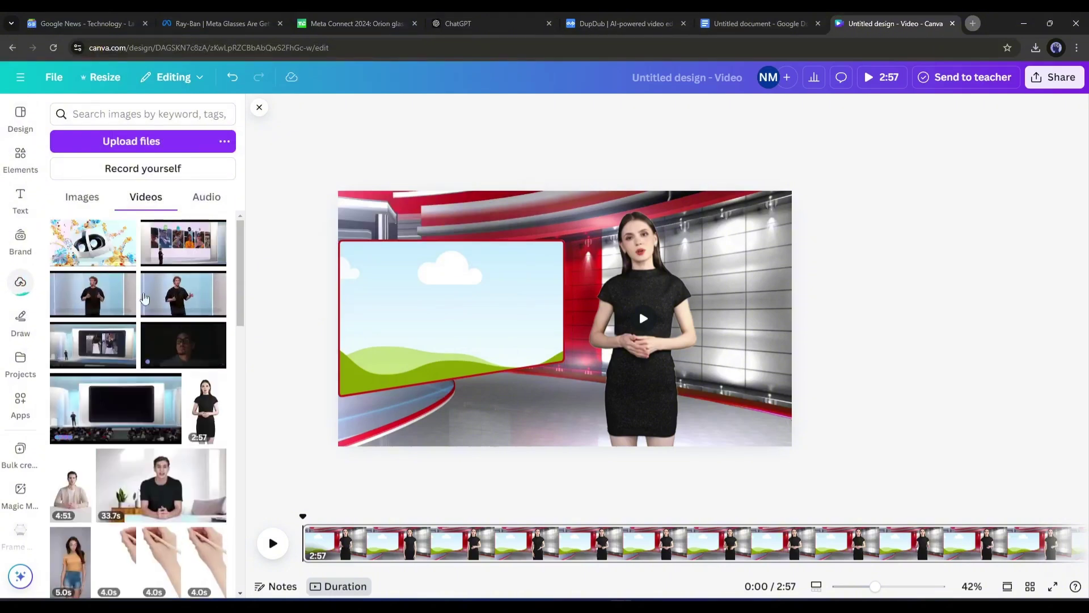
{"action": "left_click_drag", "start_coordinate": [144, 298], "coordinate": [451, 318]}
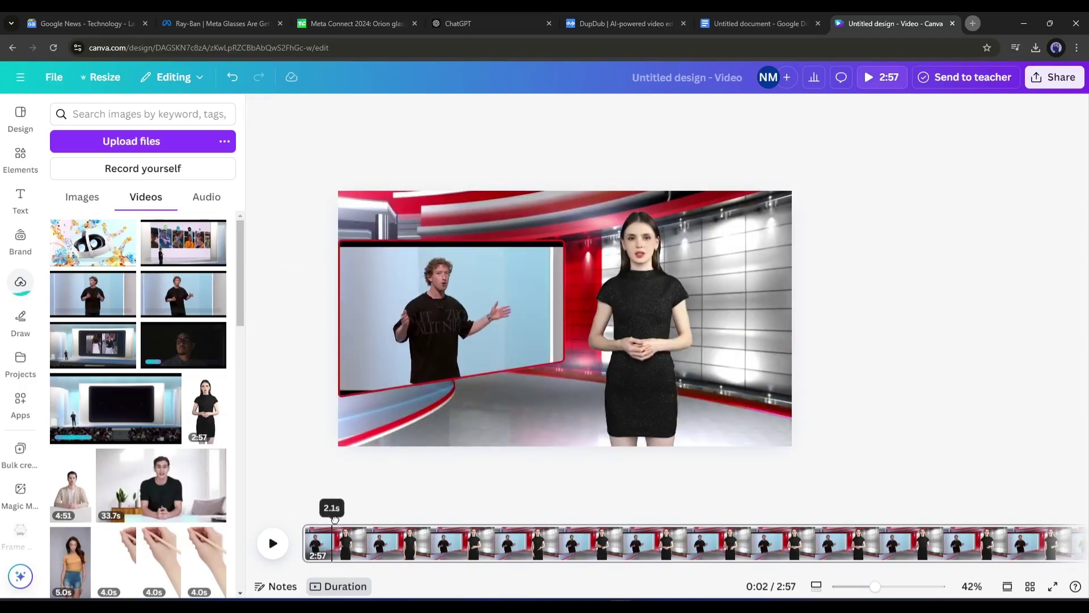
- Split the video into separate scenes at two playhead positions
{"action": "left_click_drag", "start_coordinate": [369, 520], "coordinate": [444, 523]}
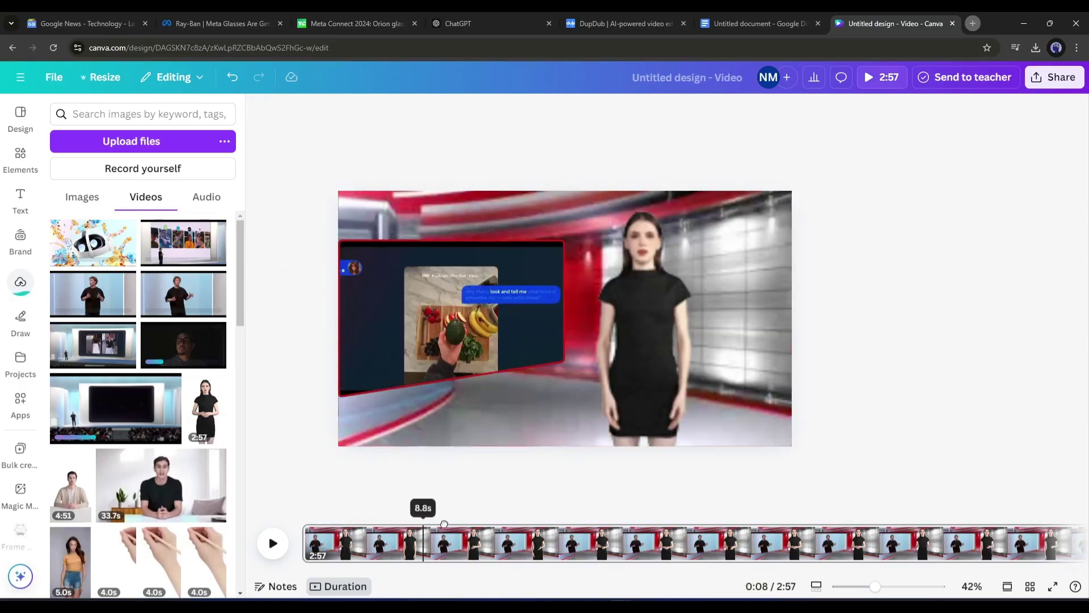
{"action": "left_click_drag", "start_coordinate": [519, 522], "coordinate": [802, 519]}
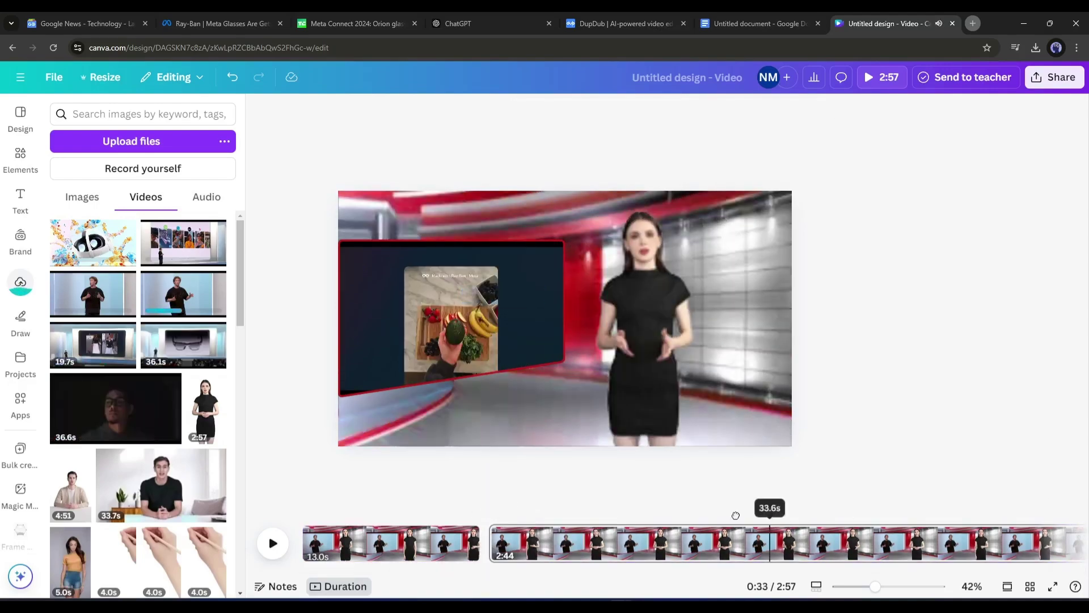
{"action": "key", "text": "s"}
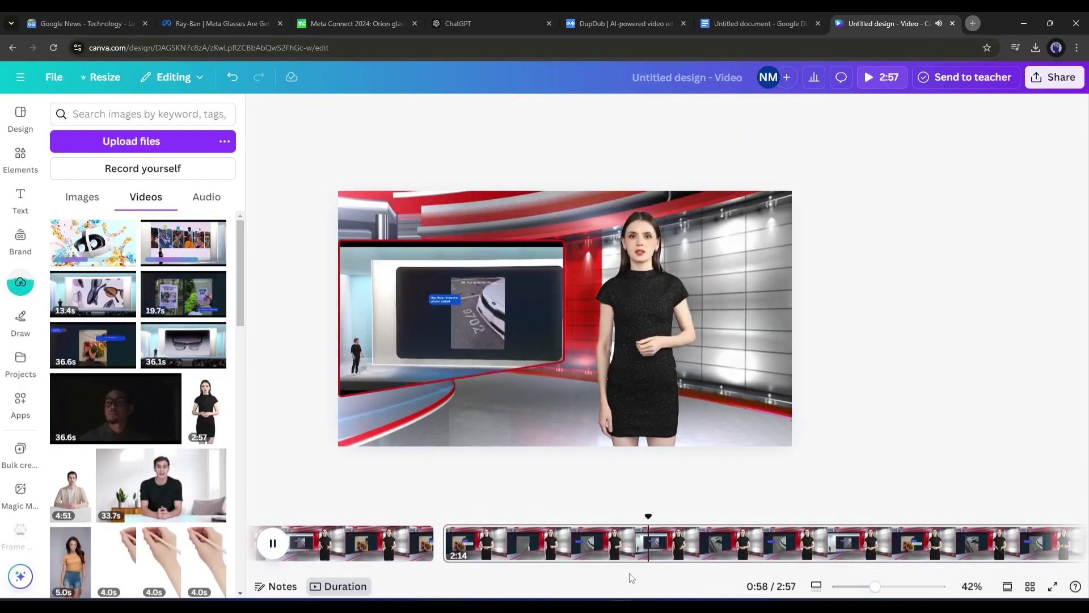
{"action": "key", "text": "s"}
{"action": "left_click_drag", "start_coordinate": [653, 572], "coordinate": [245, 567]}
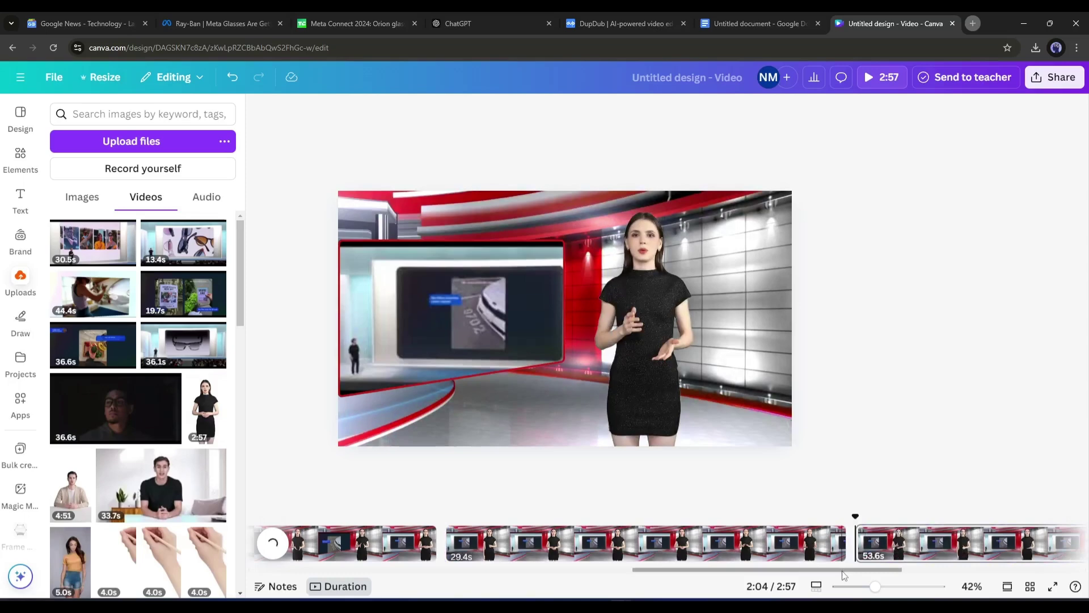
- Select the opening scene and preview it at about 0:06
{"action": "left_click", "coordinate": [306, 533]}
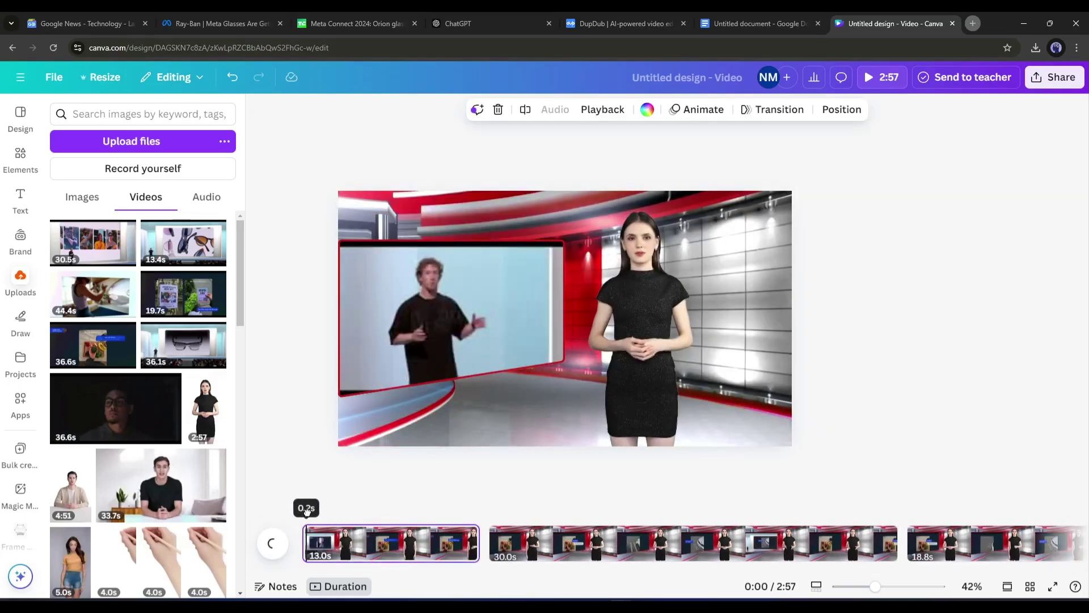
{"action": "left_click_drag", "start_coordinate": [306, 510], "coordinate": [389, 513]}
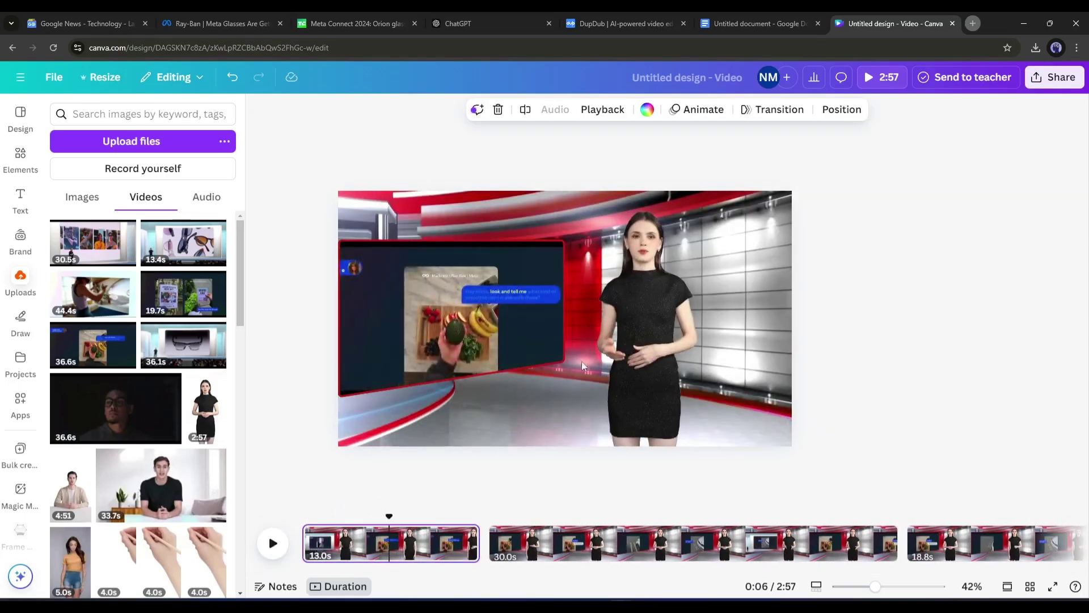
{"action": "left_click", "coordinate": [20, 159]}
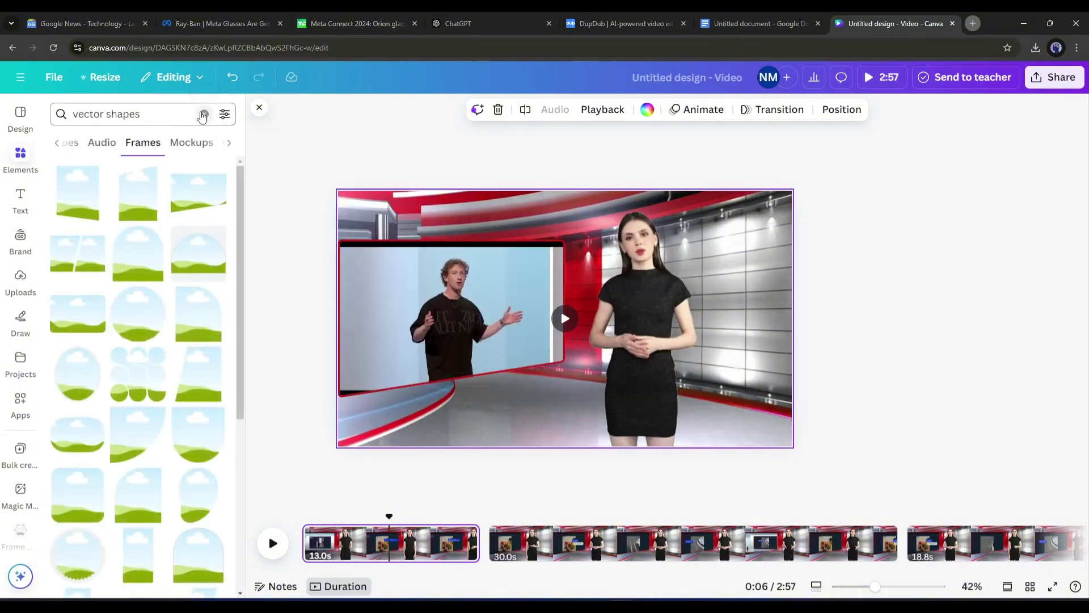
- Place a 'Breaking news' stock video into the opening scene's inset screen and preview it
{"action": "left_click", "coordinate": [62, 114]}
{"action": "type", "text": "Breaking news"}
{"action": "key", "text": "Return"}
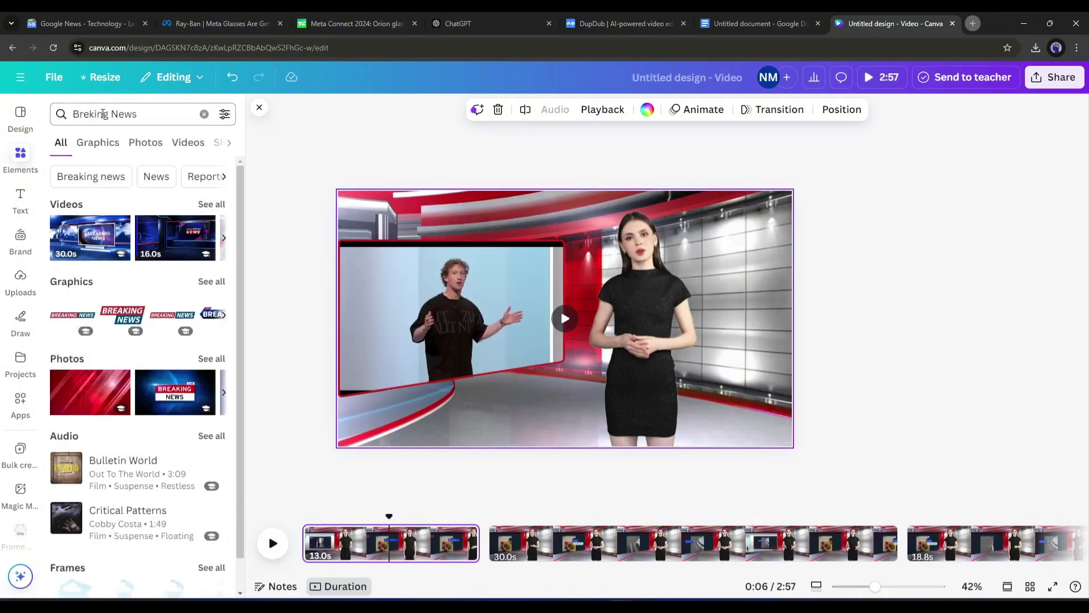
{"action": "left_click", "coordinate": [188, 142]}
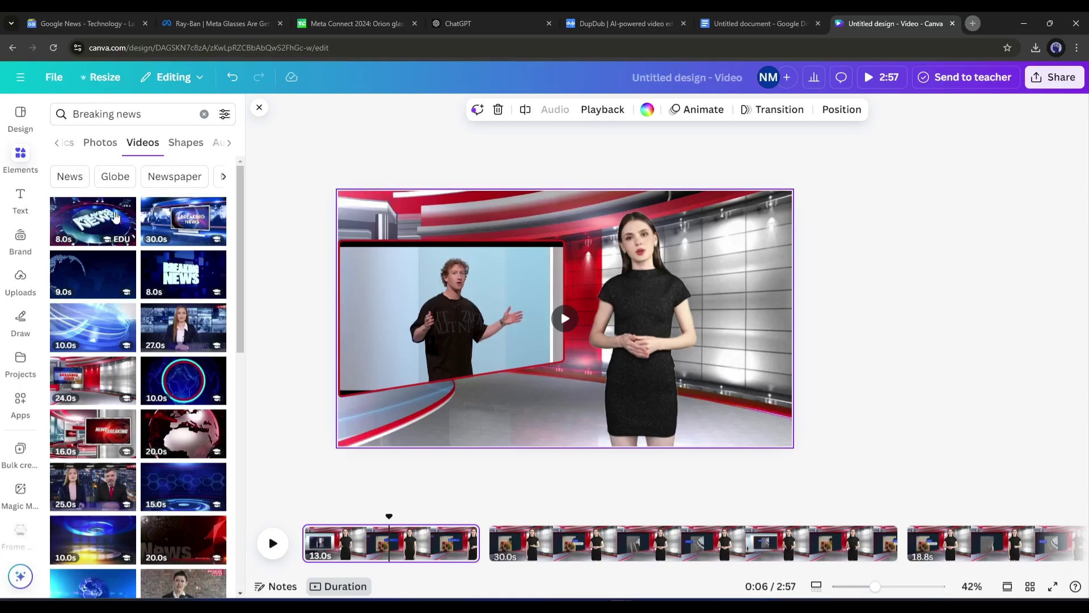
{"action": "left_click_drag", "start_coordinate": [91, 233], "coordinate": [454, 318]}
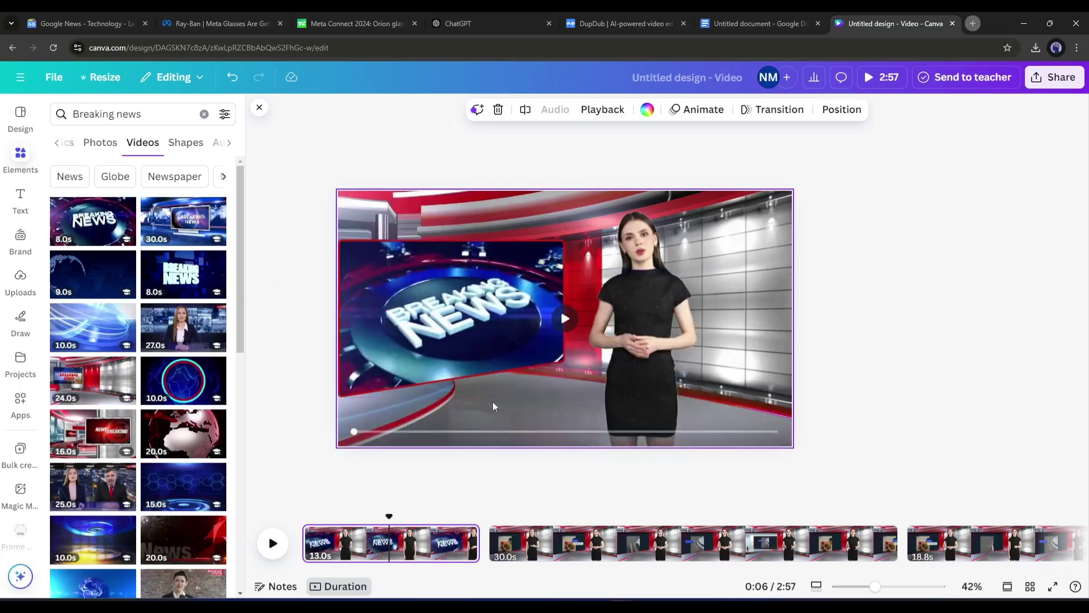
{"action": "key", "text": "space"}
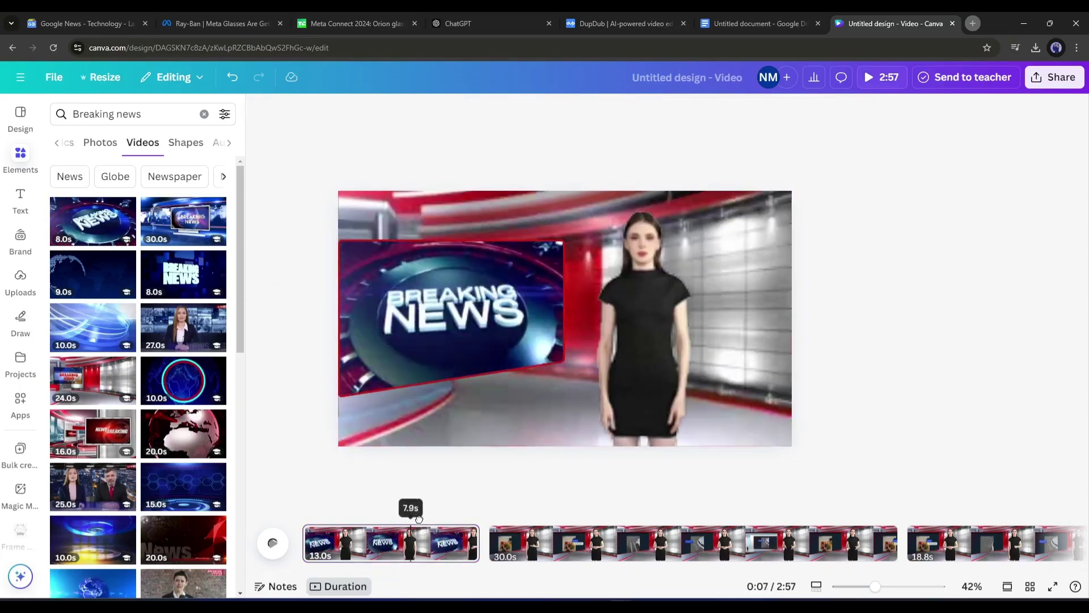
- Drop the 36.1s upload into scene two's inset screen, crop it, and split the page
{"action": "left_click", "coordinate": [489, 519]}
{"action": "left_click", "coordinate": [531, 543]}
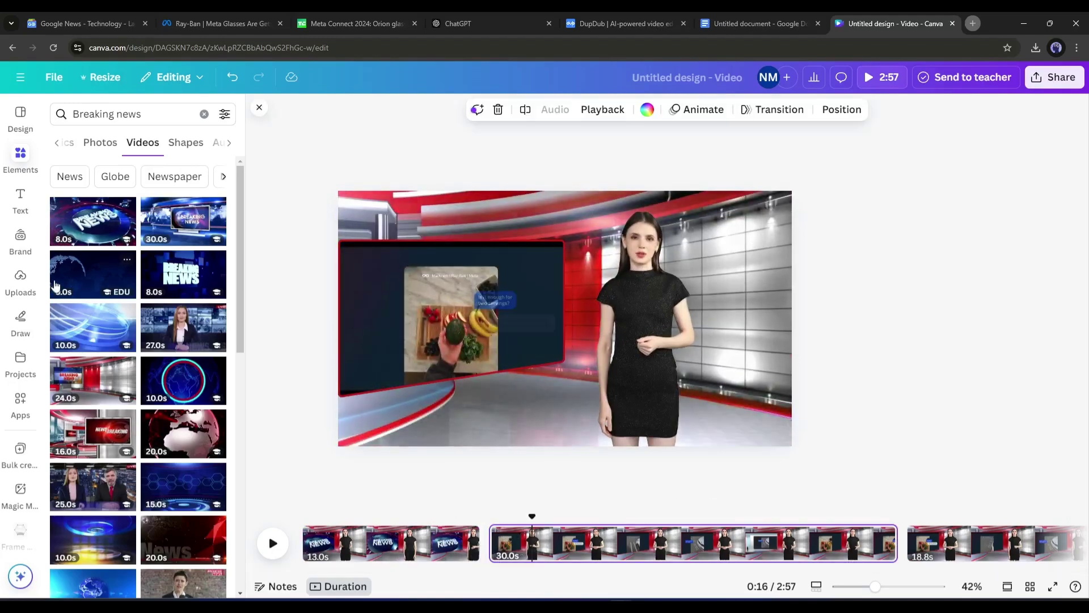
{"action": "left_click", "coordinate": [34, 287]}
{"action": "left_click_drag", "start_coordinate": [183, 344], "coordinate": [448, 317]}
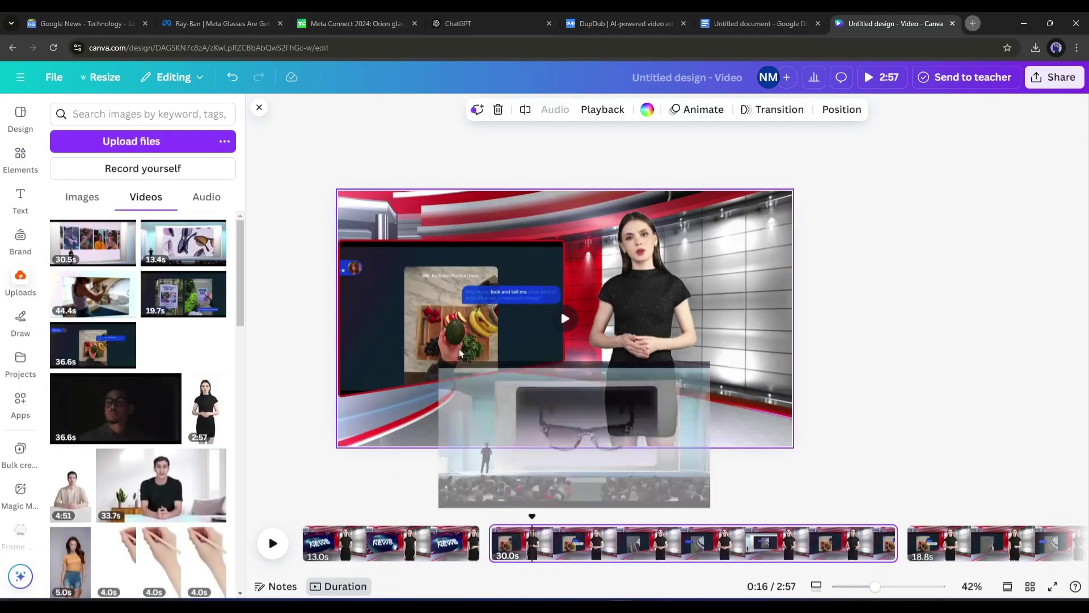
{"action": "double_click", "coordinate": [392, 260]}
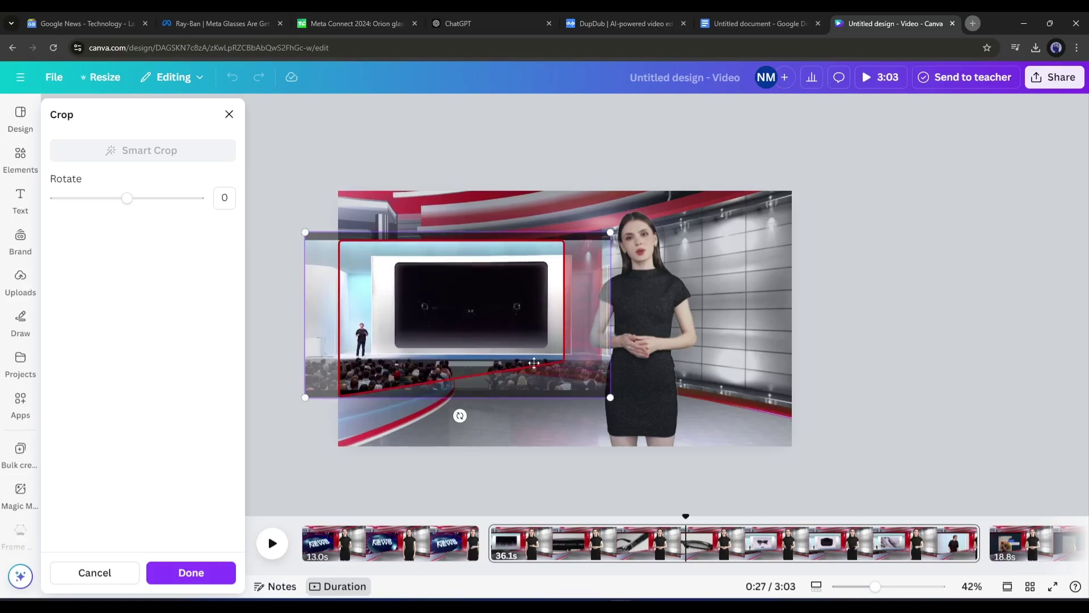
{"action": "left_click", "coordinate": [272, 543]}
{"action": "right_click", "coordinate": [627, 541]}
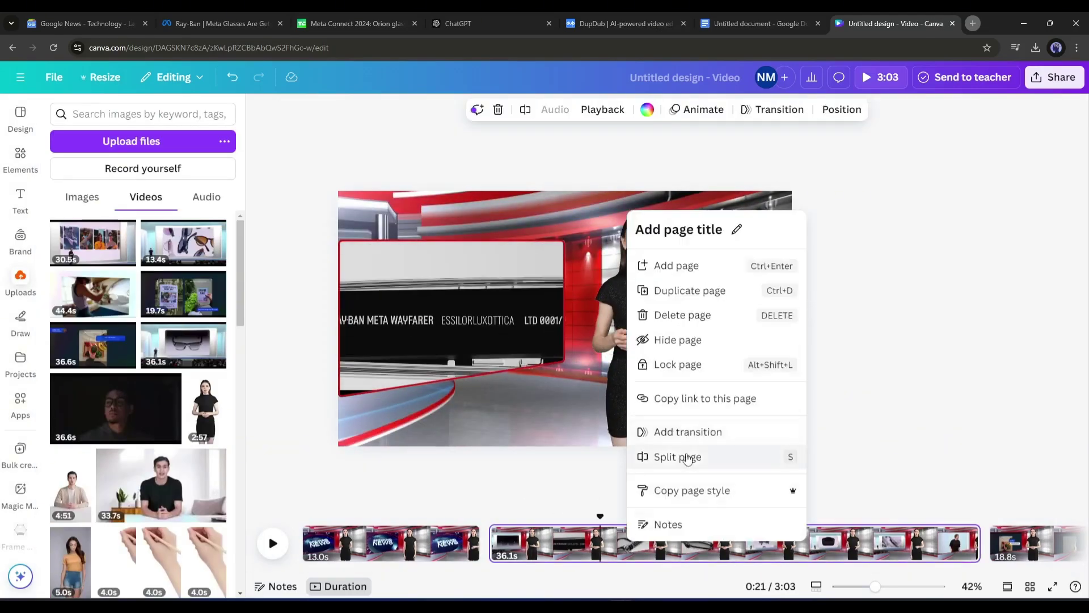
{"action": "left_click", "coordinate": [688, 454]}
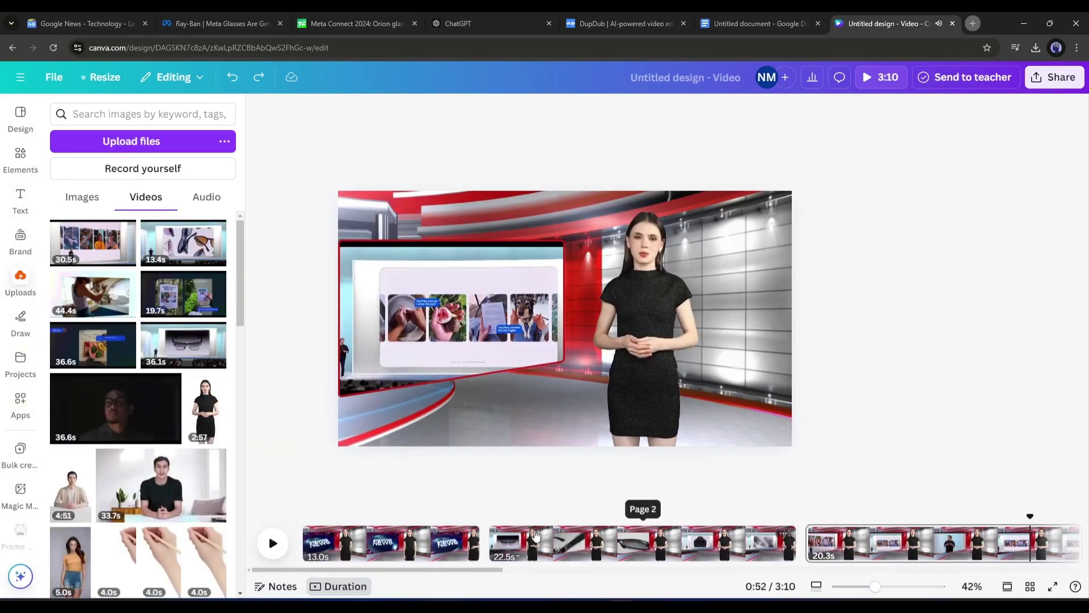
{"action": "left_click", "coordinate": [272, 542]}
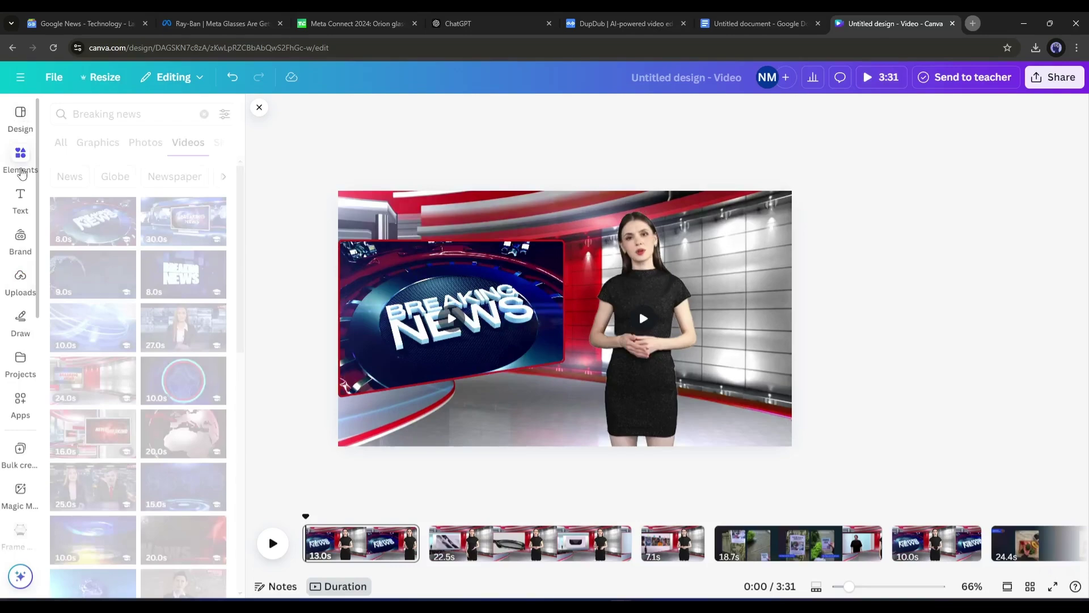
- Search the audio library for 'News' and add the In the News track
{"action": "left_click", "coordinate": [204, 114]}
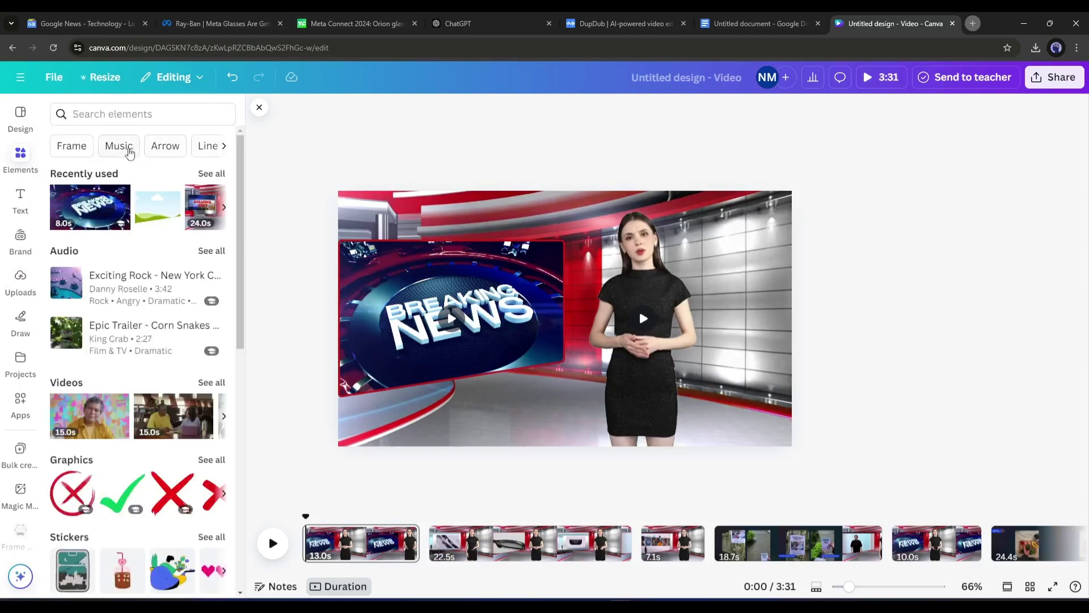
{"action": "left_click", "coordinate": [212, 250]}
{"action": "scroll", "coordinate": [114, 369], "scroll_direction": "down", "scroll_amount": 8}
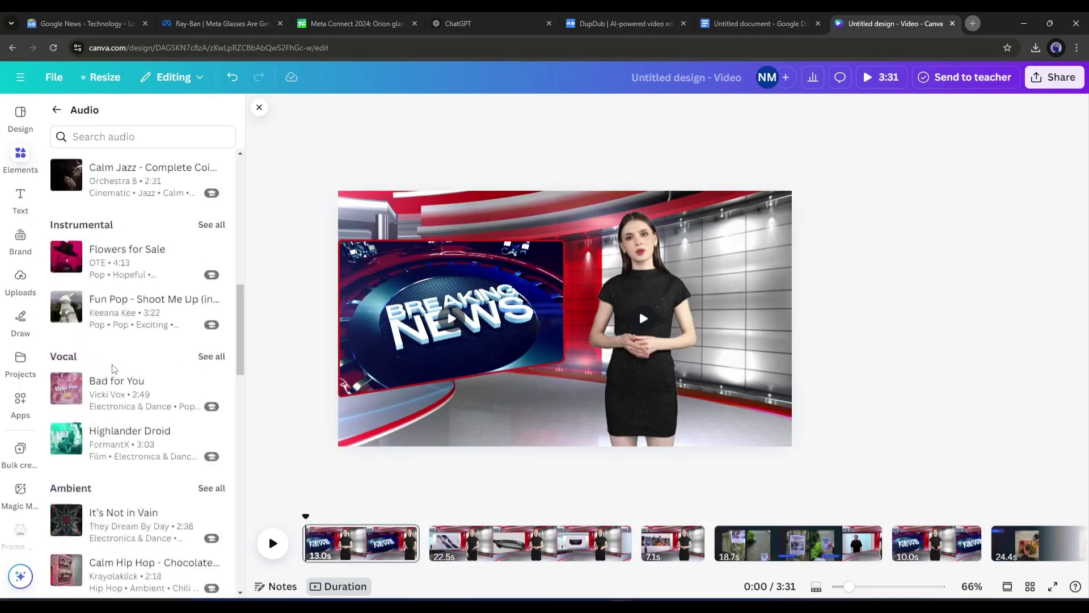
{"action": "scroll", "coordinate": [113, 369], "scroll_direction": "up", "scroll_amount": 5}
{"action": "scroll", "coordinate": [110, 369], "scroll_direction": "up", "scroll_amount": 5}
{"action": "scroll", "coordinate": [113, 365], "scroll_direction": "up", "scroll_amount": 3}
{"action": "left_click", "coordinate": [101, 137]}
{"action": "type", "text": "N"}
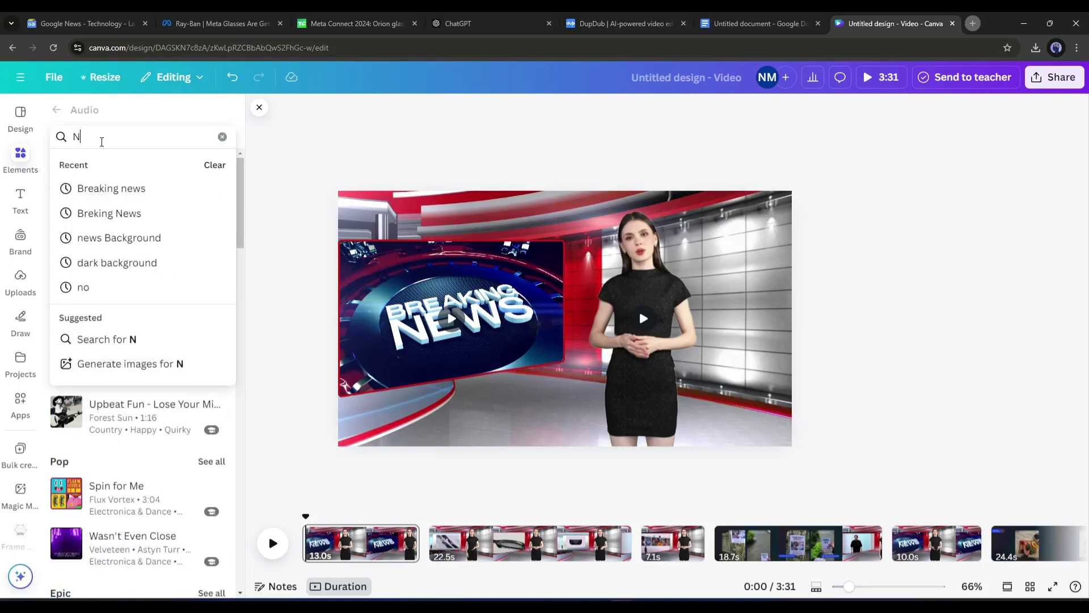
{"action": "type", "text": "ews"}
{"action": "key", "text": "Return"}
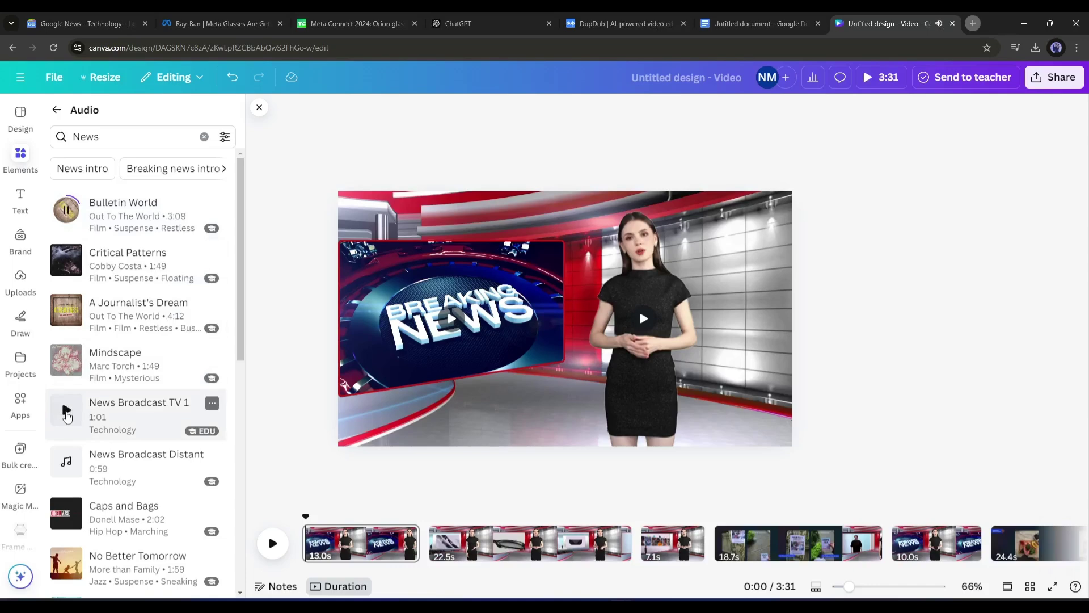
{"action": "scroll", "coordinate": [67, 403], "scroll_direction": "down", "scroll_amount": 5}
{"action": "left_click", "coordinate": [66, 375]}
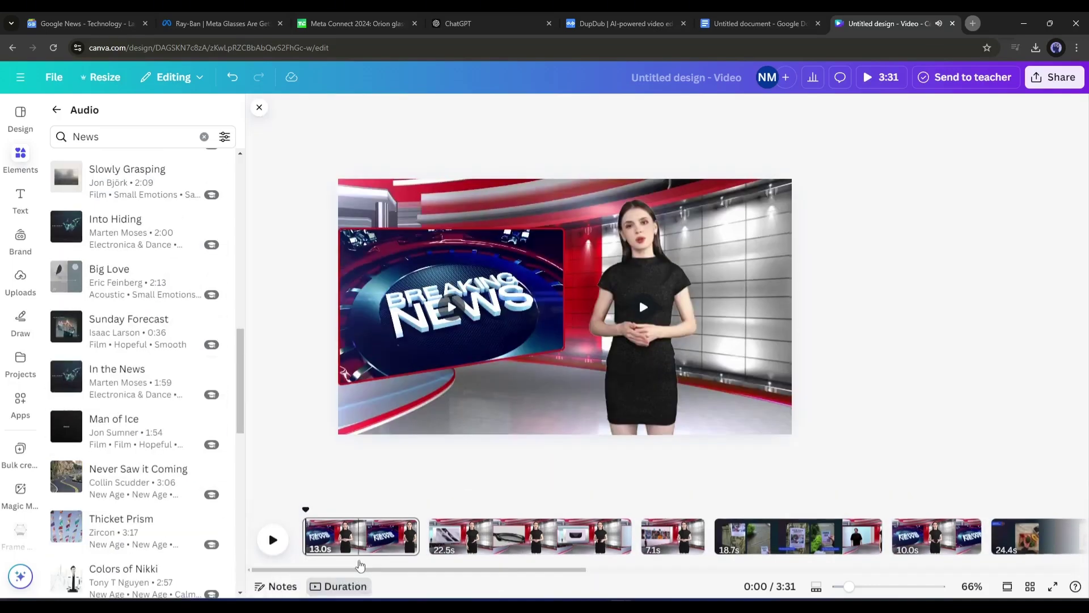
- Preview the video with the music, then stop playback and reselect the track
{"action": "left_click", "coordinate": [655, 110]}
{"action": "left_click", "coordinate": [273, 531]}
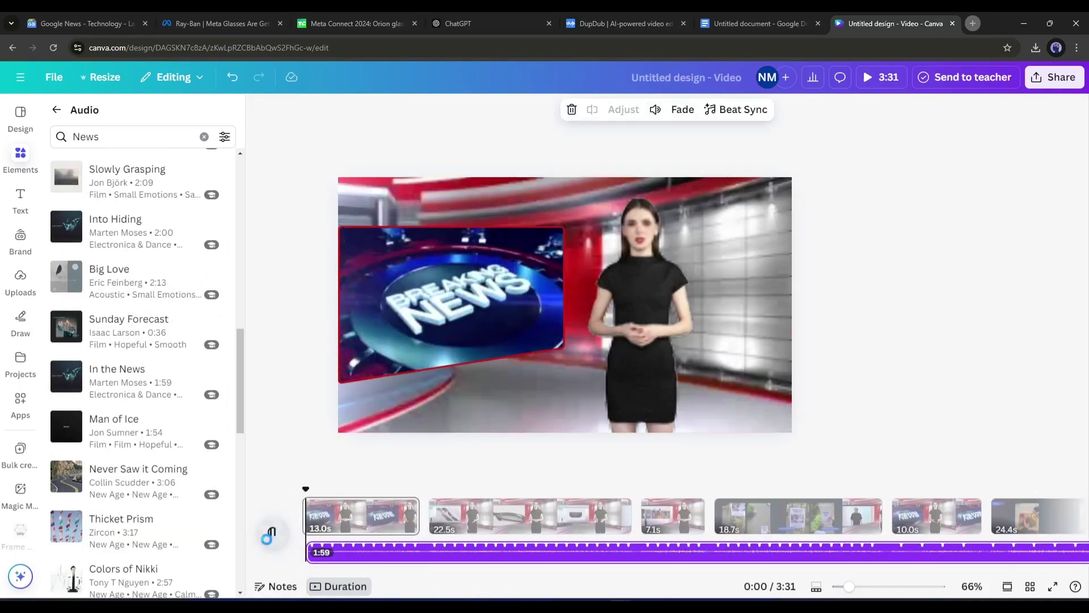
{"action": "left_click", "coordinate": [272, 532]}
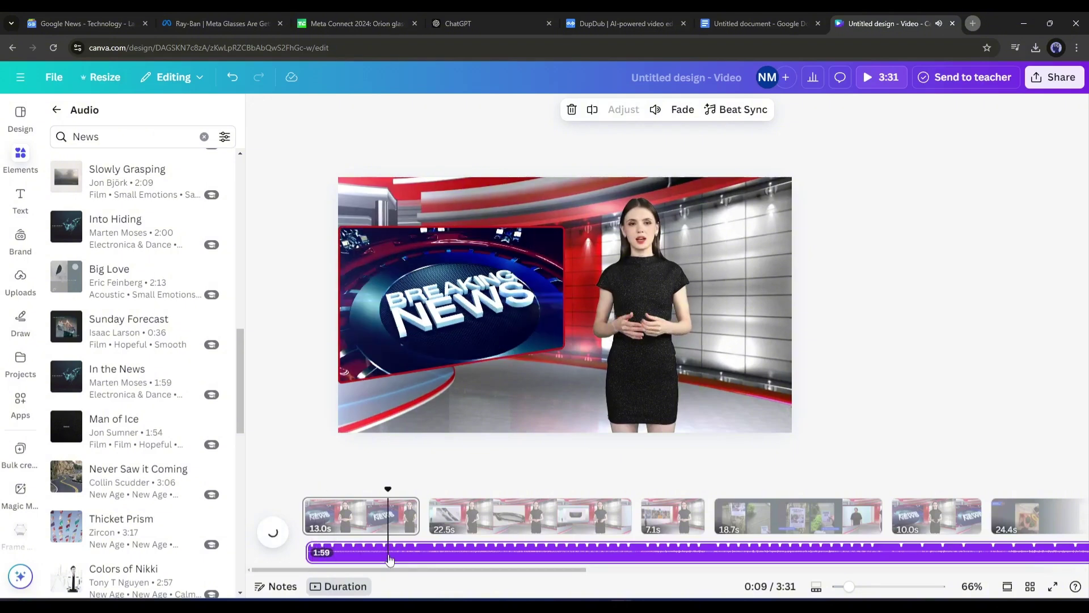
{"action": "left_click", "coordinate": [287, 487]}
{"action": "left_click", "coordinate": [344, 566]}
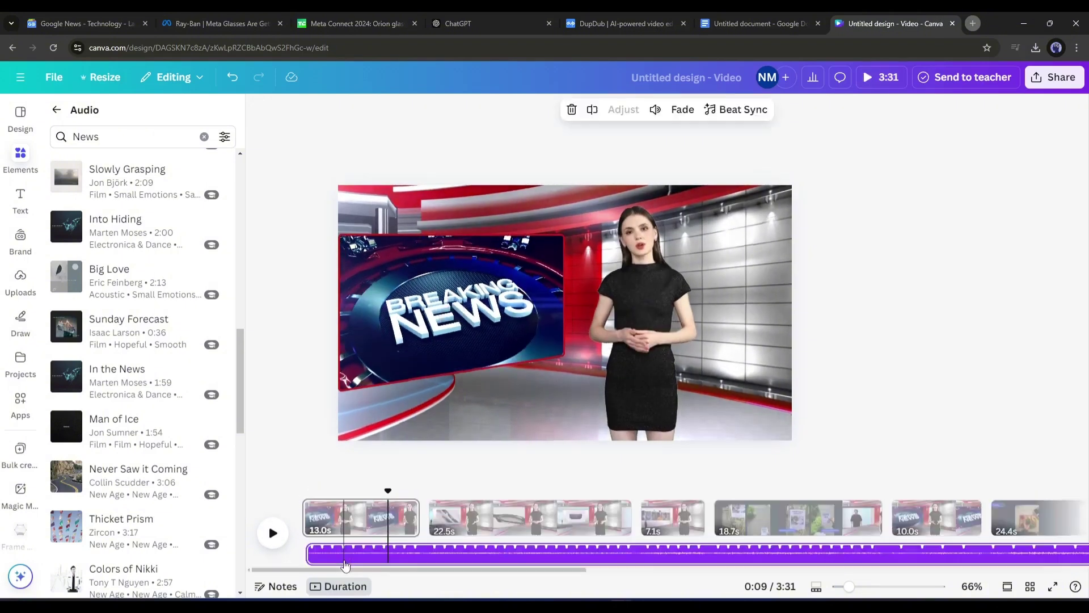
- Download all nine pages as an MP4 Video from Share > Download
{"action": "left_click", "coordinate": [884, 289]}
{"action": "left_click", "coordinate": [1062, 85]}
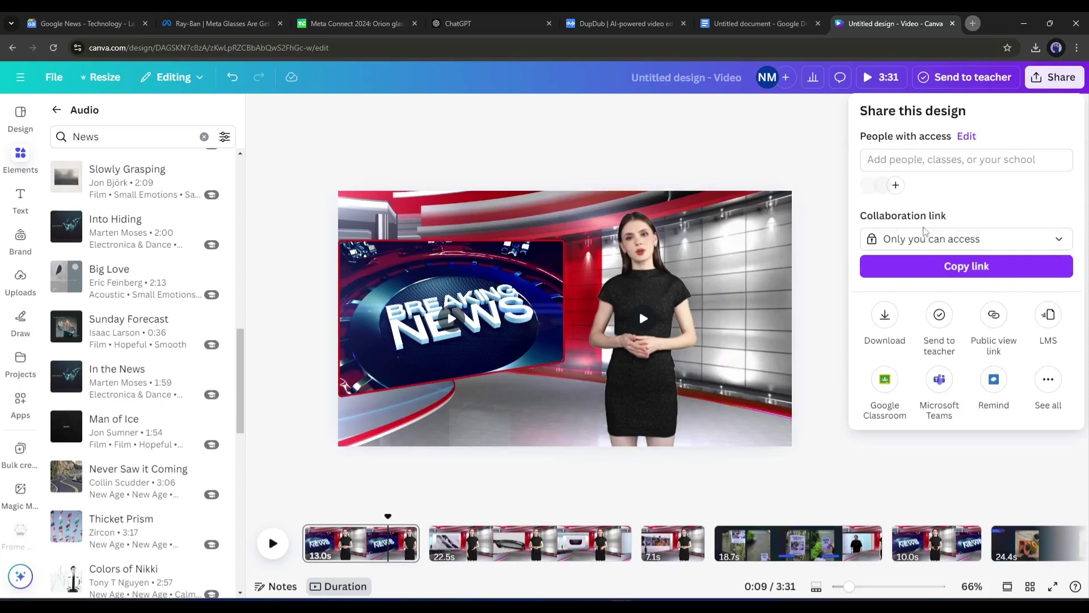
{"action": "left_click", "coordinate": [893, 318]}
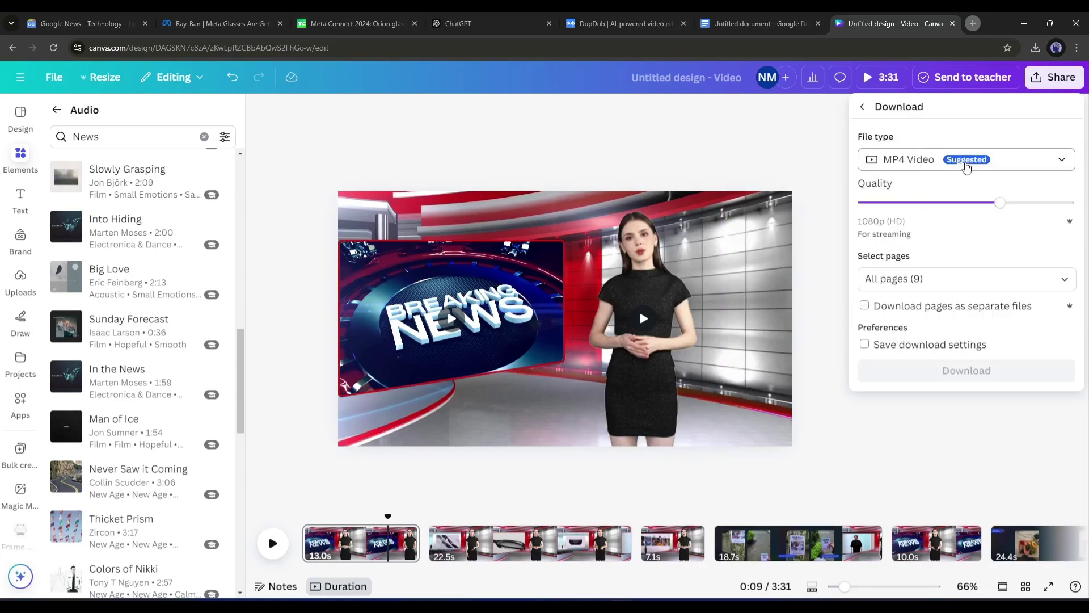
{"action": "left_click", "coordinate": [966, 165]}
{"action": "left_click", "coordinate": [970, 390]}
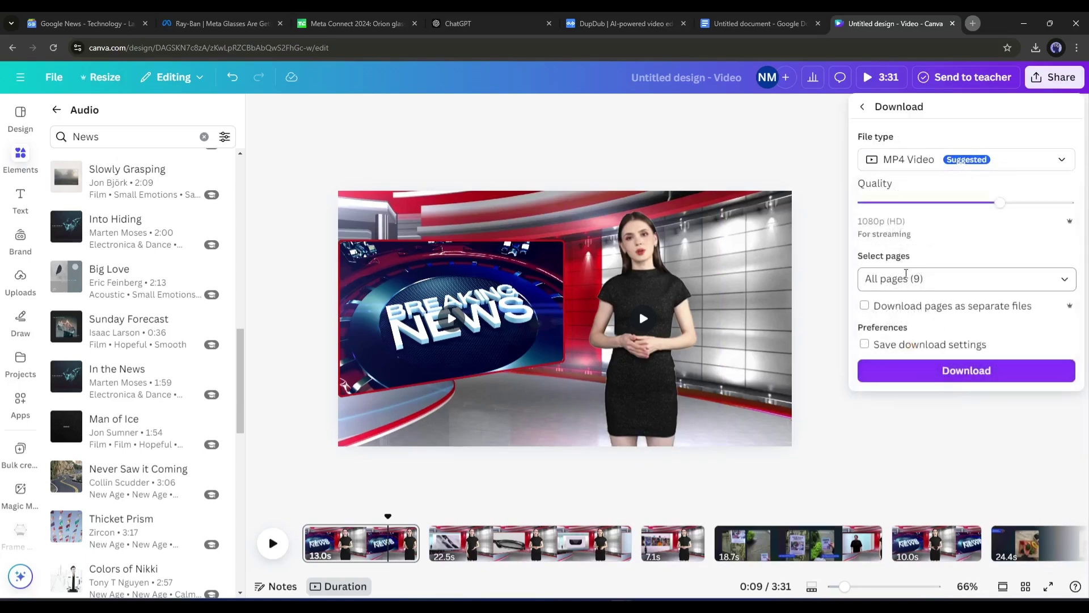
{"action": "left_click", "coordinate": [924, 369]}
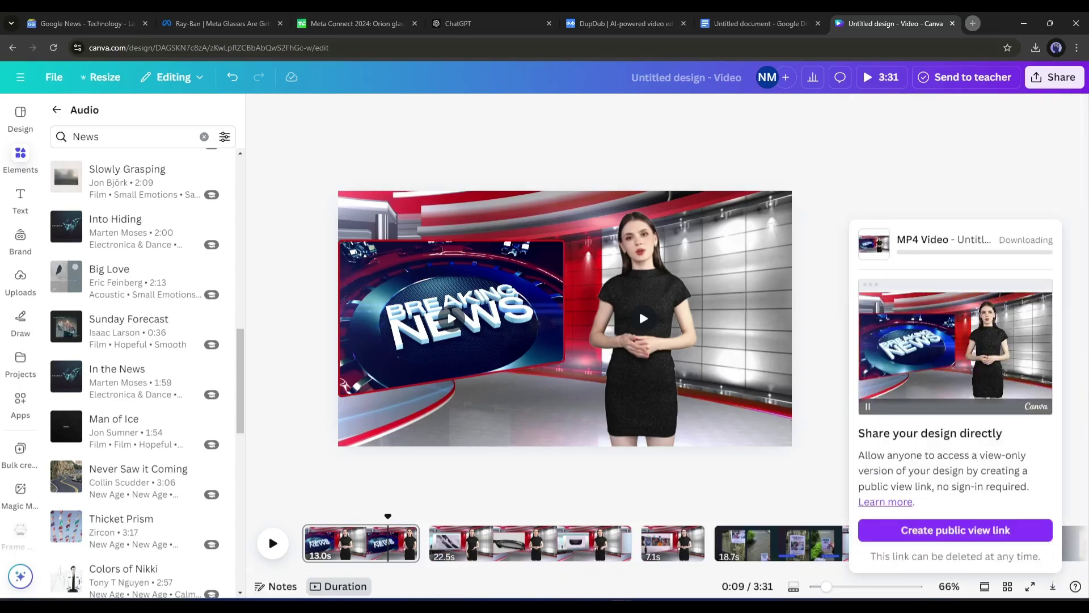
- Open Chrome's downloads list to find the exported news video, Untitled design (1).mp4
{"action": "left_click", "coordinate": [1033, 50]}
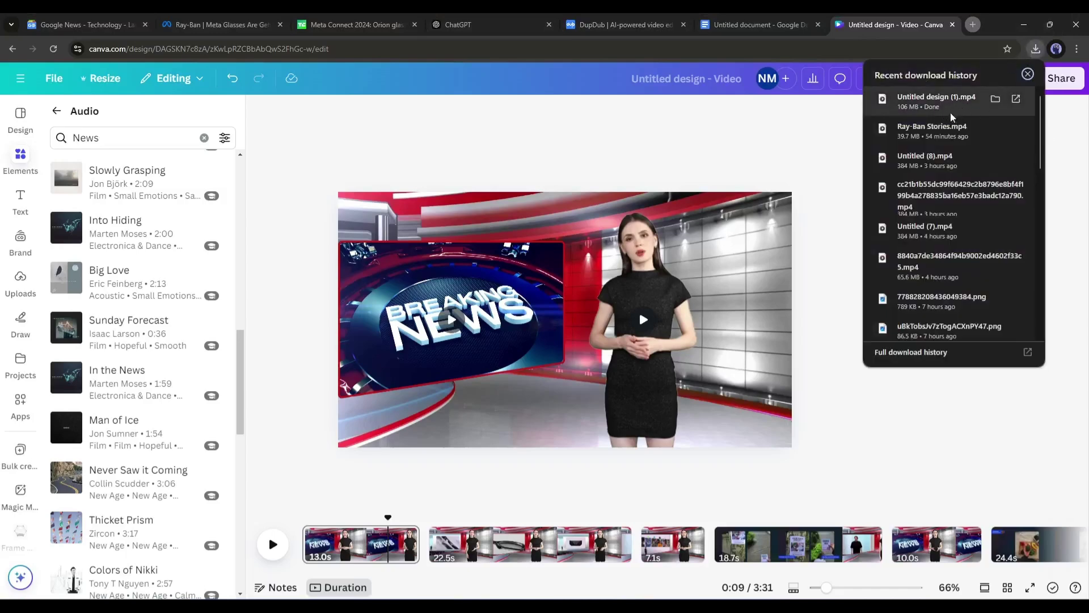